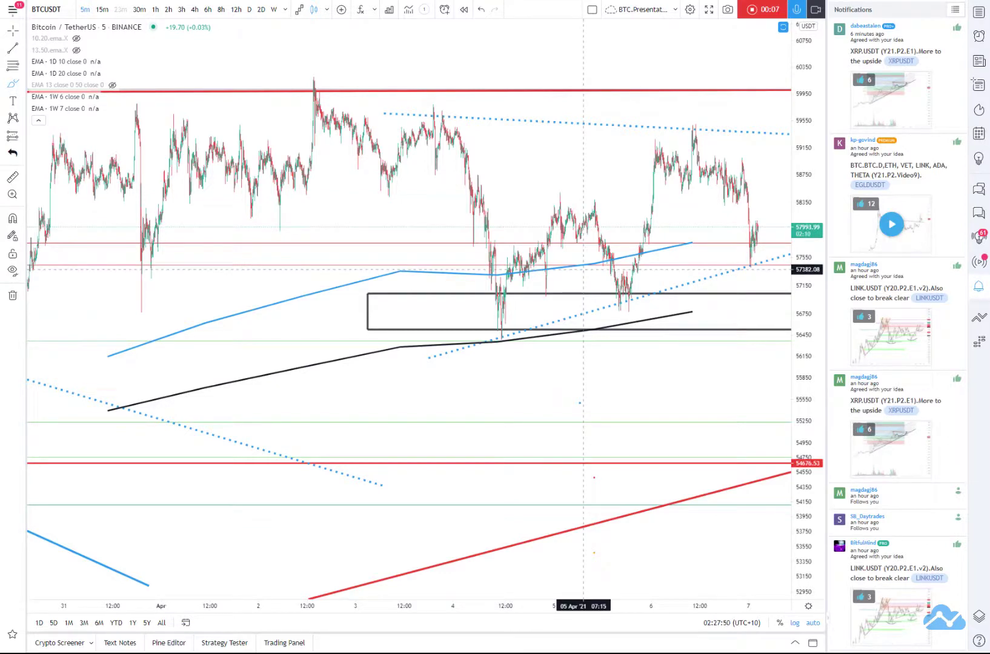
{"action": "scroll", "coordinate": [583, 269], "scroll_direction": "down", "scroll_amount": 3}
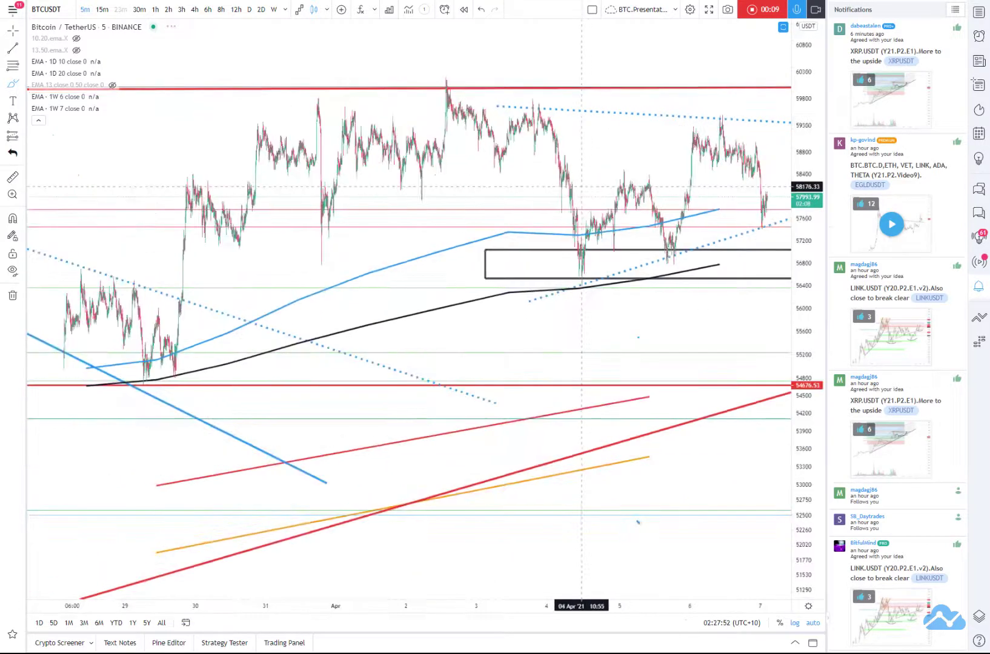
{"action": "left_click_drag", "start_coordinate": [662, 315], "coordinate": [532, 307]}
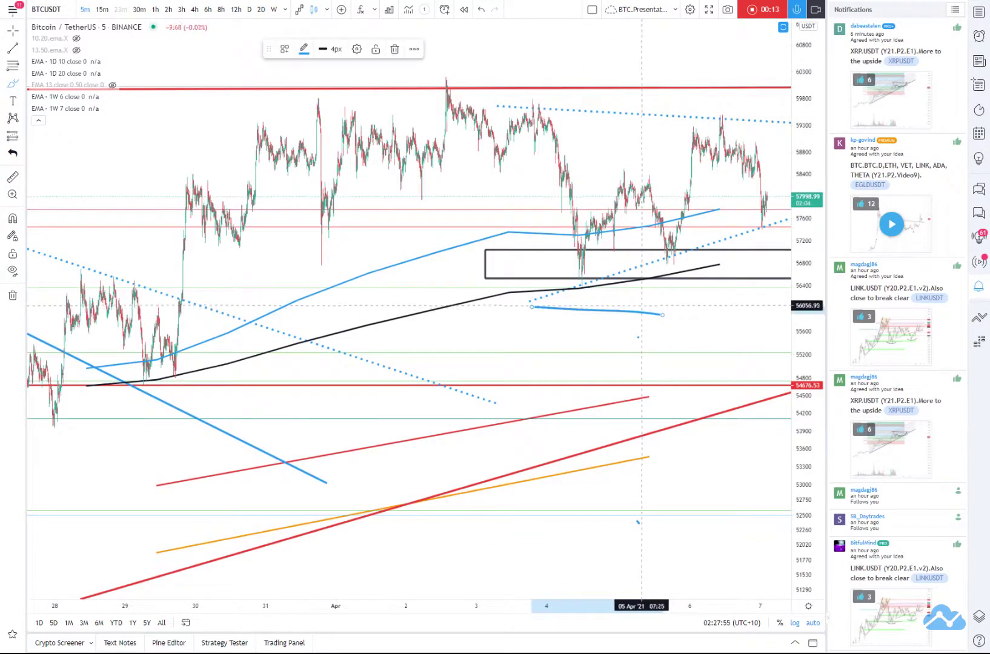
{"action": "key", "text": "Delete"}
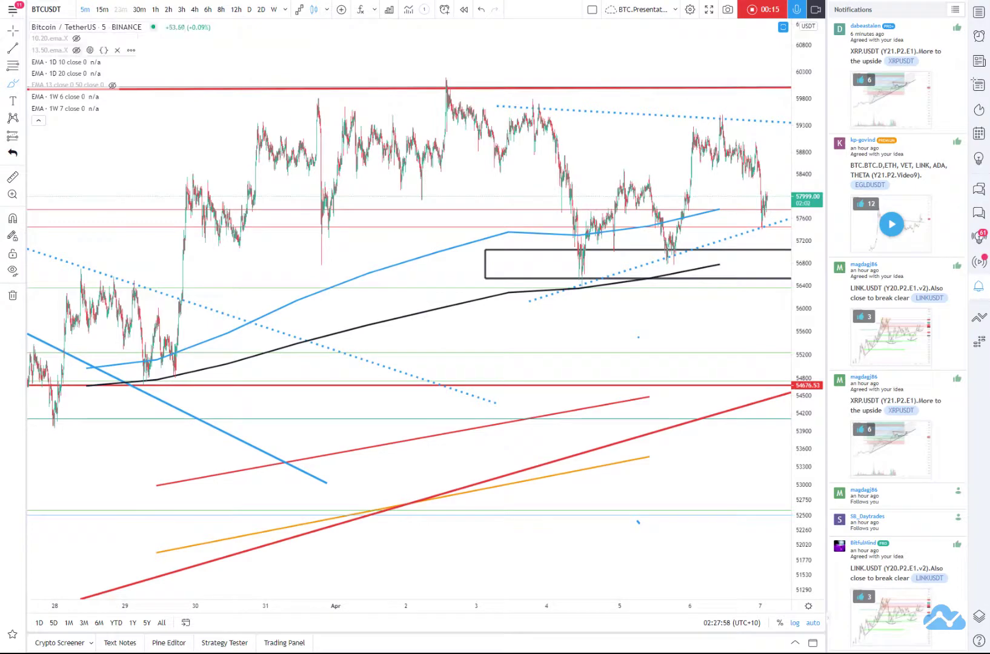
{"action": "left_click", "coordinate": [10, 33]}
- Switch the BTCUSDT chart to the 30-minute timeframe and look over the recent price action
{"action": "left_click_drag", "start_coordinate": [614, 155], "coordinate": [417, 155]}
{"action": "scroll", "coordinate": [338, 317], "scroll_direction": "up", "scroll_amount": 3}
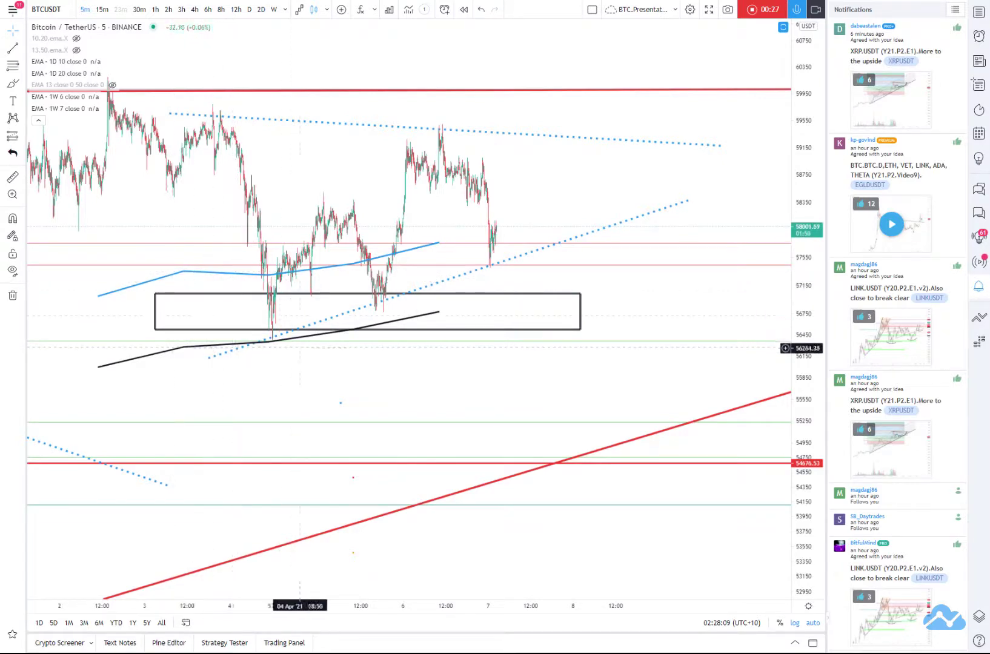
{"action": "scroll", "coordinate": [320, 315], "scroll_direction": "down", "scroll_amount": 2}
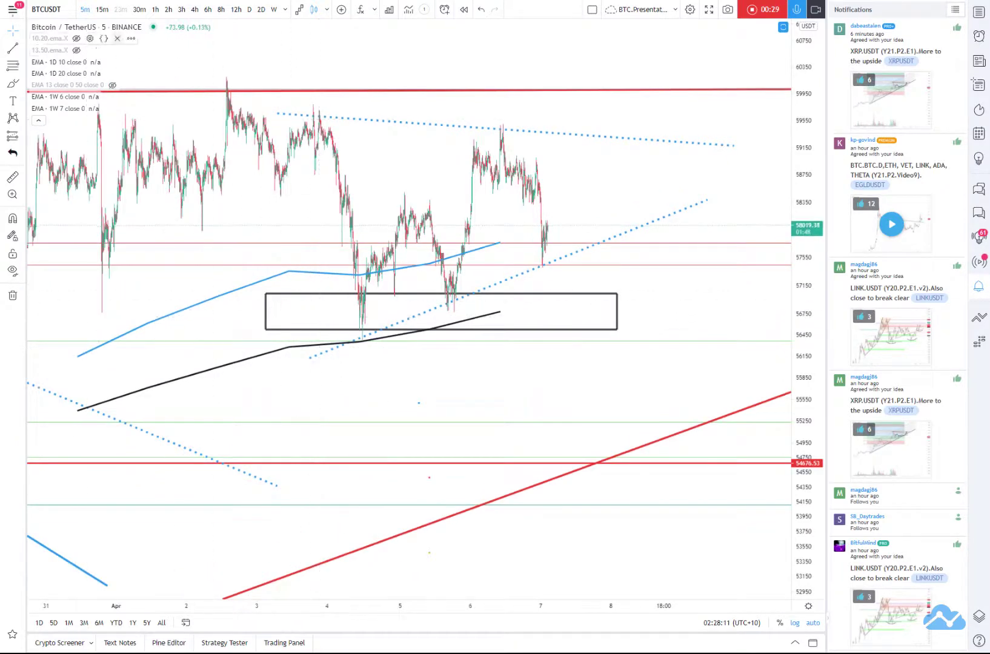
{"action": "left_click", "coordinate": [139, 10]}
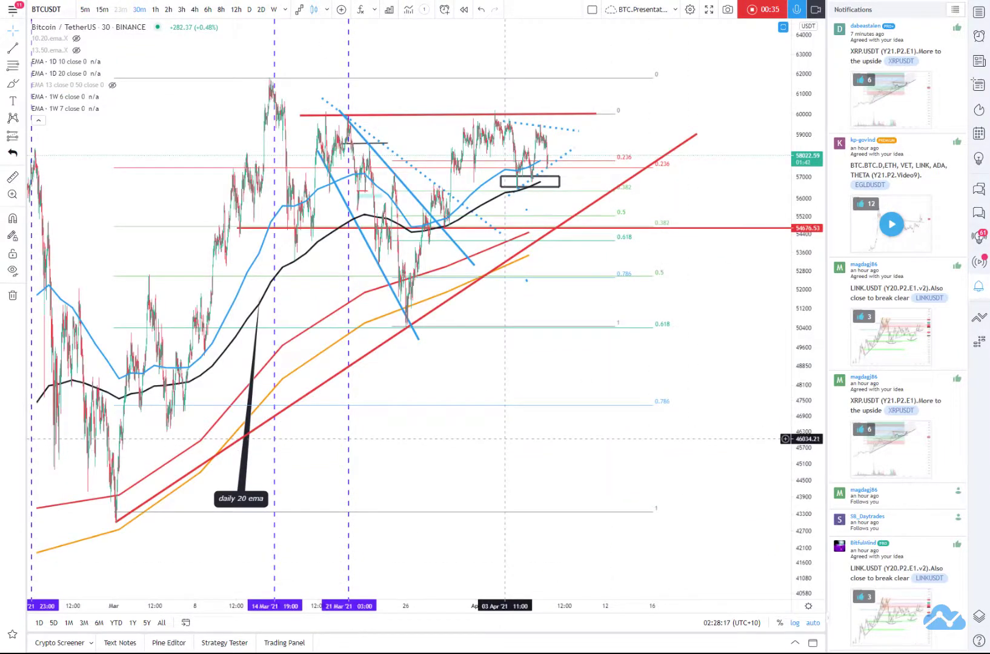
{"action": "scroll", "coordinate": [506, 440], "scroll_direction": "up", "scroll_amount": 3}
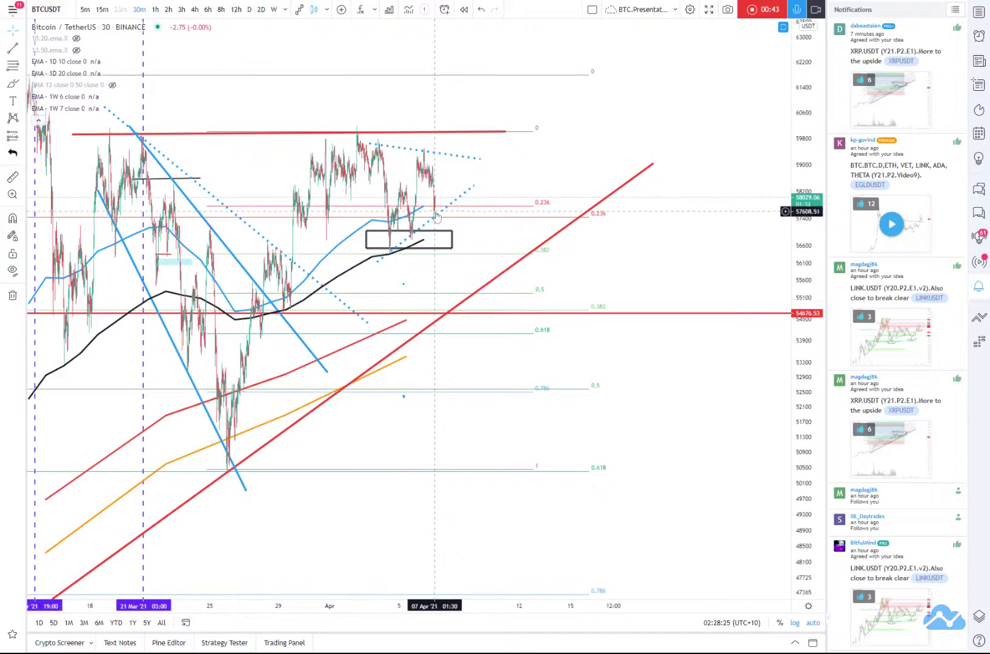
{"action": "scroll", "coordinate": [440, 218], "scroll_direction": "down", "scroll_amount": 3}
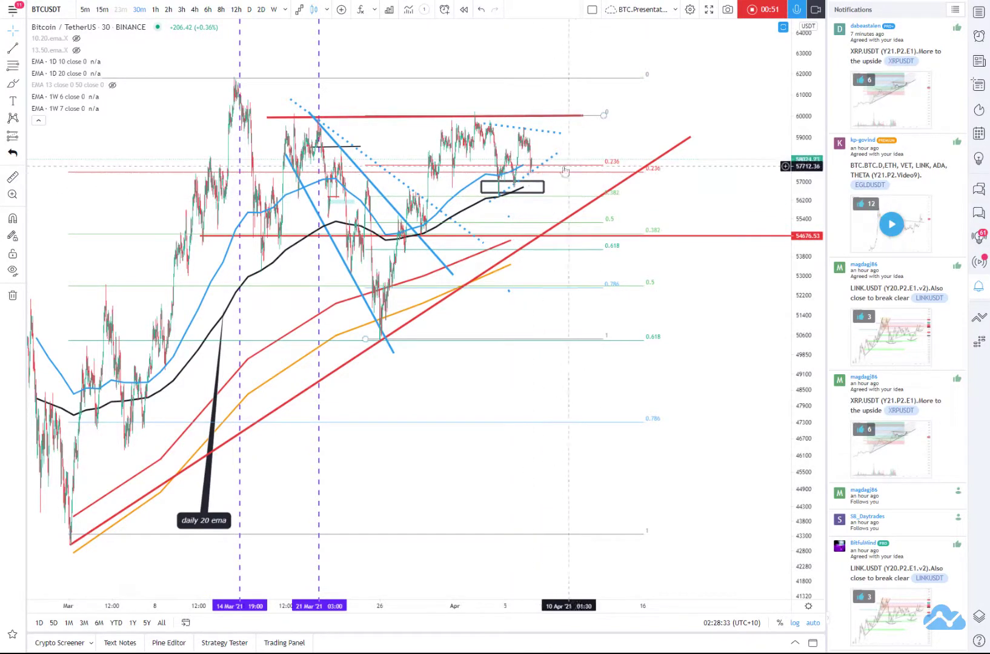
- Enlarge the black rectangle around the recent lows so its upper edge sits at about 57,451 and it extends to 10 Apr
{"action": "mouse_move", "coordinate": [514, 181]}
{"action": "left_mouse_down"}
{"action": "mouse_move", "coordinate": [515, 172]}
{"action": "mouse_move", "coordinate": [577, 182]}
{"action": "left_mouse_up"}
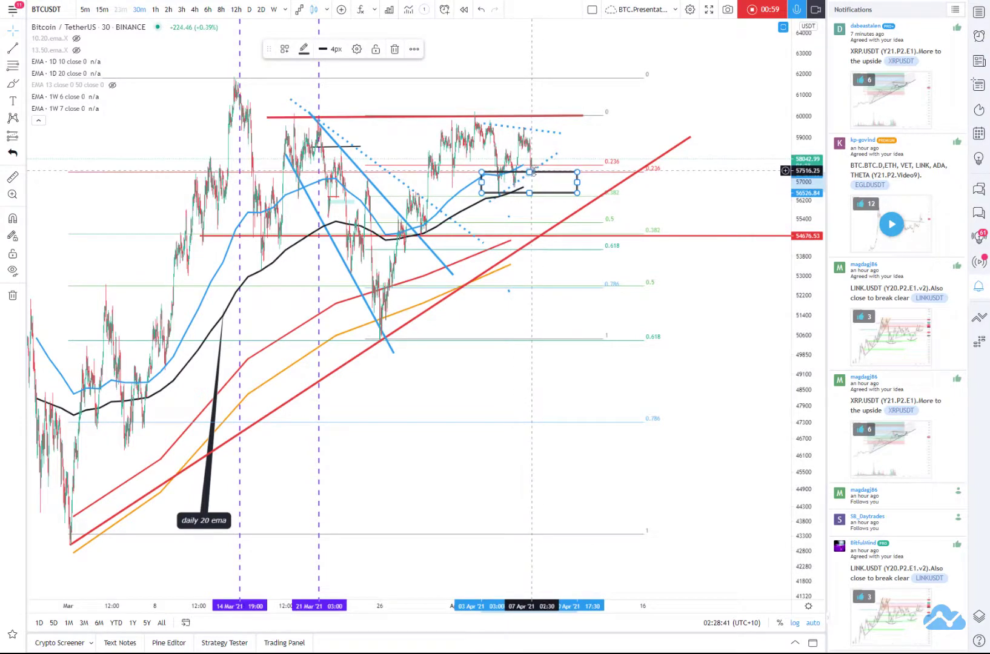
{"action": "scroll", "coordinate": [524, 228], "scroll_direction": "up", "scroll_amount": 3}
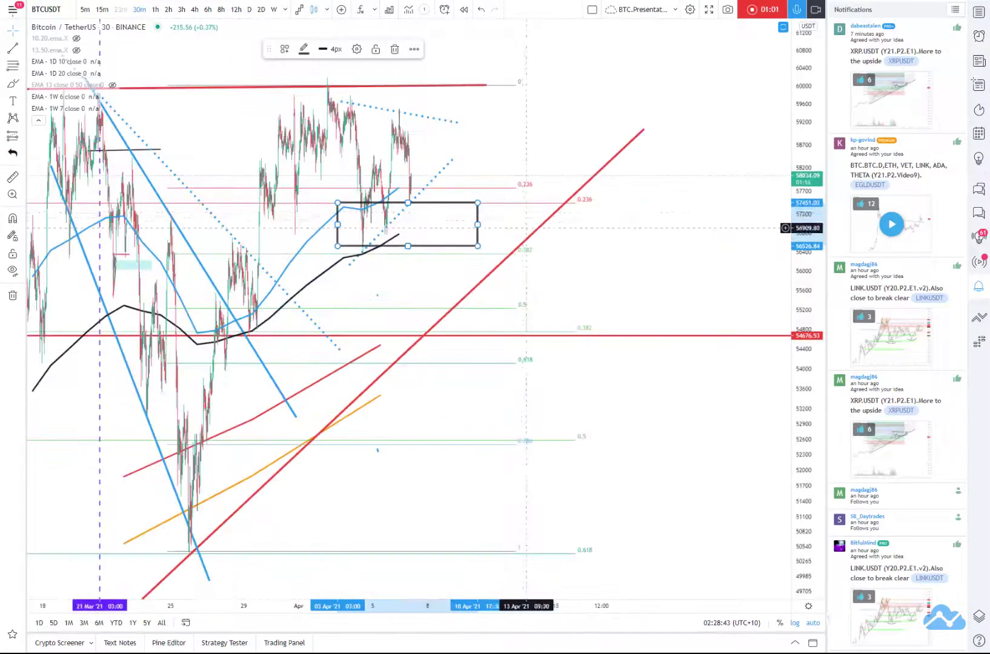
{"action": "scroll", "coordinate": [525, 228], "scroll_direction": "up", "scroll_amount": 2}
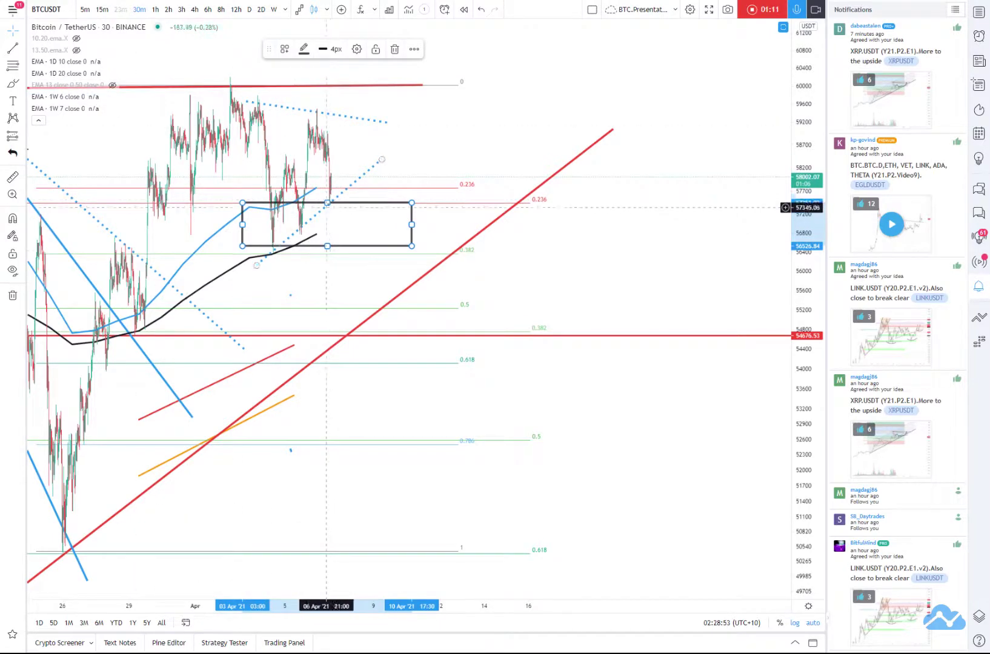
- Draw a Fib Retracement from the 4 Apr low at about 56,396 up to about 60,158, extending to 12 Apr
{"action": "left_click", "coordinate": [13, 68]}
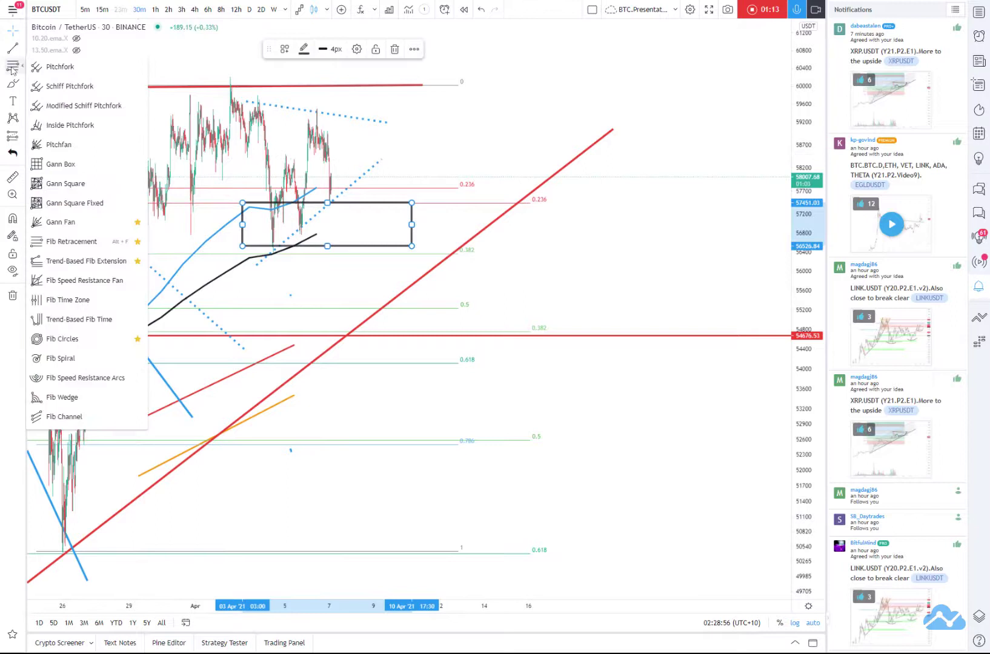
{"action": "left_click", "coordinate": [56, 242]}
{"action": "left_click", "coordinate": [275, 251]}
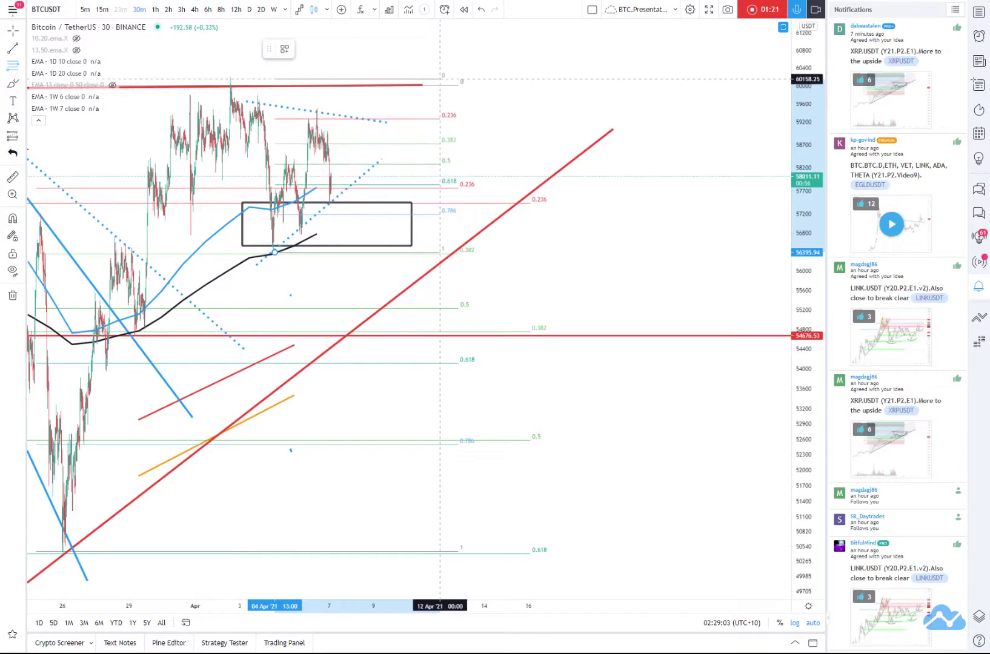
{"action": "left_click", "coordinate": [441, 79]}
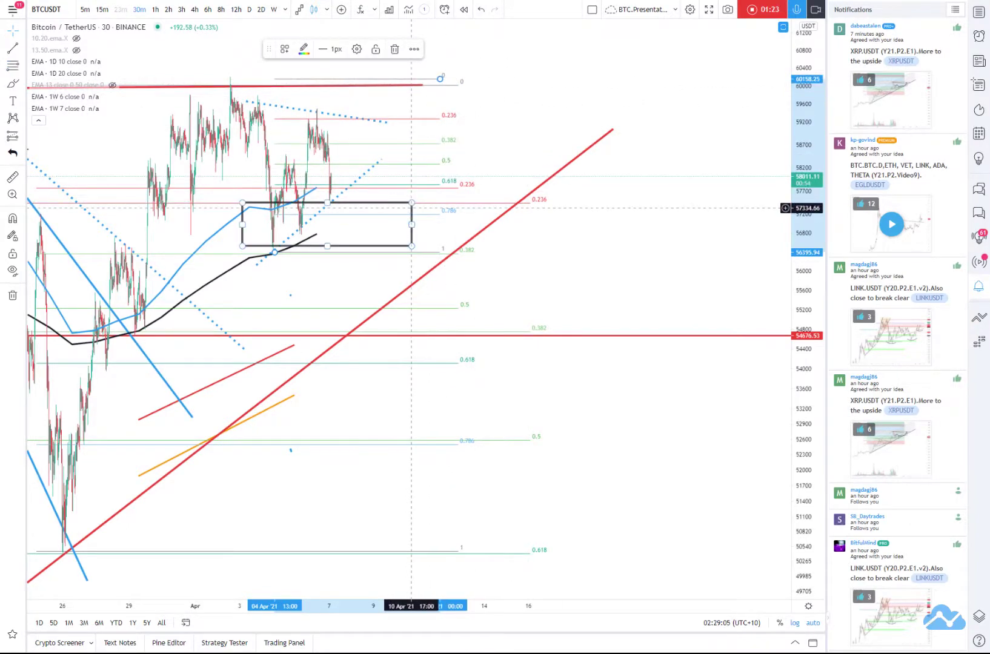
- Delete the black rectangle and lower the new Fib Retracement's 0 level to about 59,485
{"action": "left_click", "coordinate": [411, 208]}
{"action": "key", "text": "Delete"}
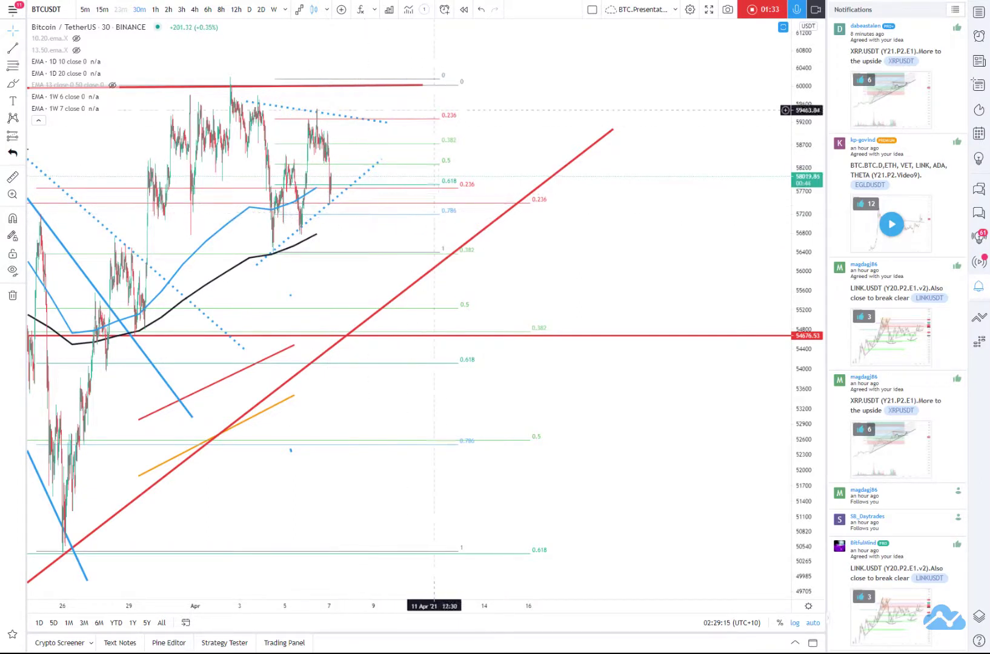
{"action": "left_click_drag", "start_coordinate": [439, 79], "coordinate": [446, 109]}
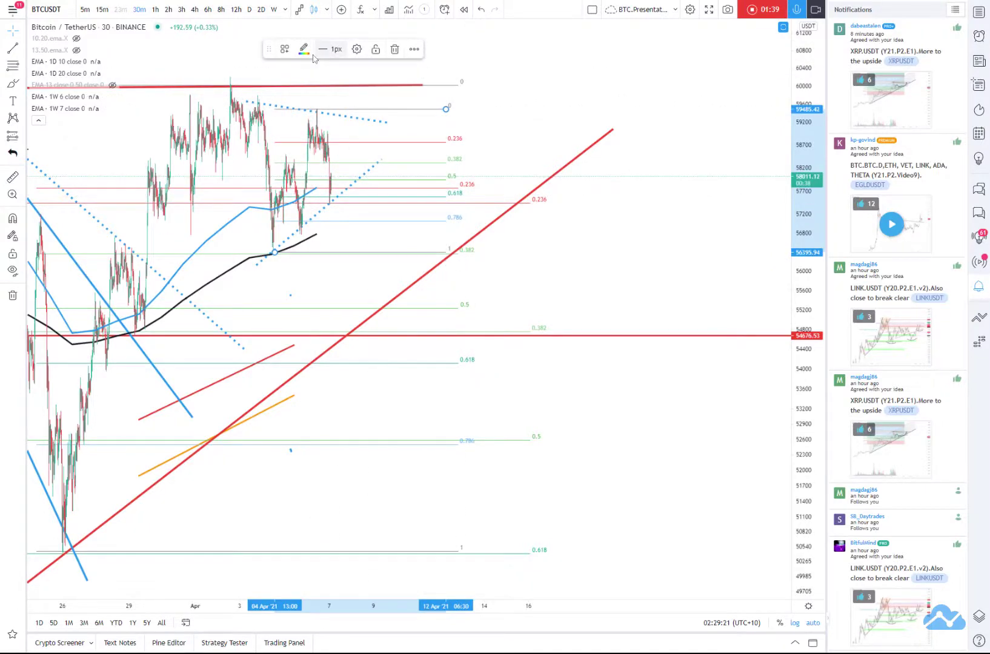
- Enable the background fill for the new Fib Retracement's levels
{"action": "left_click", "coordinate": [357, 49]}
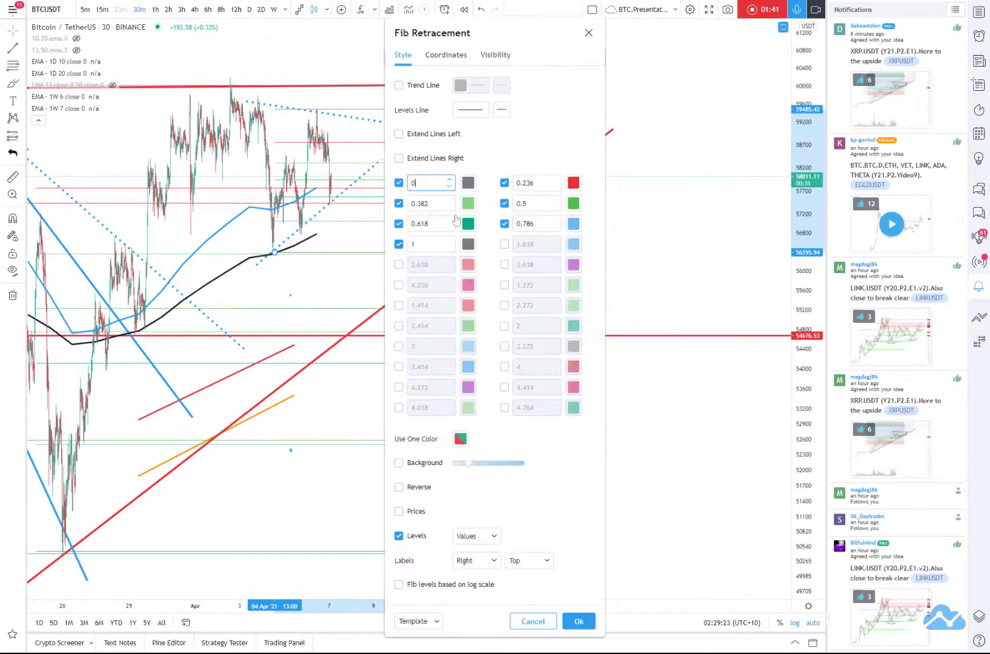
{"action": "left_click", "coordinate": [399, 464]}
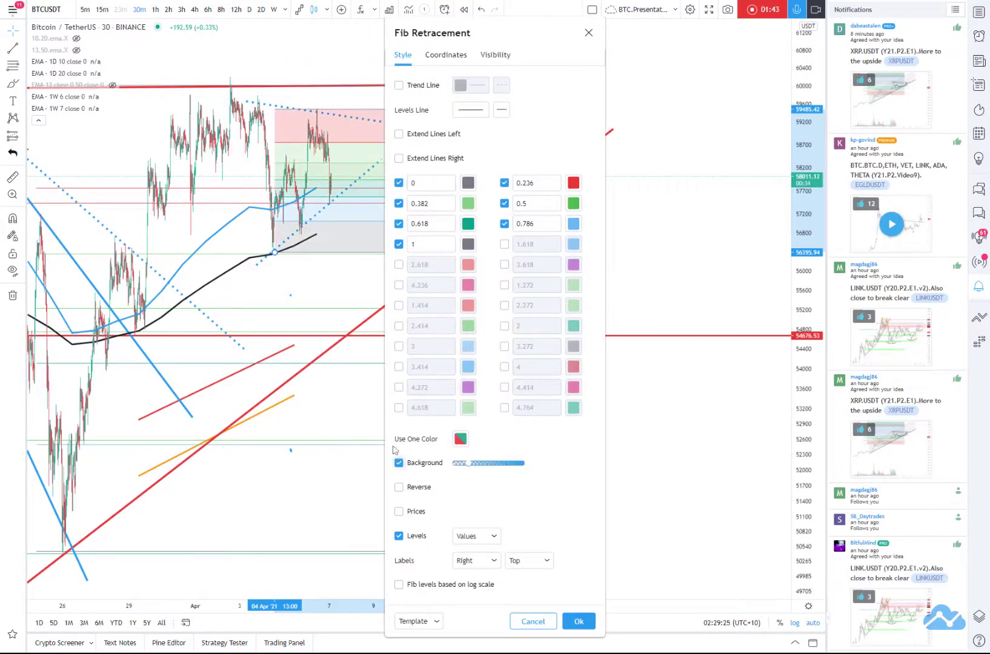
{"action": "left_click", "coordinate": [580, 622]}
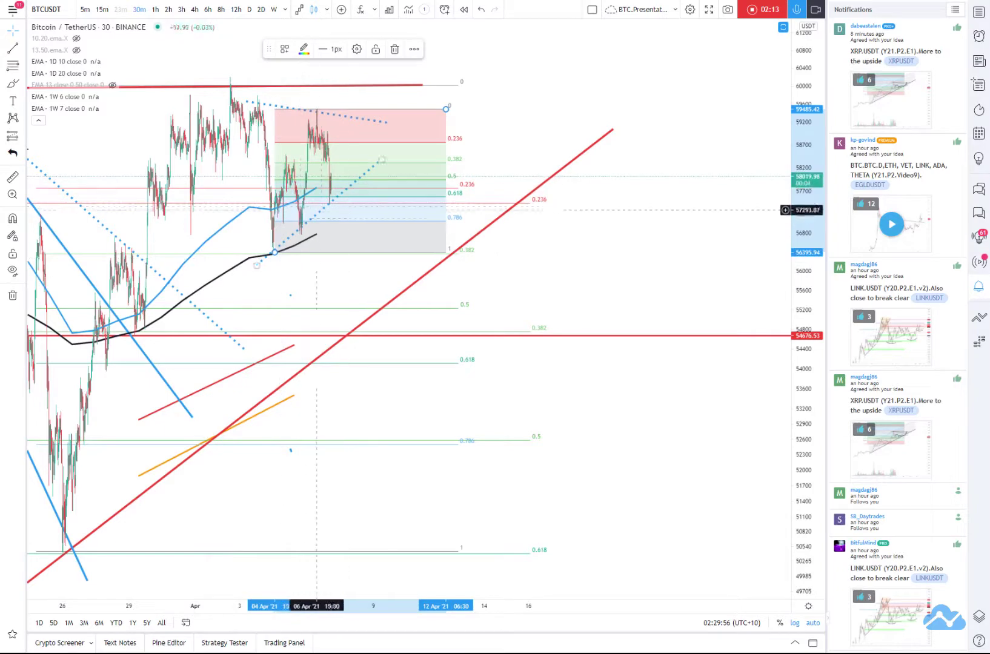
- Switch to the 4-hour timeframe and examine price against the Fib levels, EMAs and trend lines
{"action": "scroll", "coordinate": [245, 224], "scroll_direction": "down", "scroll_amount": 3}
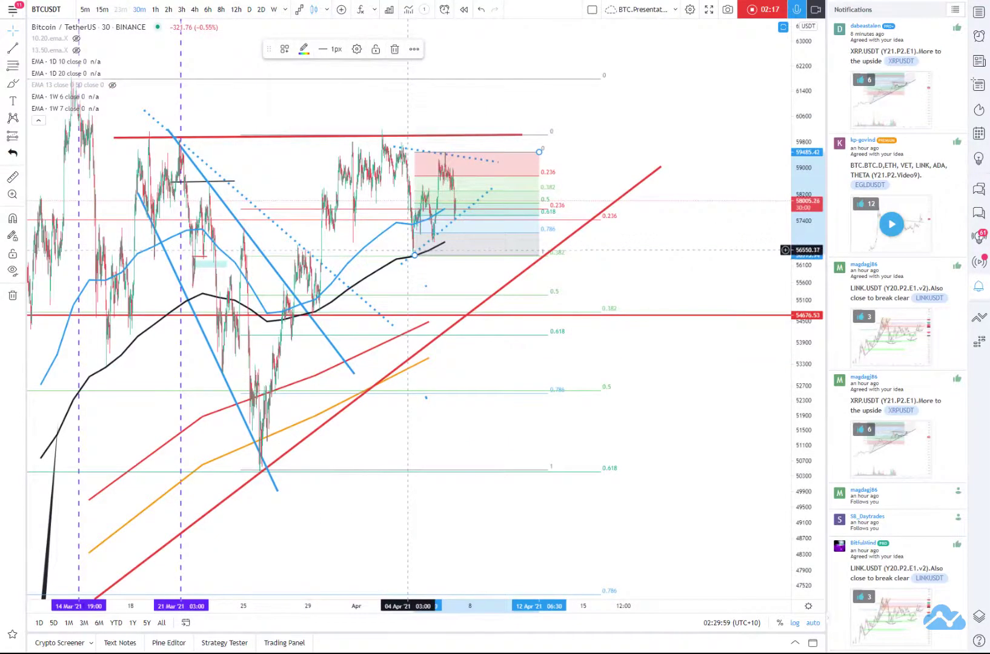
{"action": "left_click", "coordinate": [195, 9]}
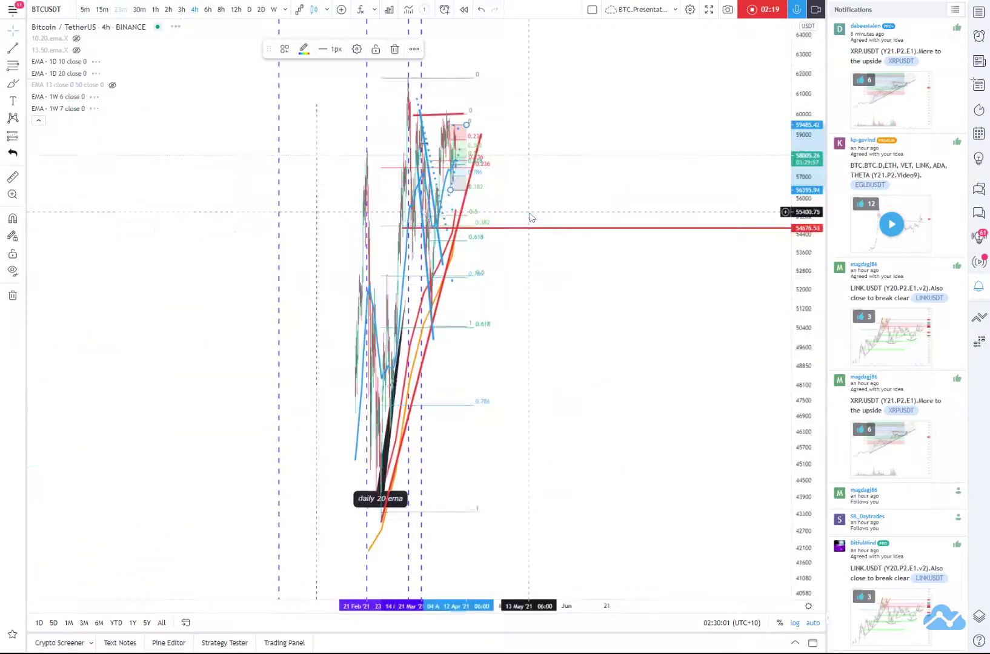
{"action": "scroll", "coordinate": [494, 203], "scroll_direction": "up", "scroll_amount": 10}
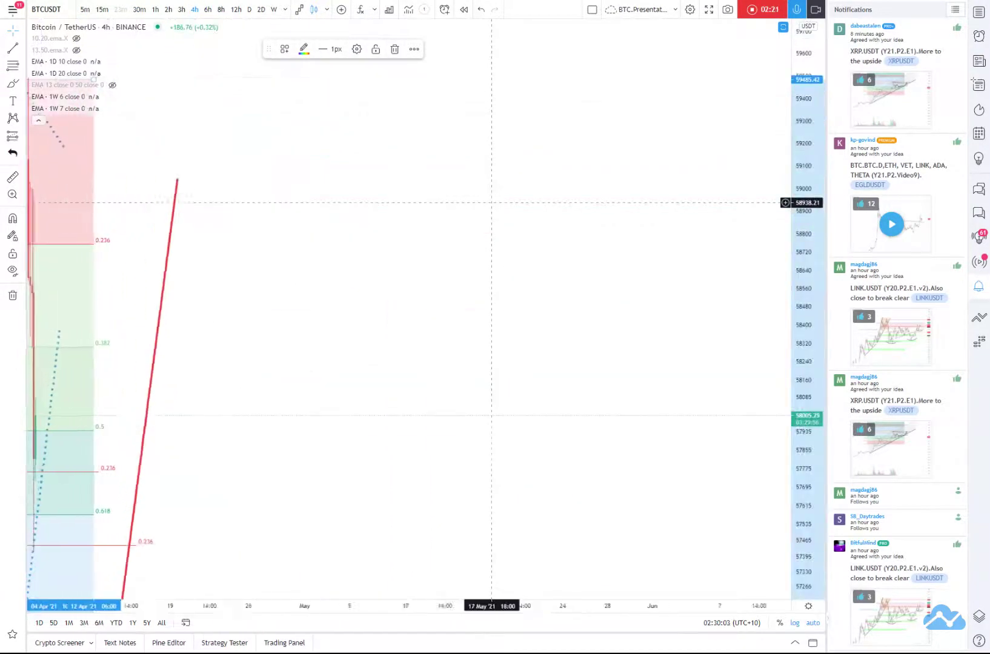
{"action": "scroll", "coordinate": [491, 203], "scroll_direction": "down", "scroll_amount": 5}
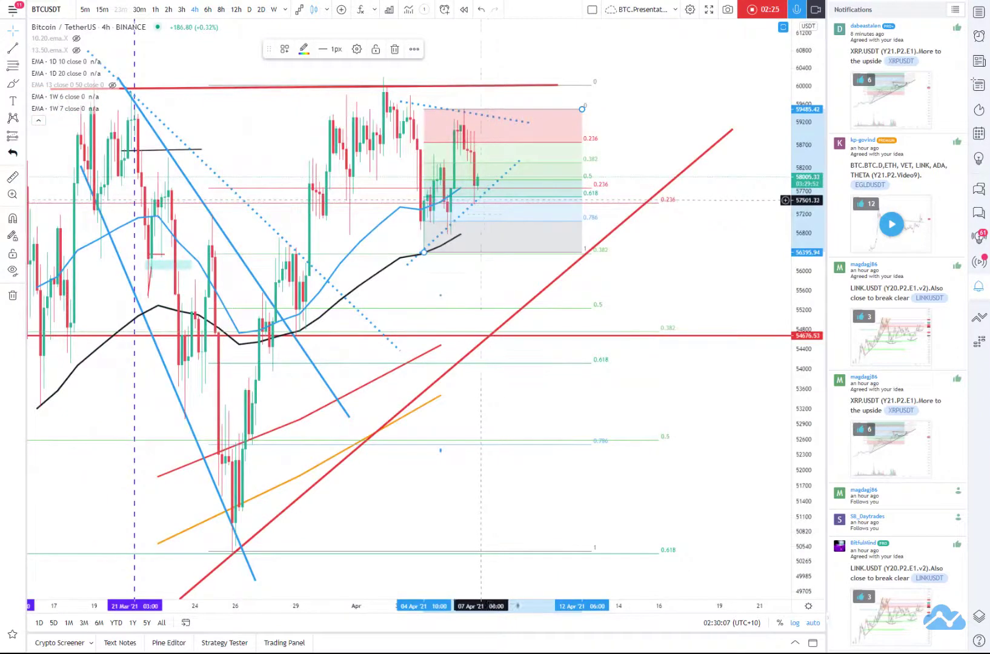
{"action": "scroll", "coordinate": [423, 243], "scroll_direction": "down", "scroll_amount": 3}
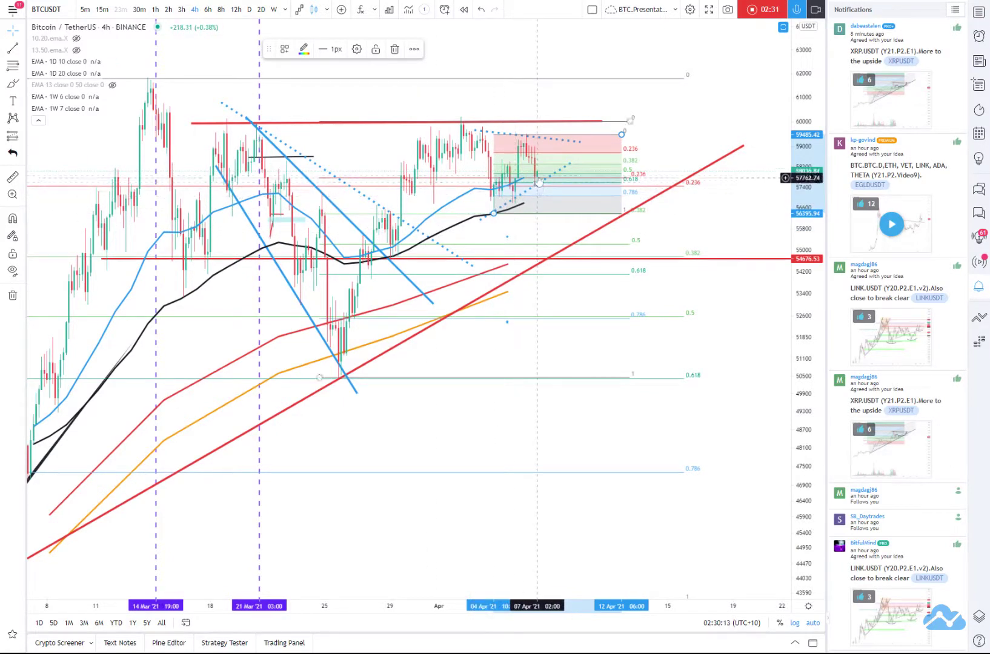
{"action": "scroll", "coordinate": [539, 192], "scroll_direction": "up", "scroll_amount": 3}
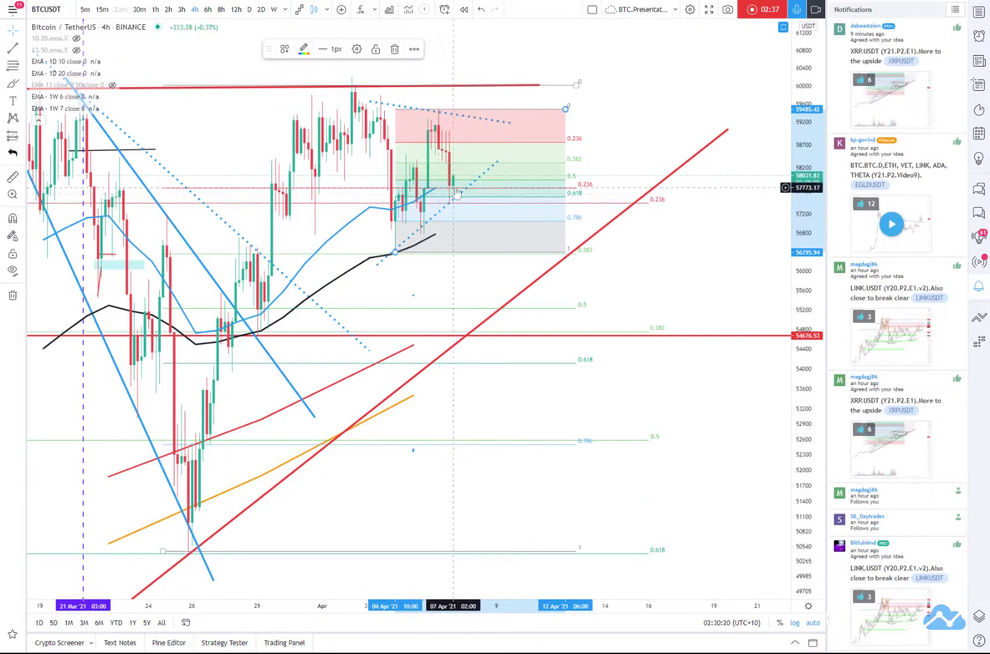
{"action": "scroll", "coordinate": [490, 215], "scroll_direction": "down", "scroll_amount": 3}
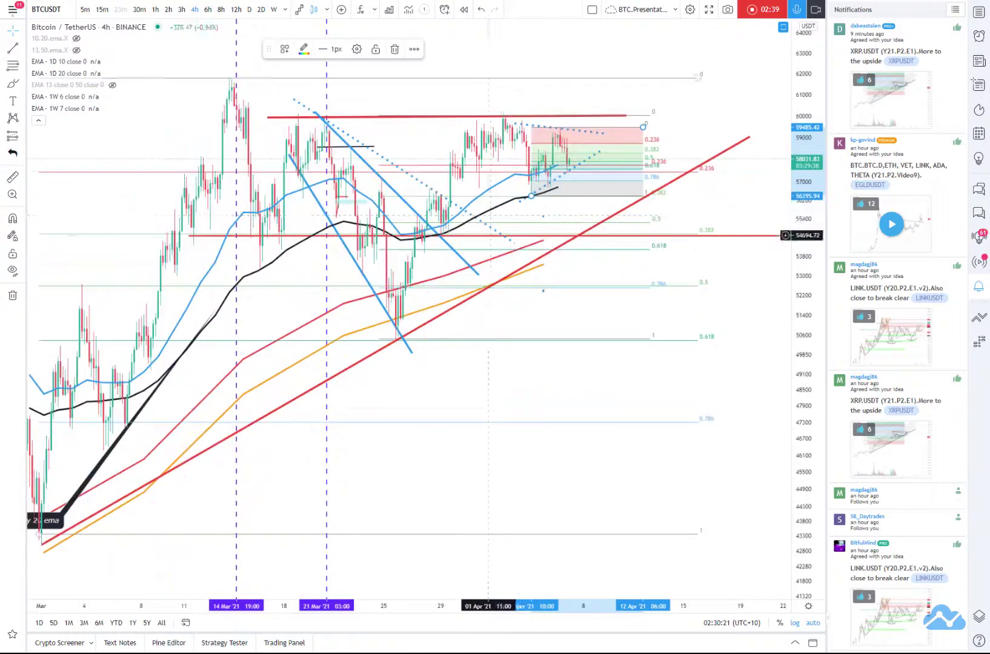
{"action": "scroll", "coordinate": [471, 301], "scroll_direction": "up", "scroll_amount": 3}
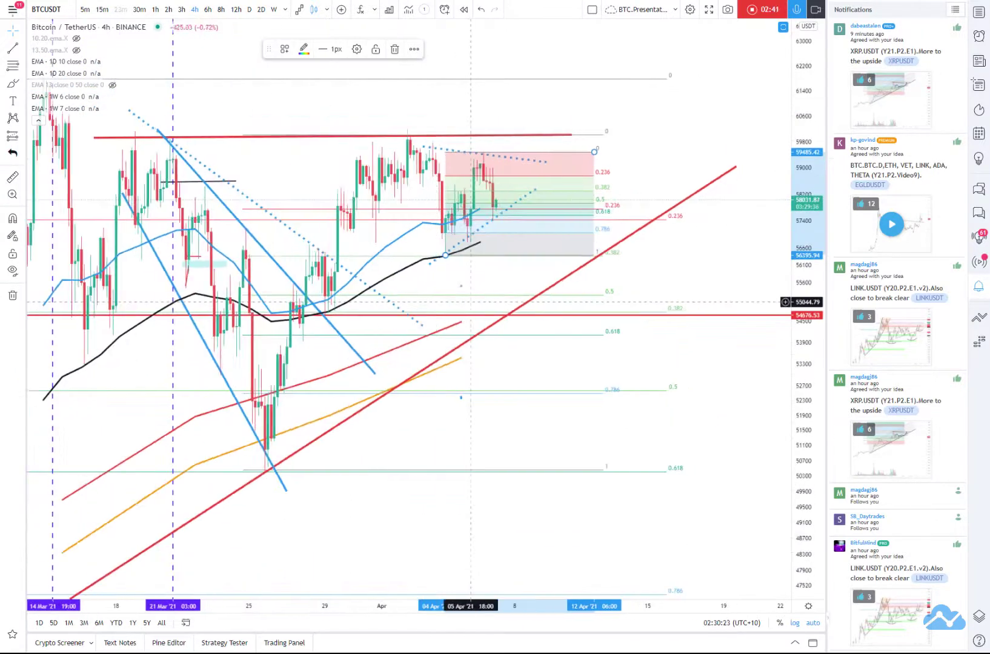
{"action": "scroll", "coordinate": [448, 285], "scroll_direction": "up", "scroll_amount": 2}
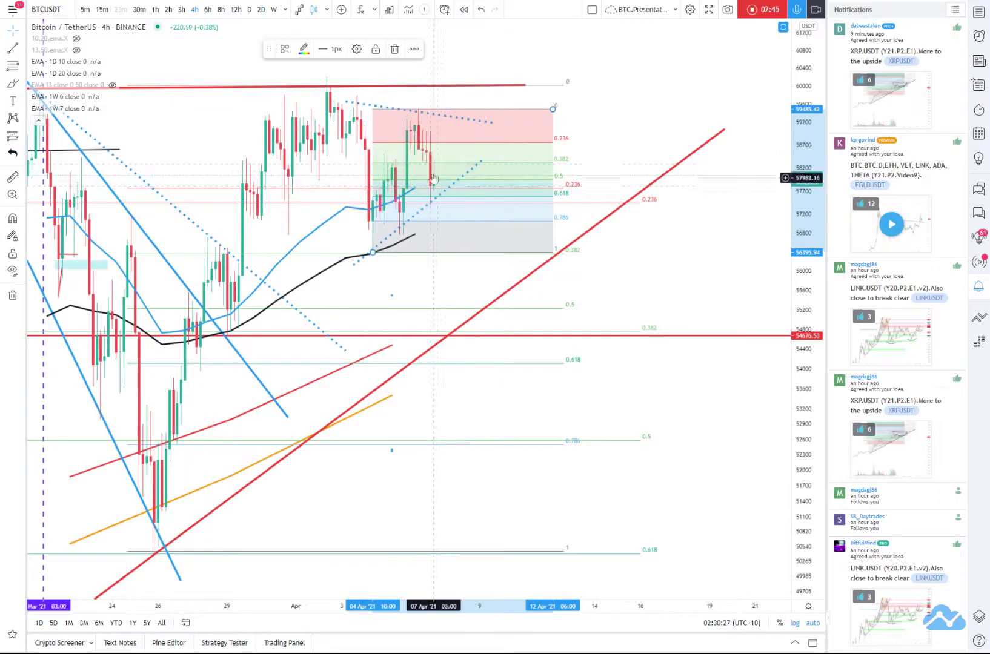
- Switch to the 5-minute timeframe and brush a rising line along the highs of the latest rebound, ending at about 58,133
{"action": "left_click", "coordinate": [85, 10]}
{"action": "scroll", "coordinate": [507, 234], "scroll_direction": "down", "scroll_amount": 5}
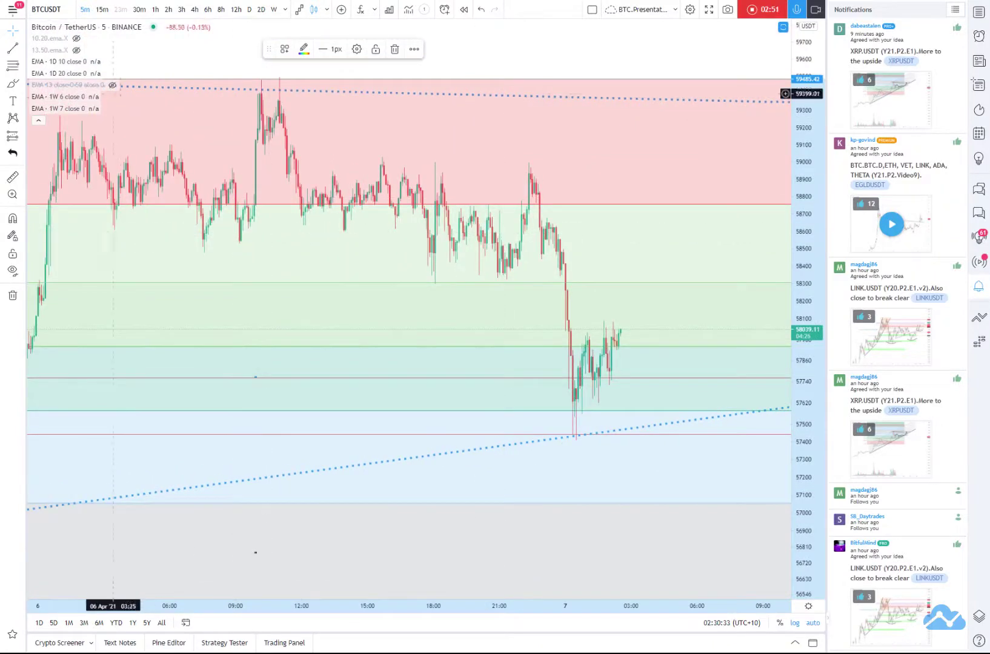
{"action": "left_click", "coordinate": [12, 83]}
{"action": "left_click_drag", "start_coordinate": [545, 350], "coordinate": [657, 313]}
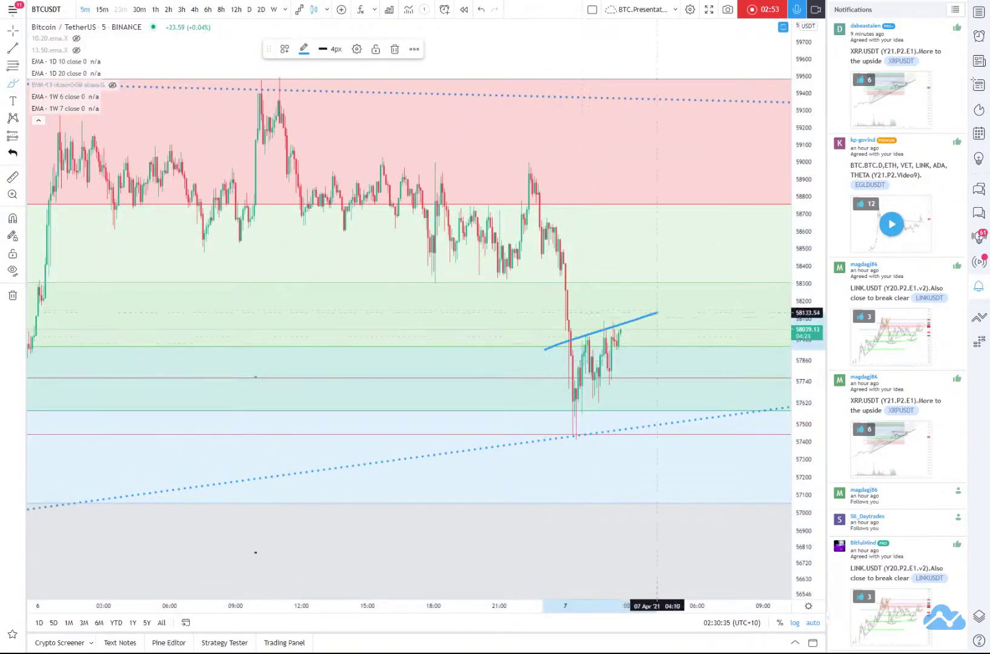
- Draw a trend line under the rebound from the 7 Apr low at about 57,456 to about 58,070 and open its settings
{"action": "left_click", "coordinate": [12, 49]}
{"action": "left_click", "coordinate": [574, 433]}
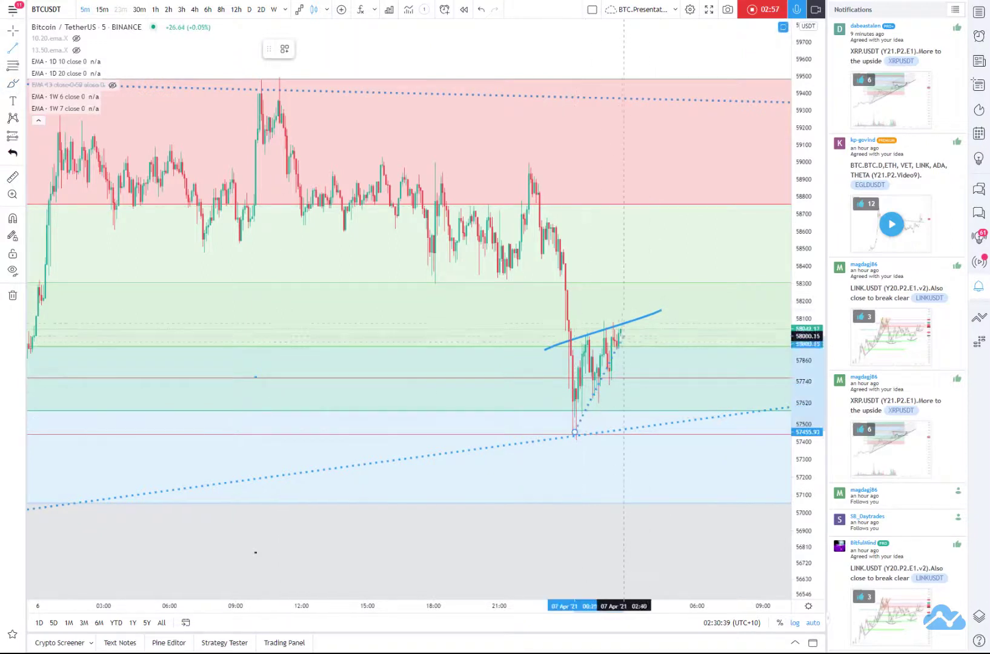
{"action": "double_click", "coordinate": [635, 324]}
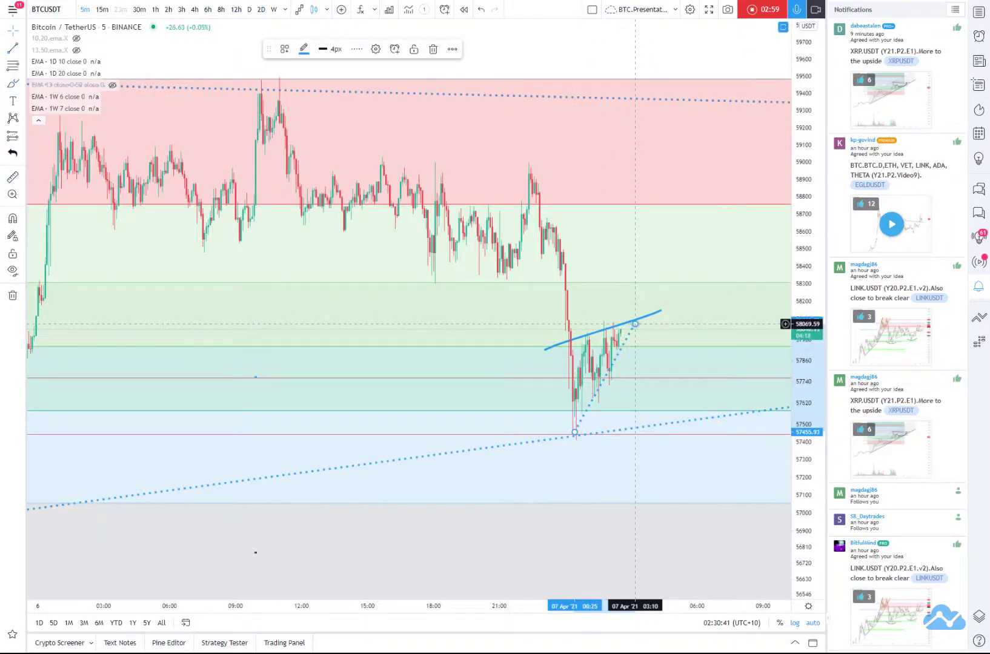
- Change the new trend line's style to a solid Line
{"action": "left_click", "coordinate": [511, 215]}
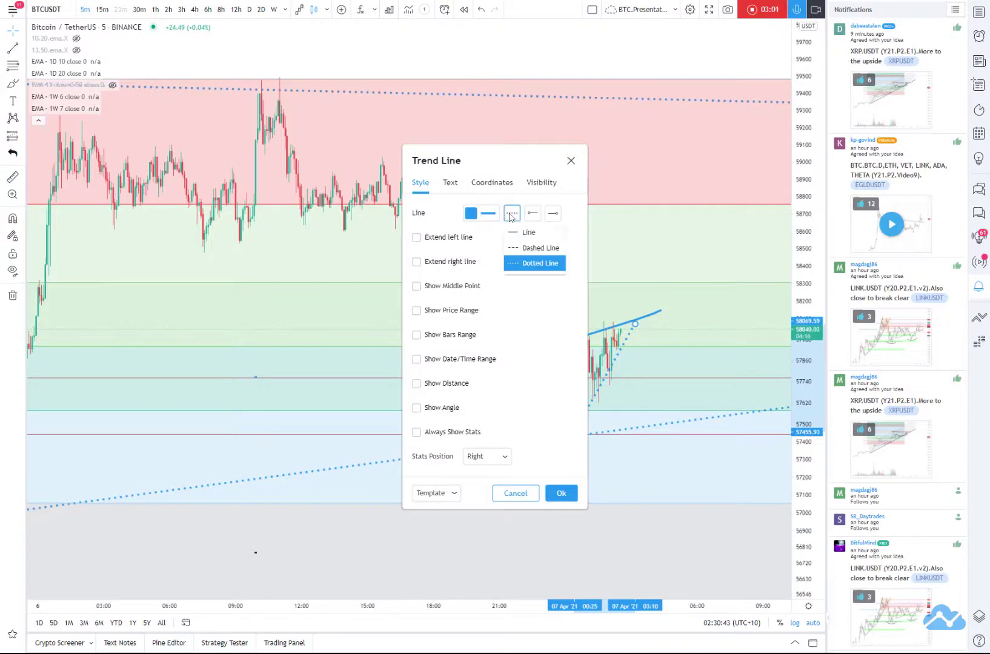
{"action": "left_click", "coordinate": [518, 234]}
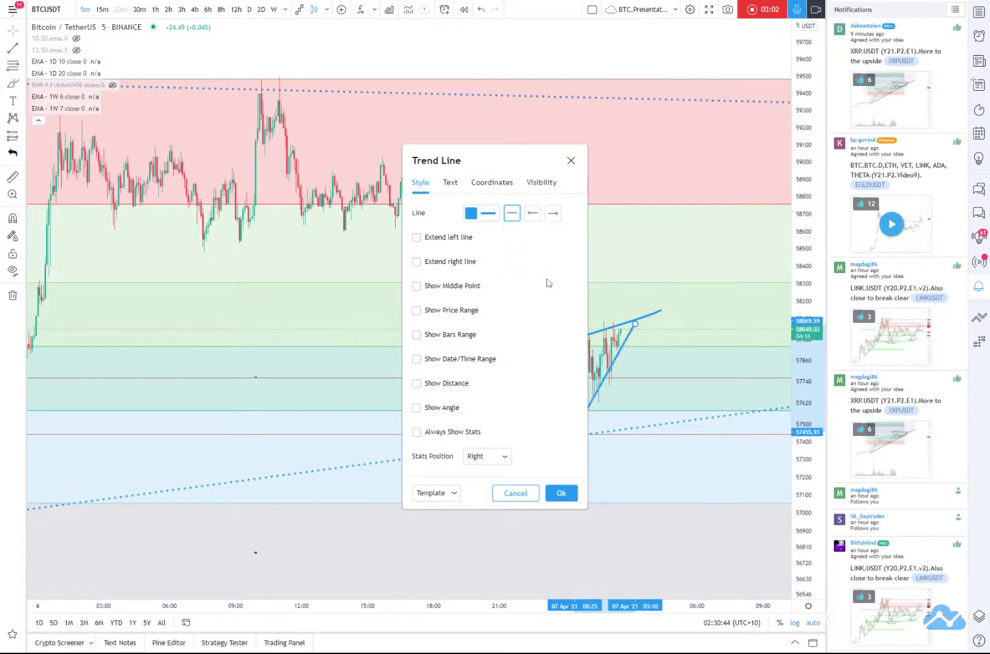
{"action": "left_click", "coordinate": [561, 494]}
{"action": "scroll", "coordinate": [666, 303], "scroll_direction": "down", "scroll_amount": 6}
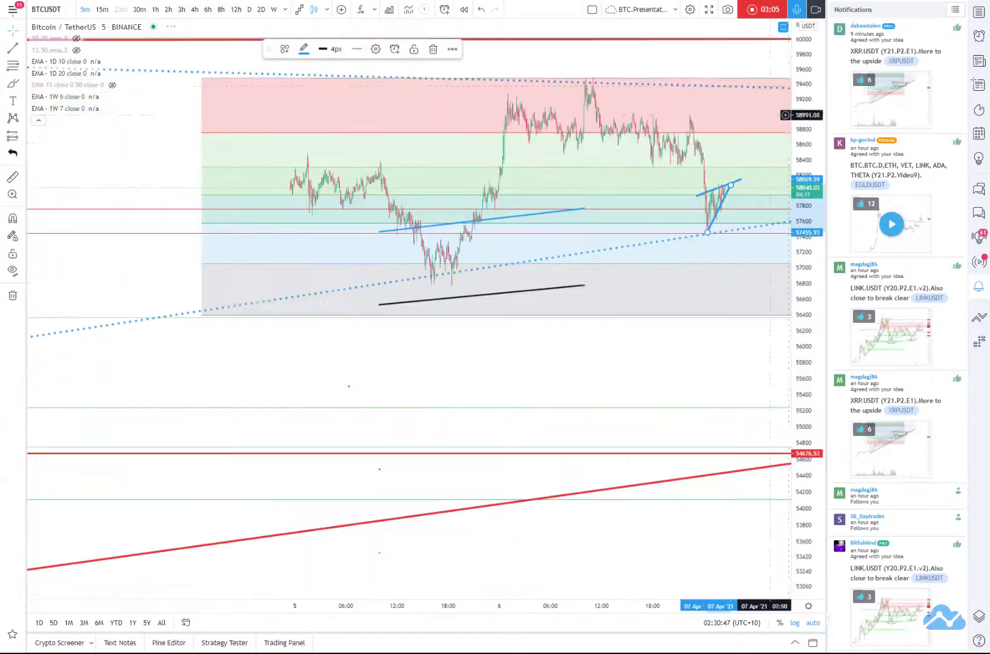
- Brush a projected zigzag path from the wedge tip down to about 57,491 and up to about 58,708, and circle the wedge area
{"action": "left_click_drag", "start_coordinate": [802, 121], "coordinate": [803, 82]}
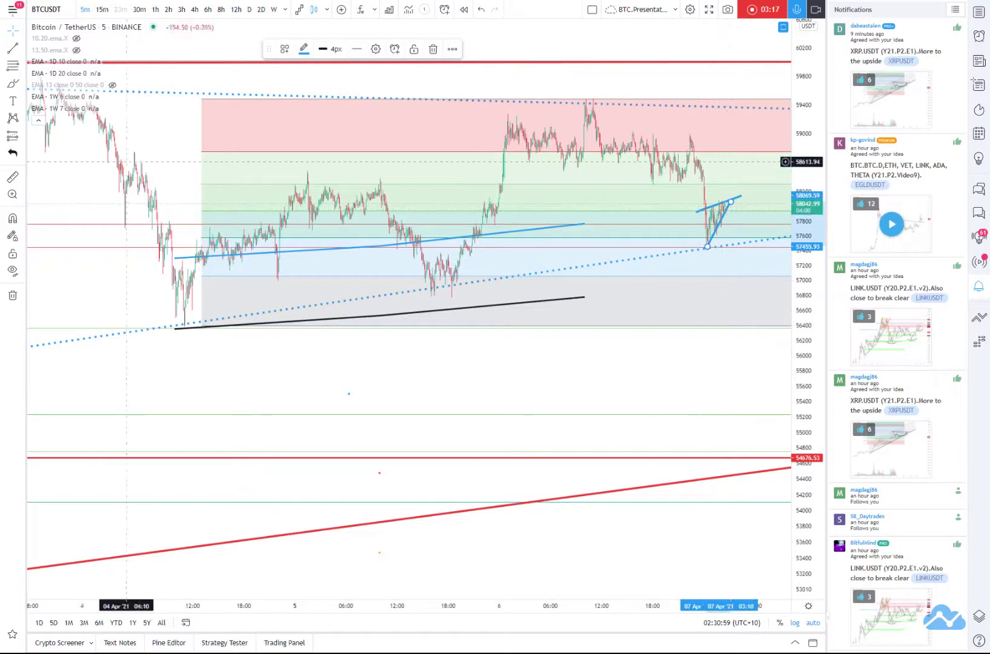
{"action": "left_click", "coordinate": [731, 201]}
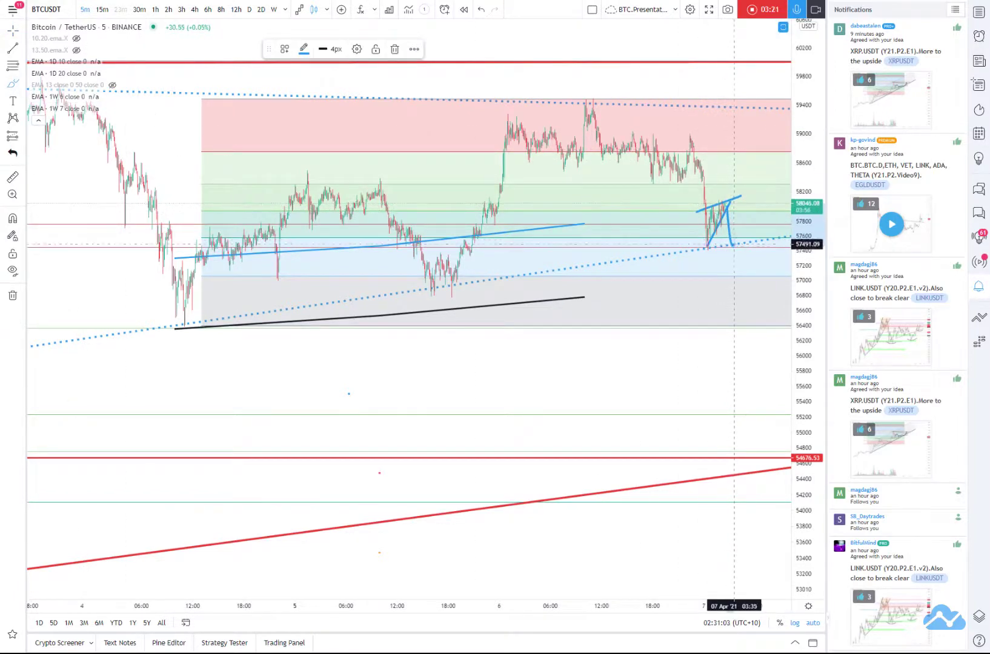
{"action": "mouse_move", "coordinate": [741, 213]}
{"action": "left_mouse_down"}
{"action": "mouse_move", "coordinate": [752, 217]}
{"action": "mouse_move", "coordinate": [778, 155]}
{"action": "left_mouse_up"}
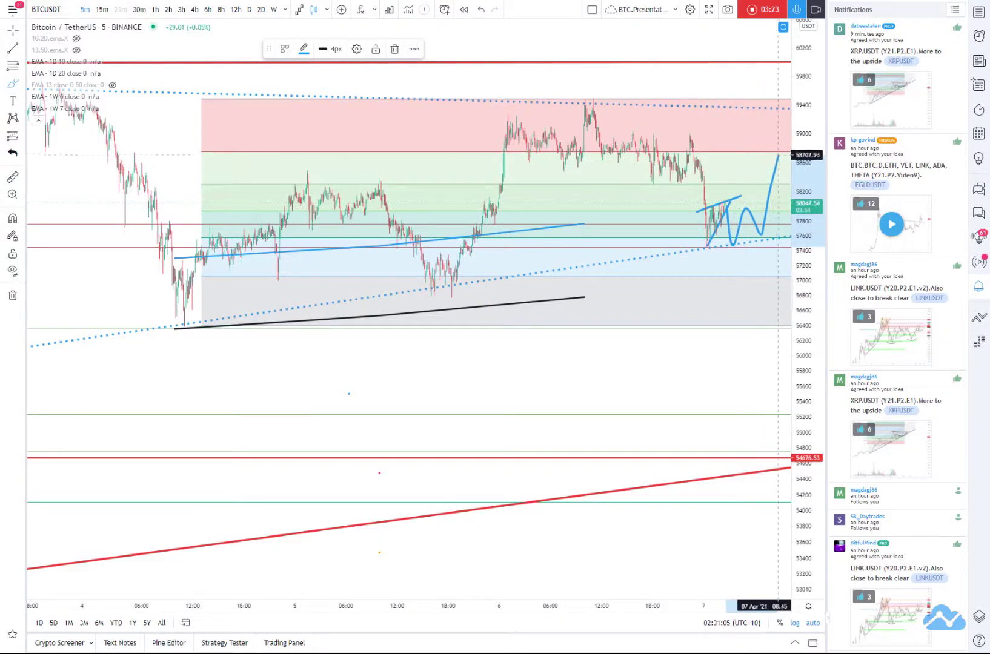
{"action": "mouse_move", "coordinate": [707, 194]}
{"action": "left_mouse_down"}
{"action": "mouse_move", "coordinate": [721, 255]}
{"action": "mouse_move", "coordinate": [754, 200]}
{"action": "mouse_move", "coordinate": [689, 206]}
{"action": "mouse_move", "coordinate": [734, 249]}
{"action": "left_mouse_up"}
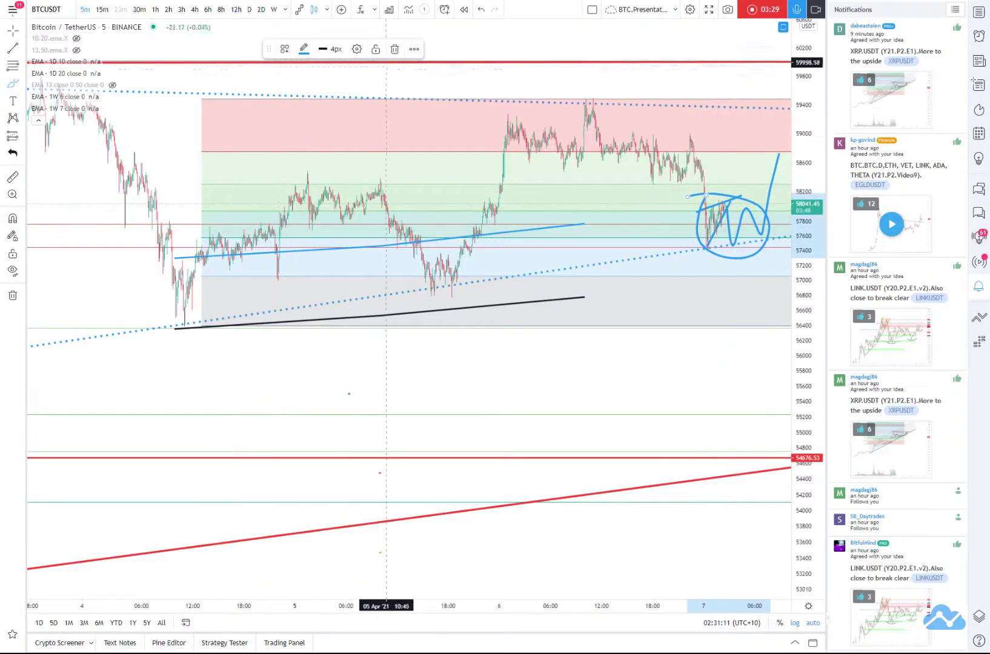
- Delete the circle, the projected path and both wedge lines around the latest rebound, including the leftover dot
{"action": "left_click", "coordinate": [394, 49]}
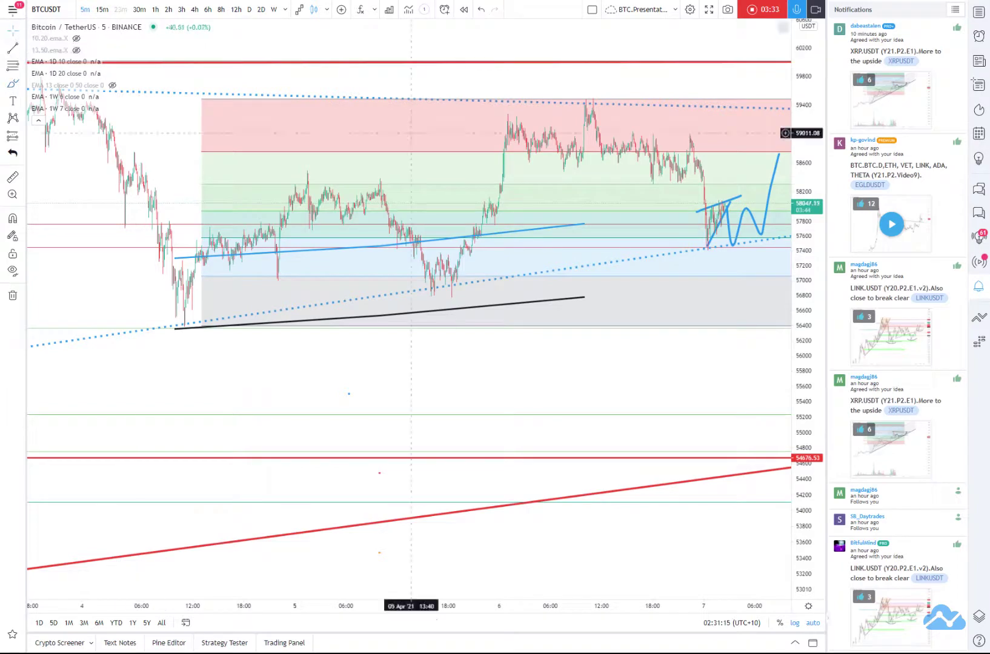
{"action": "left_click", "coordinate": [744, 223]}
{"action": "key", "text": "Delete"}
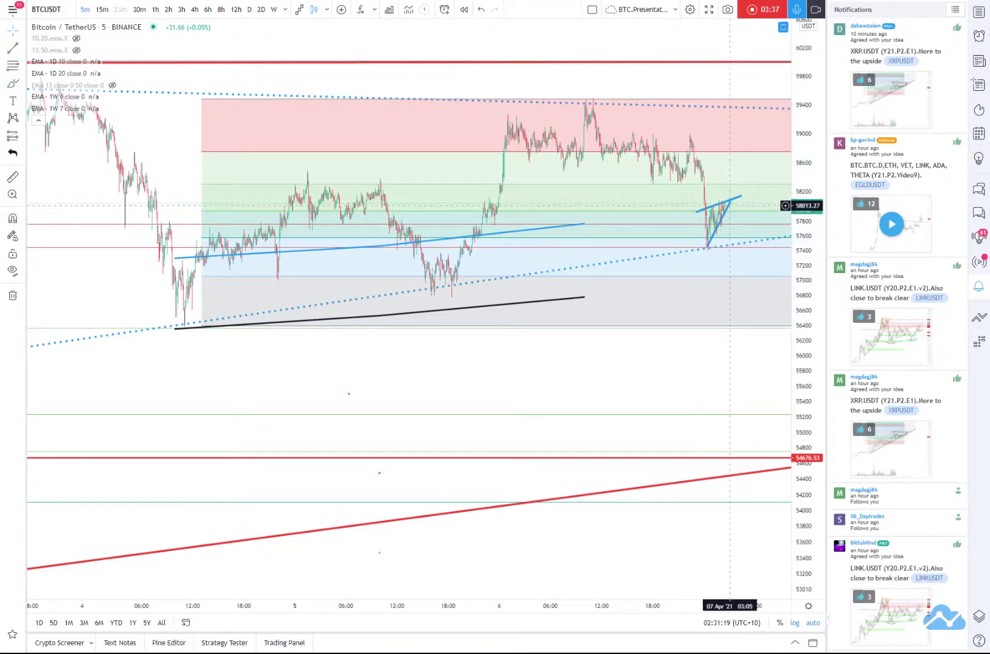
{"action": "key", "text": "Escape"}
{"action": "key", "text": "Escape"}
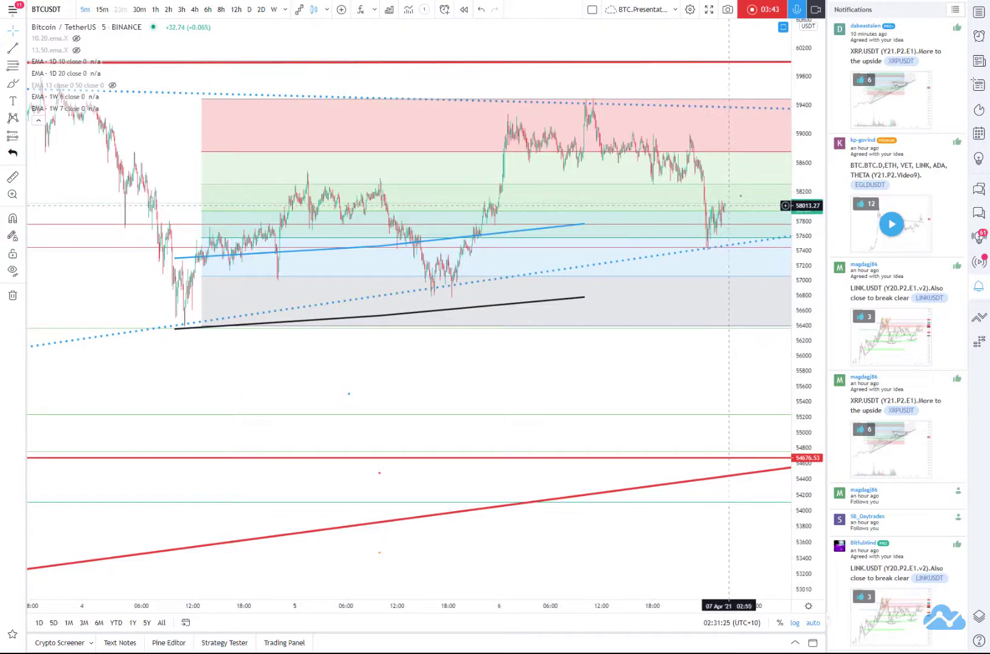
{"action": "left_click", "coordinate": [740, 196]}
{"action": "left_click", "coordinate": [742, 200]}
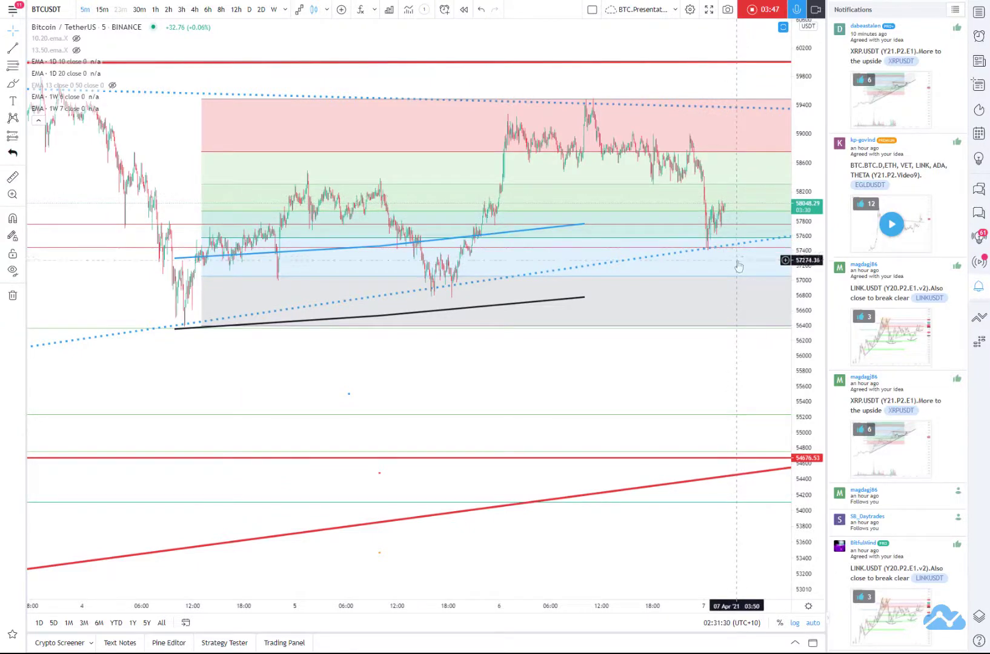
- Brush a nearly horizontal line at about 58,298 along the lows that preceded the latest drop, extending to about 7 Apr 06:30
{"action": "scroll", "coordinate": [738, 267], "scroll_direction": "right", "scroll_amount": 5}
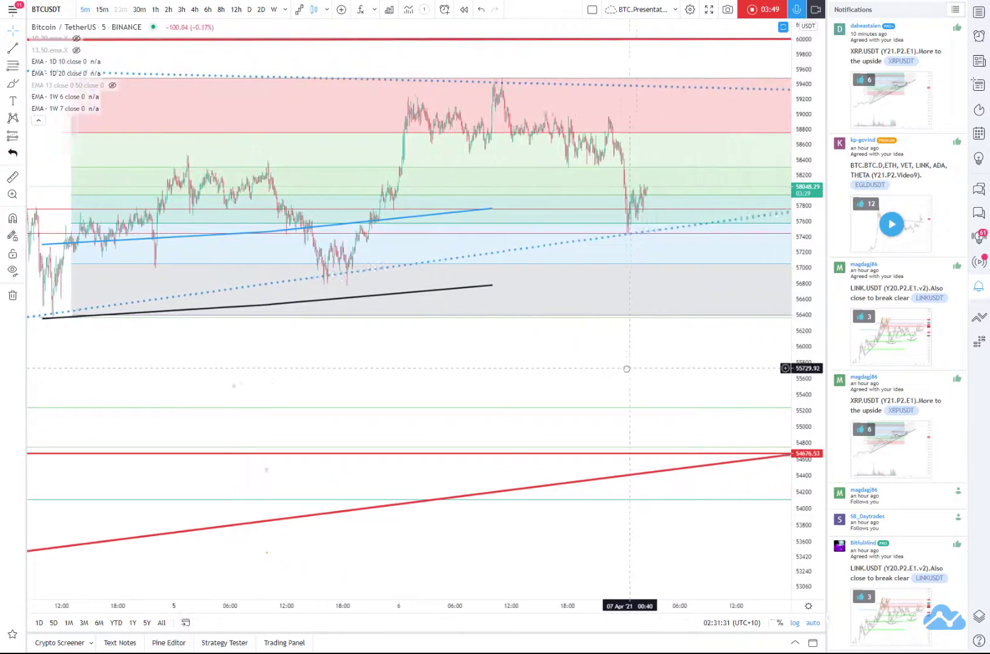
{"action": "scroll", "coordinate": [627, 368], "scroll_direction": "right", "scroll_amount": 5}
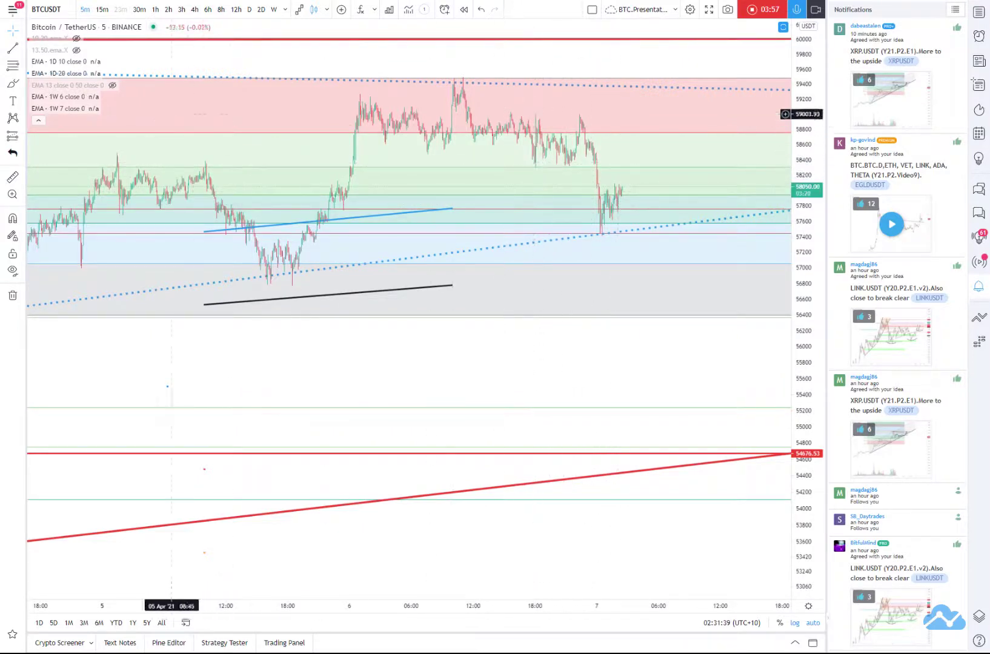
{"action": "left_click", "coordinate": [15, 89]}
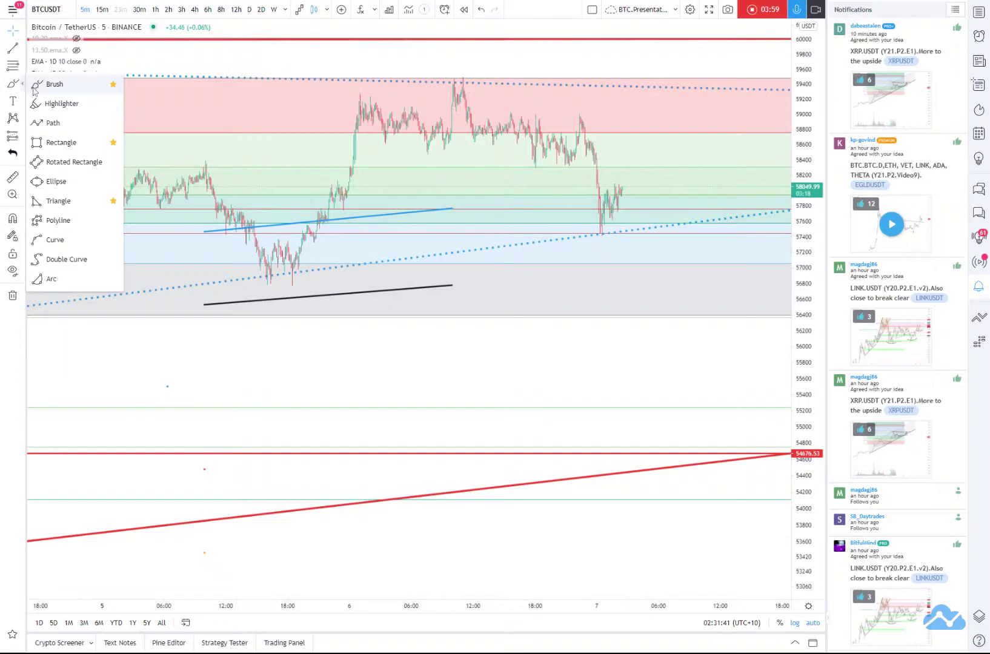
{"action": "left_click", "coordinate": [54, 84]}
{"action": "left_click_drag", "start_coordinate": [525, 165], "coordinate": [666, 166]}
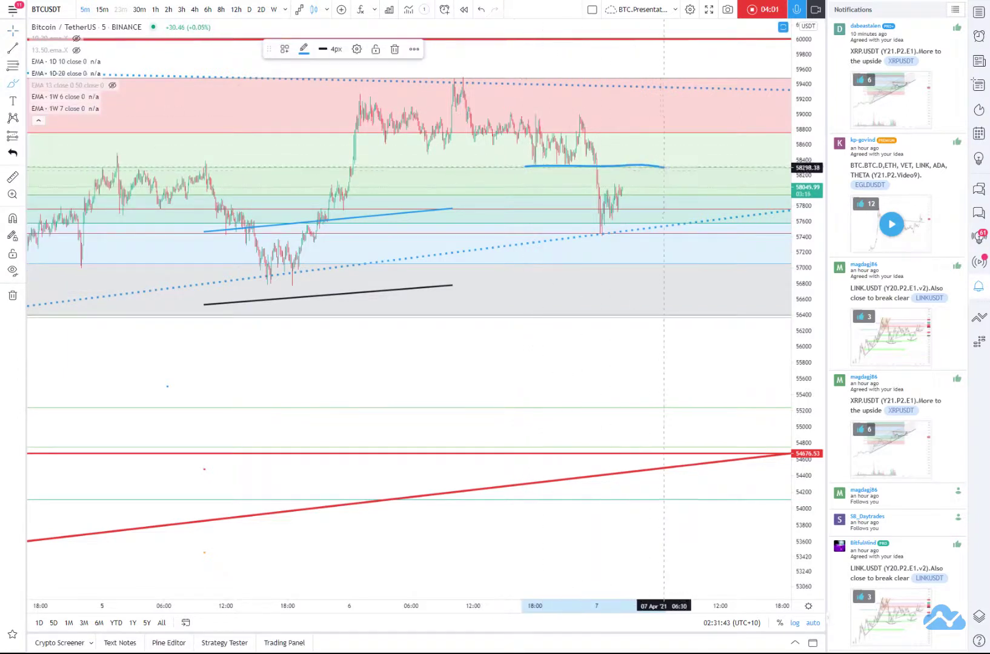
- Brush a projected rebound up to the new horizontal stroke and back down to the dotted trend line, and delete it
{"action": "mouse_move", "coordinate": [613, 229]}
{"action": "left_mouse_down"}
{"action": "mouse_move", "coordinate": [643, 164]}
{"action": "mouse_move", "coordinate": [680, 228]}
{"action": "left_mouse_up"}
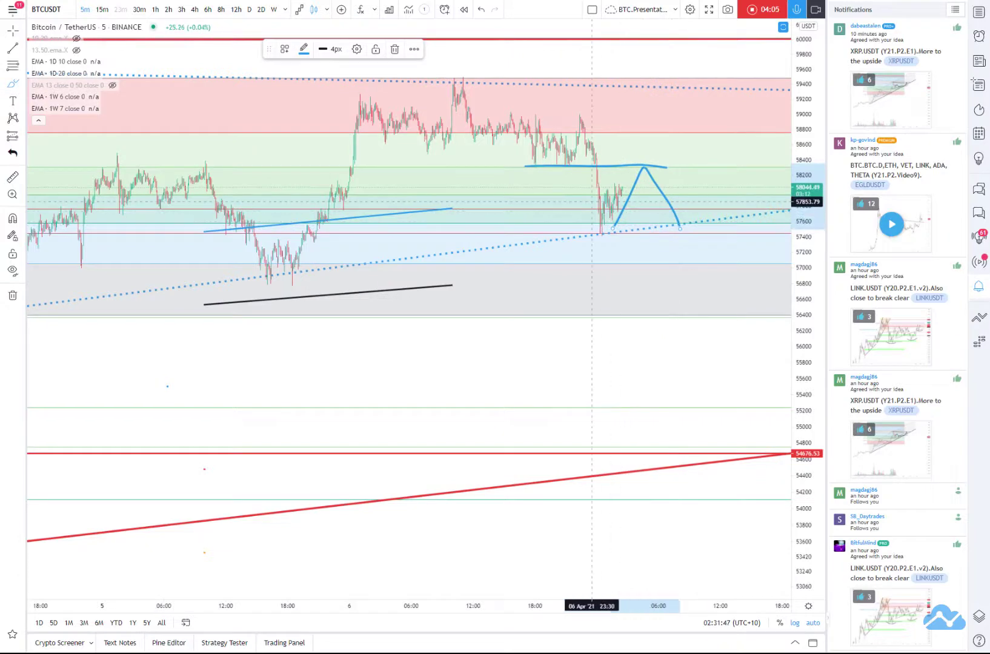
{"action": "key", "text": "Delete"}
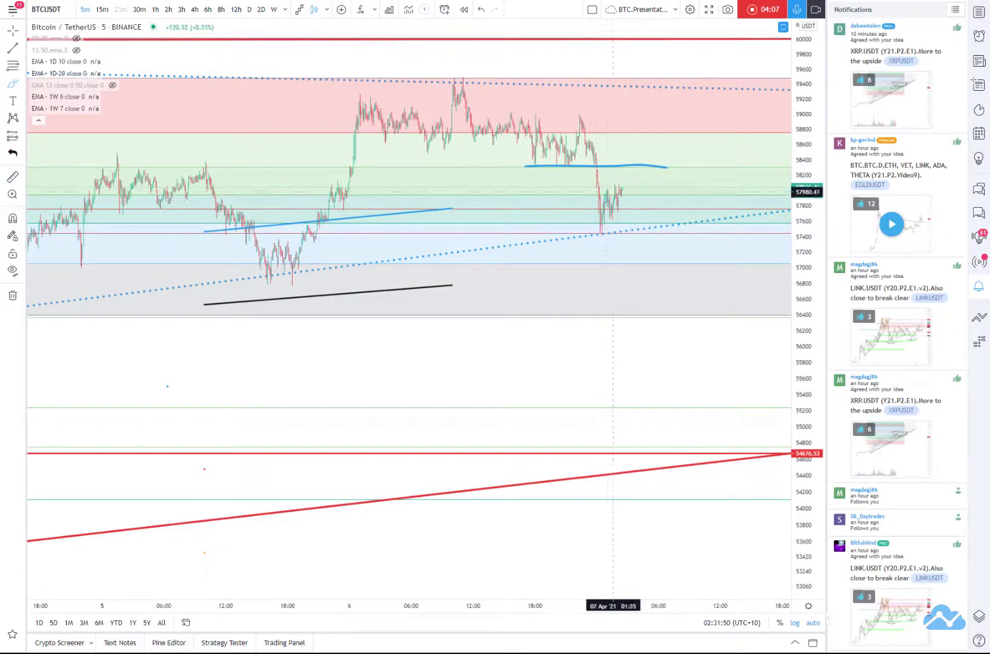
- Place a Horizontal Line across the chart at about 58,088, just above the latest price
{"action": "left_click", "coordinate": [12, 52]}
{"action": "left_click", "coordinate": [58, 127]}
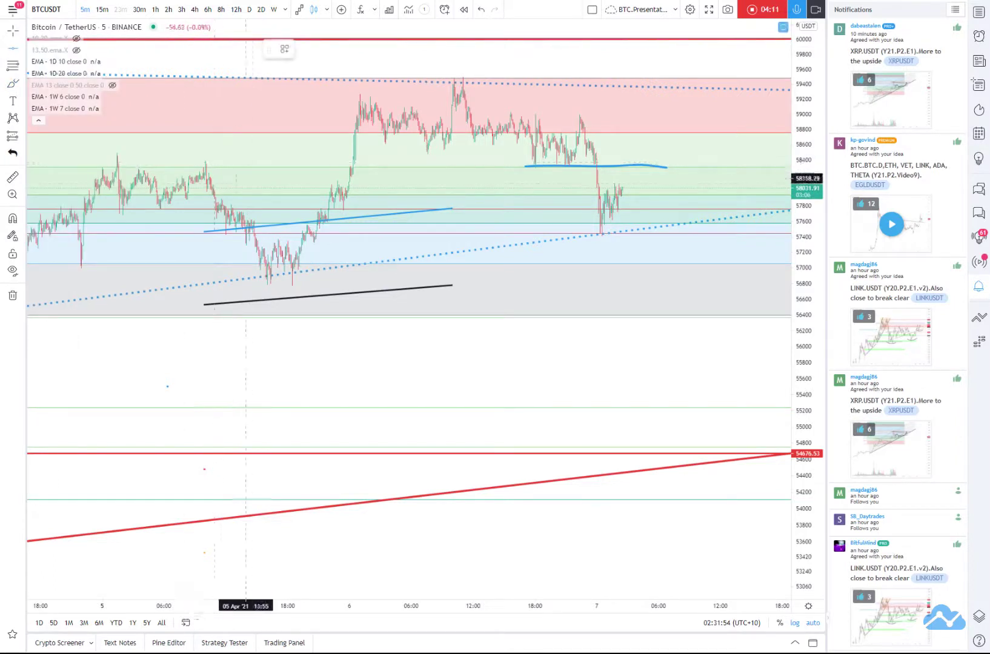
{"action": "left_click", "coordinate": [409, 184]}
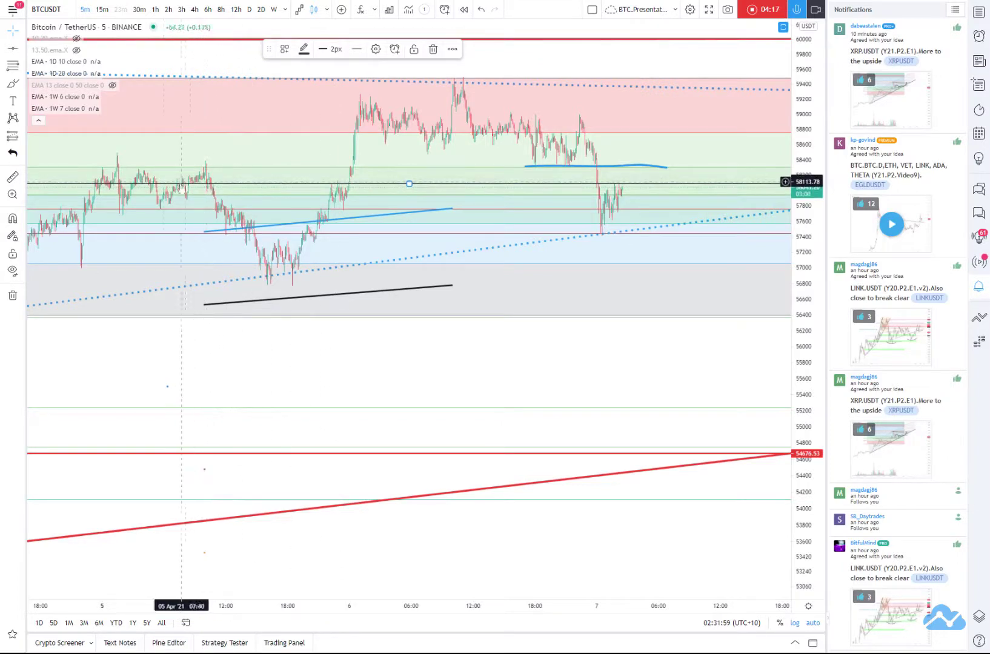
- Switch to the 15-minute timeframe and show price from late March through the current Fib zone
{"action": "scroll", "coordinate": [308, 196], "scroll_direction": "down", "scroll_amount": 1}
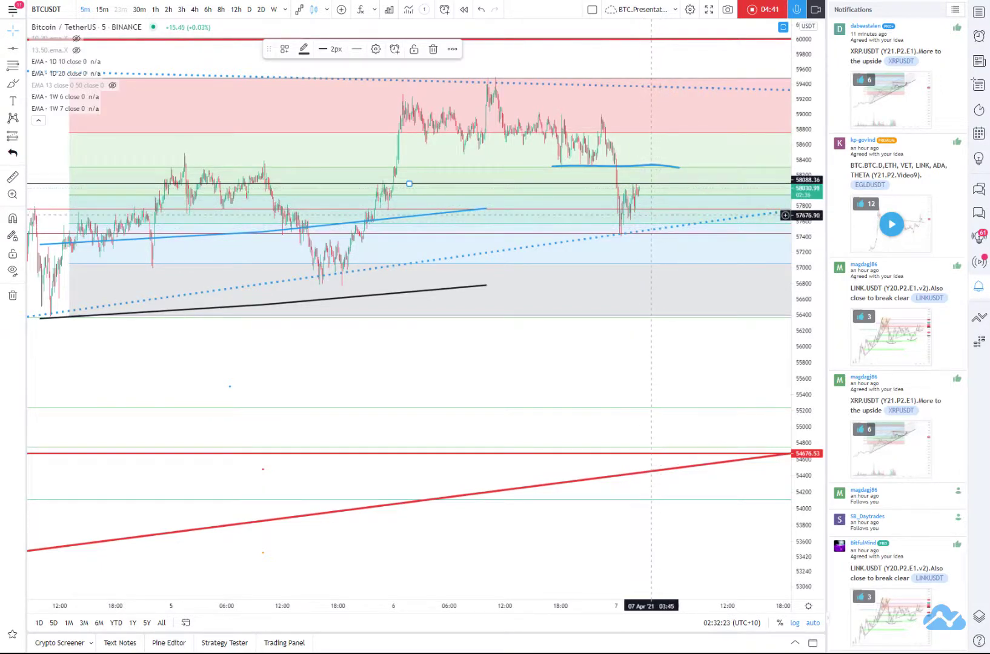
{"action": "scroll", "coordinate": [656, 238], "scroll_direction": "down", "scroll_amount": 5}
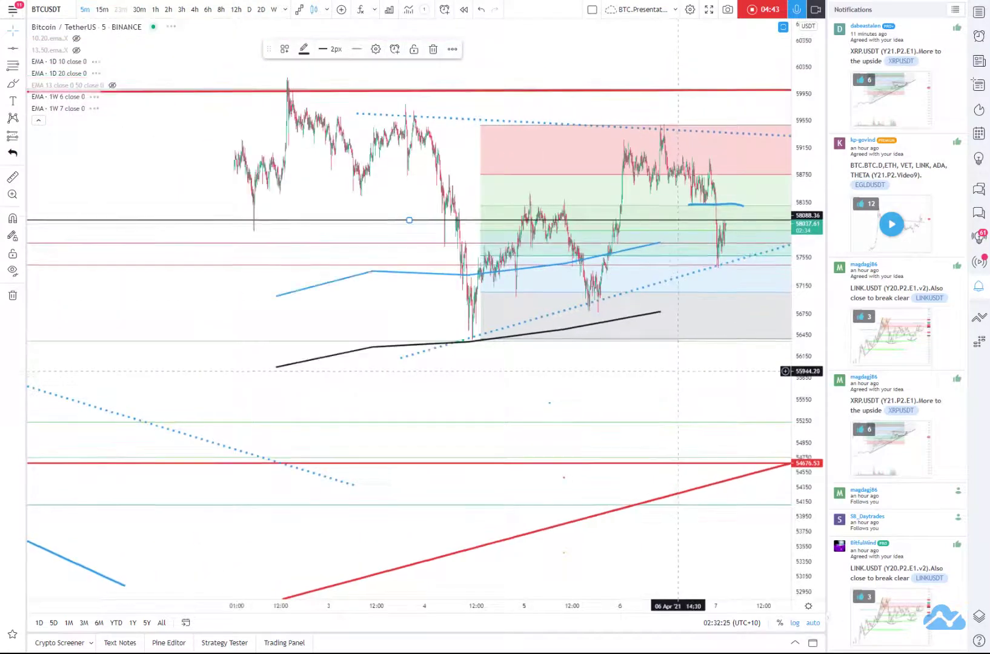
{"action": "scroll", "coordinate": [583, 365], "scroll_direction": "down", "scroll_amount": 4}
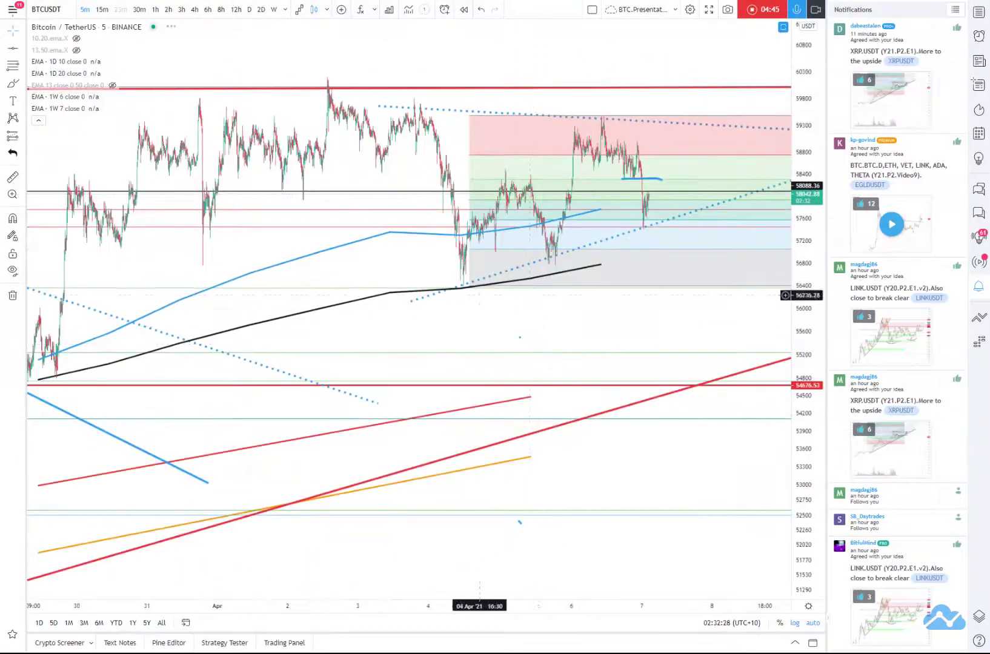
{"action": "left_click", "coordinate": [102, 9]}
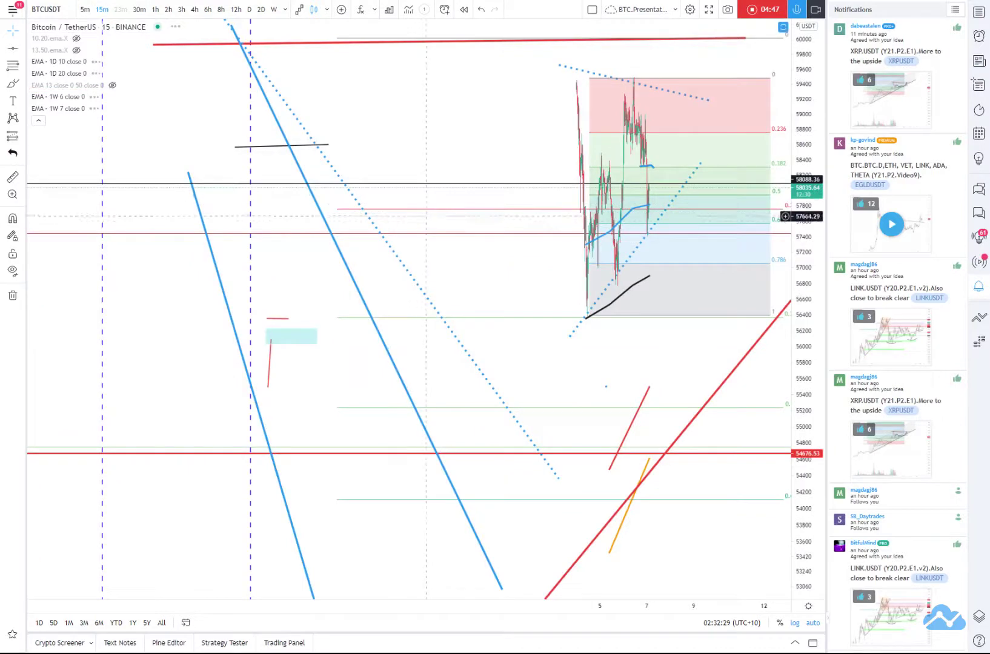
{"action": "scroll", "coordinate": [436, 221], "scroll_direction": "up", "scroll_amount": 3}
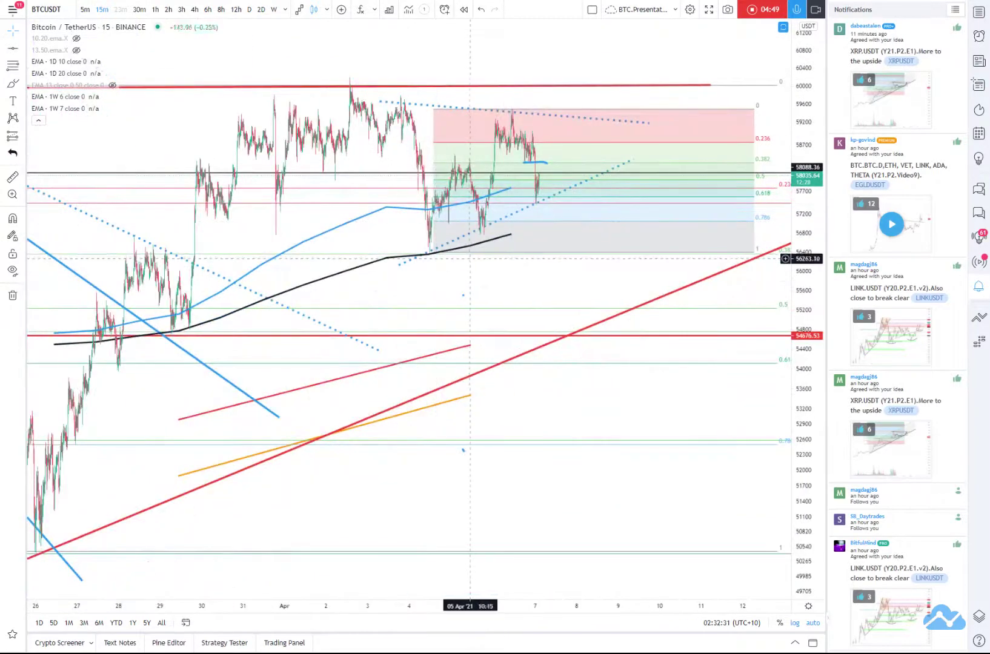
{"action": "scroll", "coordinate": [472, 261], "scroll_direction": "down", "scroll_amount": 2}
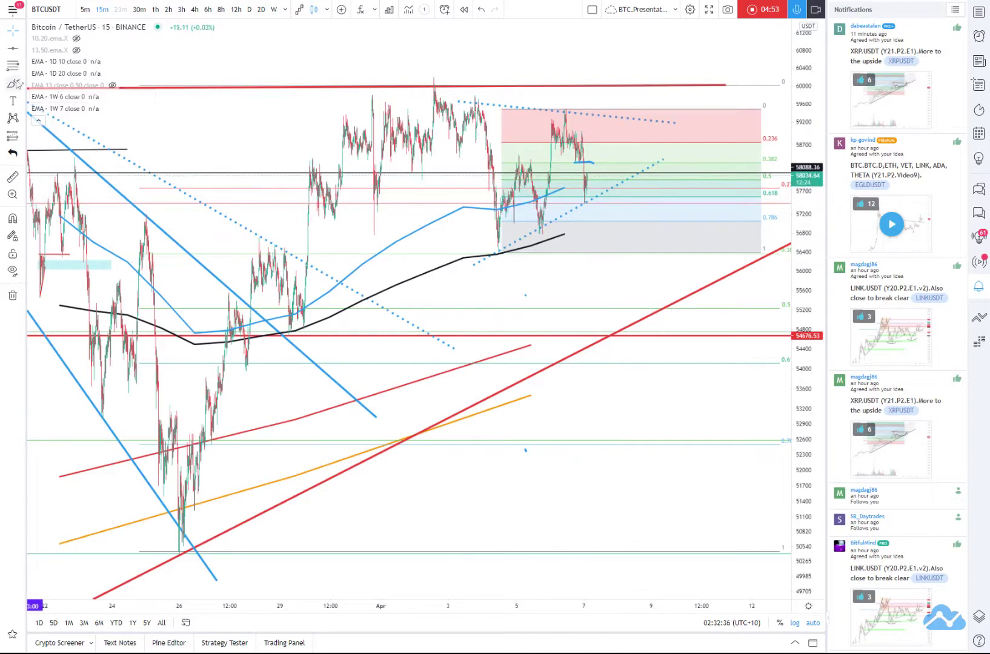
- Brush thin projected paths from the latest rebound towards the dotted trend line and down to a horizontal stroke at about 56,800
{"action": "left_click", "coordinate": [14, 85]}
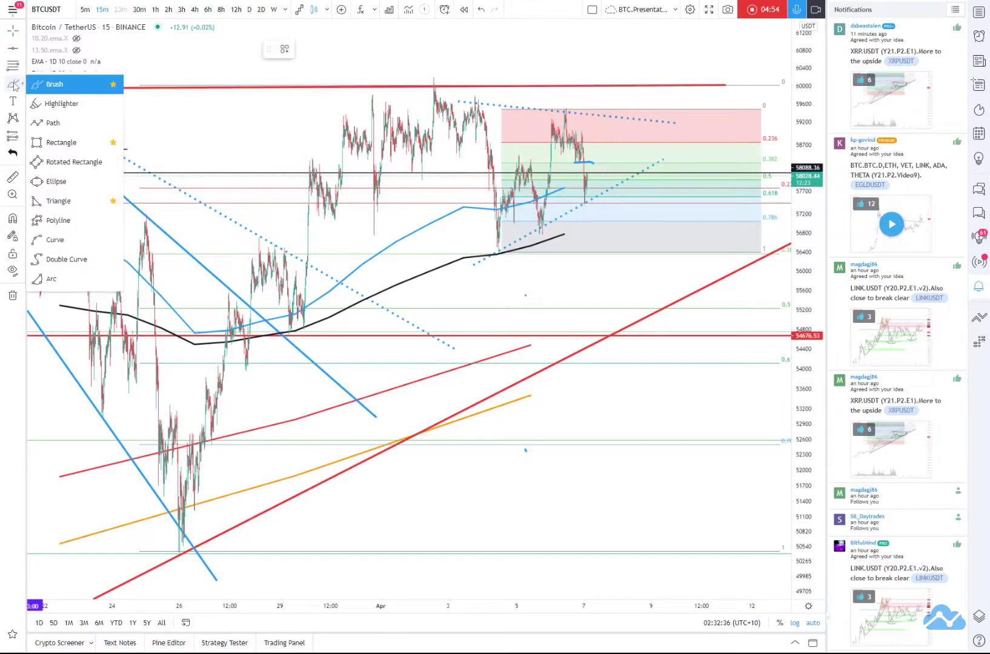
{"action": "left_click", "coordinate": [48, 85]}
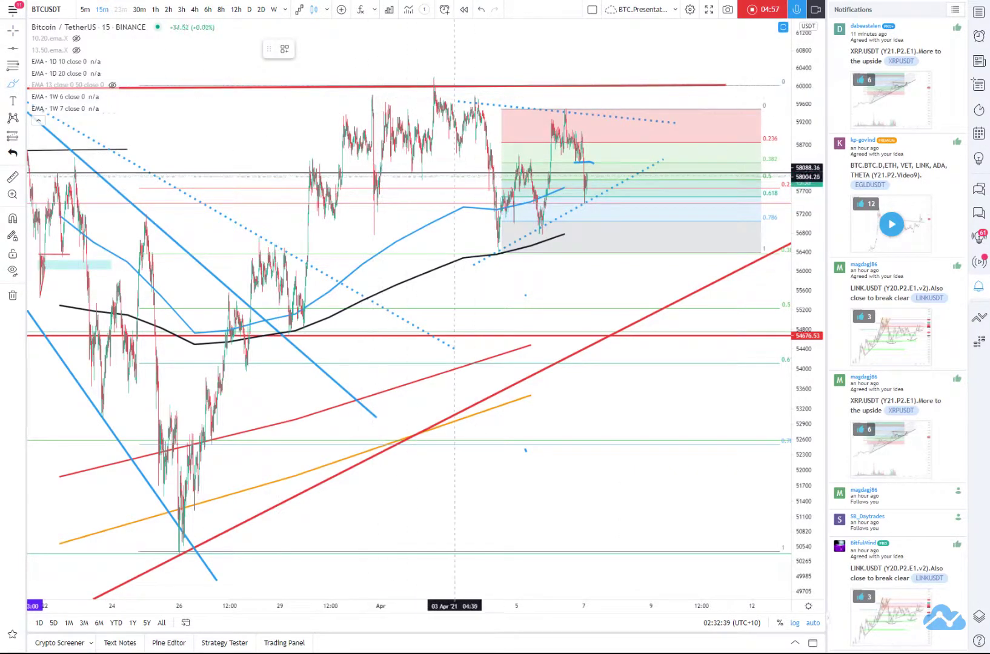
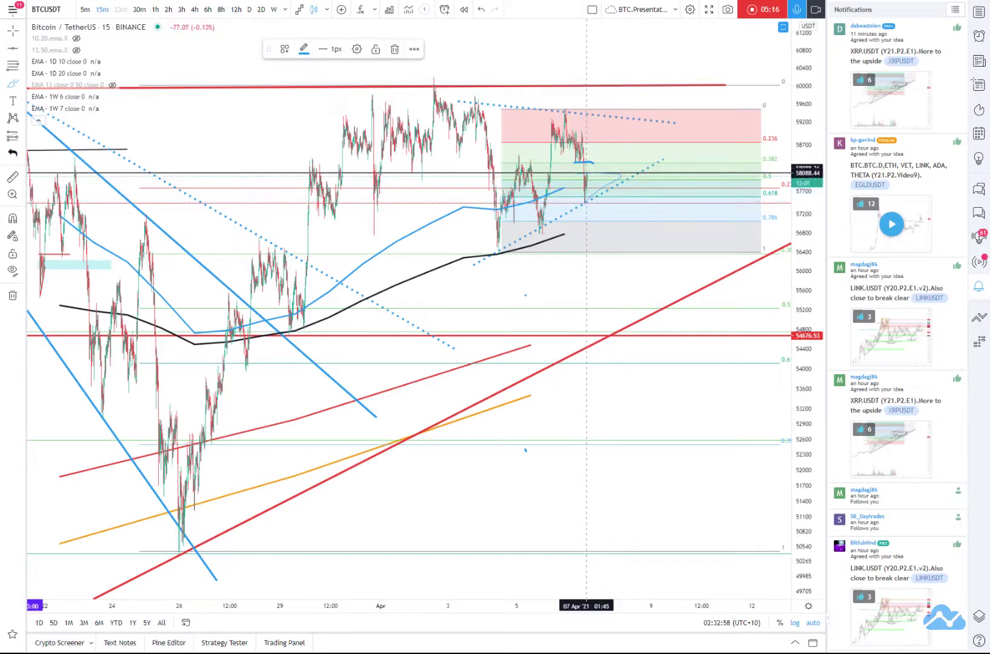
{"action": "left_click_drag", "start_coordinate": [598, 175], "coordinate": [609, 232]}
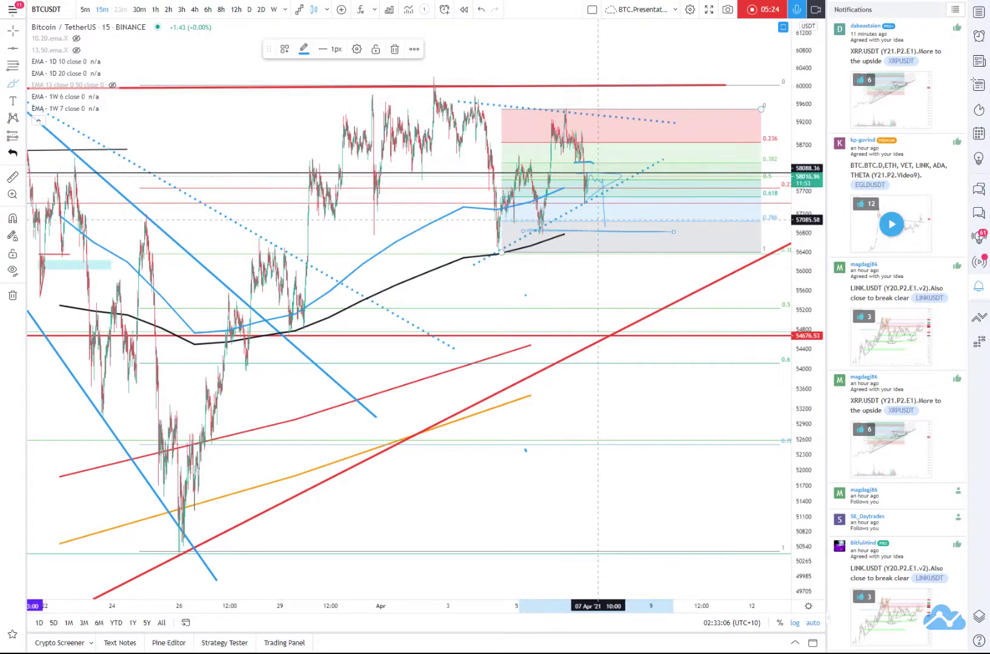
- Draw a descending Parallel Channel with its upper edge from about 59,962 on 1 Apr to about 58,215 on 11 Apr
{"action": "left_click", "coordinate": [17, 50]}
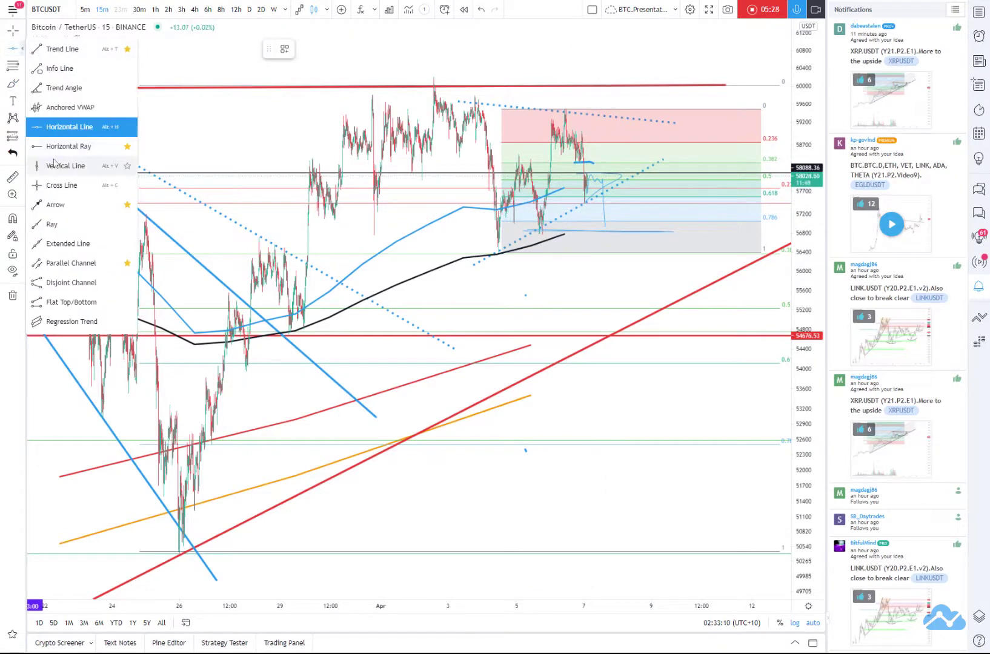
{"action": "left_click", "coordinate": [63, 263]}
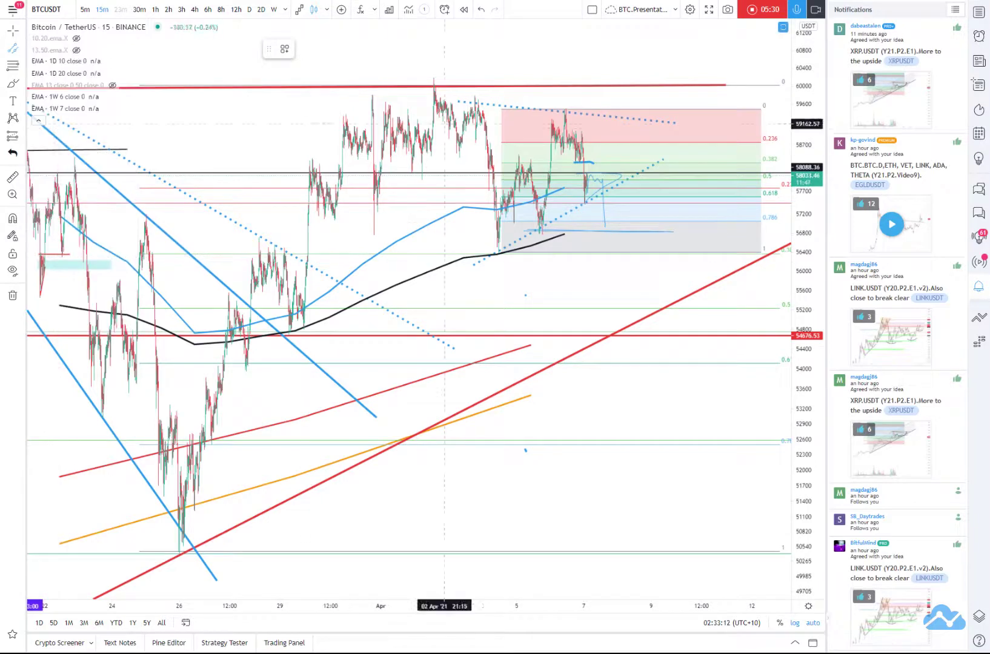
{"action": "left_click", "coordinate": [410, 88]}
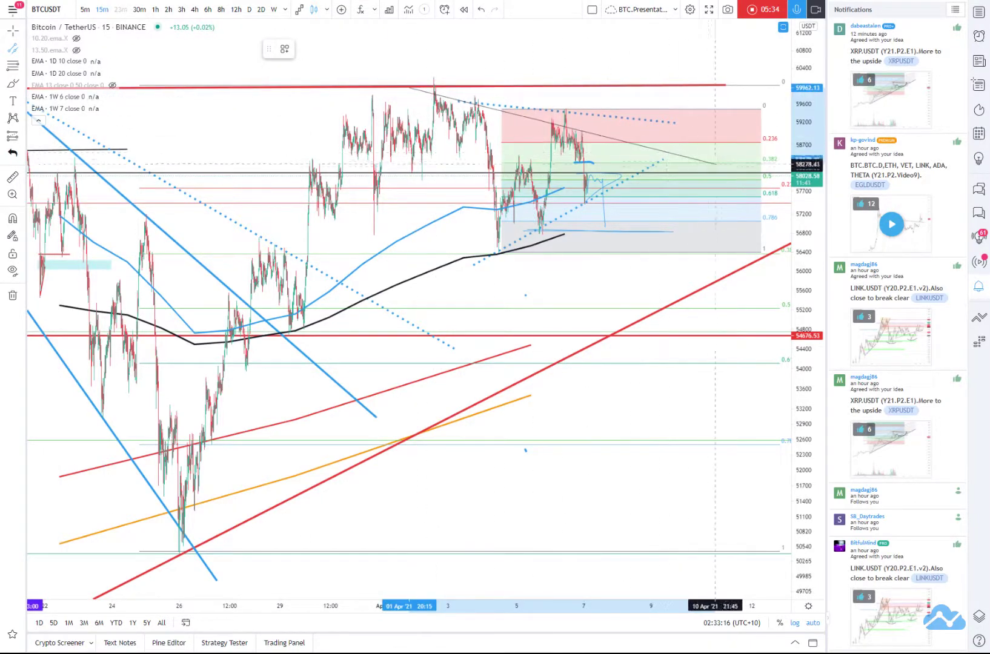
{"action": "left_click", "coordinate": [722, 167]}
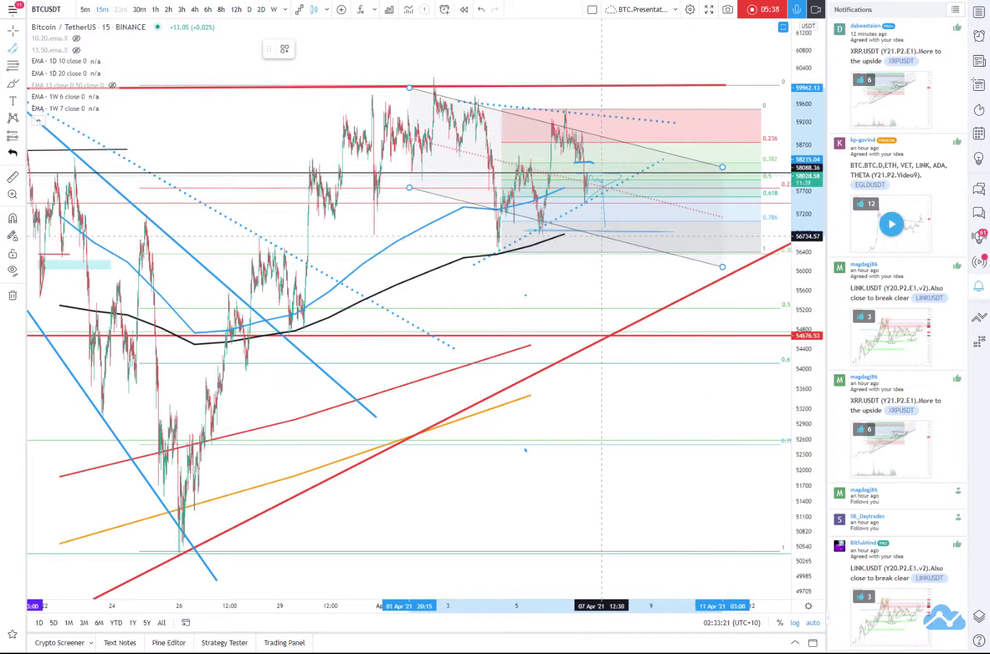
{"action": "left_click", "coordinate": [566, 227]}
- Reshape the channel to start on 30 Mar at about 60,892 and end on 10 Apr at about 57,942, and lower its bottom edge
{"action": "left_click_drag", "start_coordinate": [409, 188], "coordinate": [322, 146]}
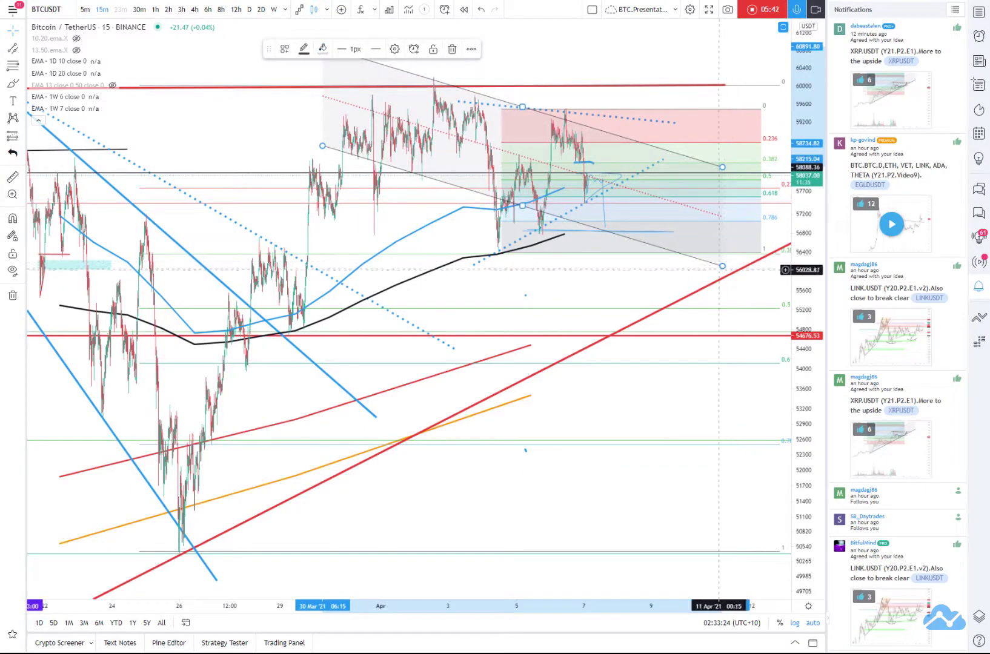
{"action": "left_click_drag", "start_coordinate": [722, 267], "coordinate": [716, 279]}
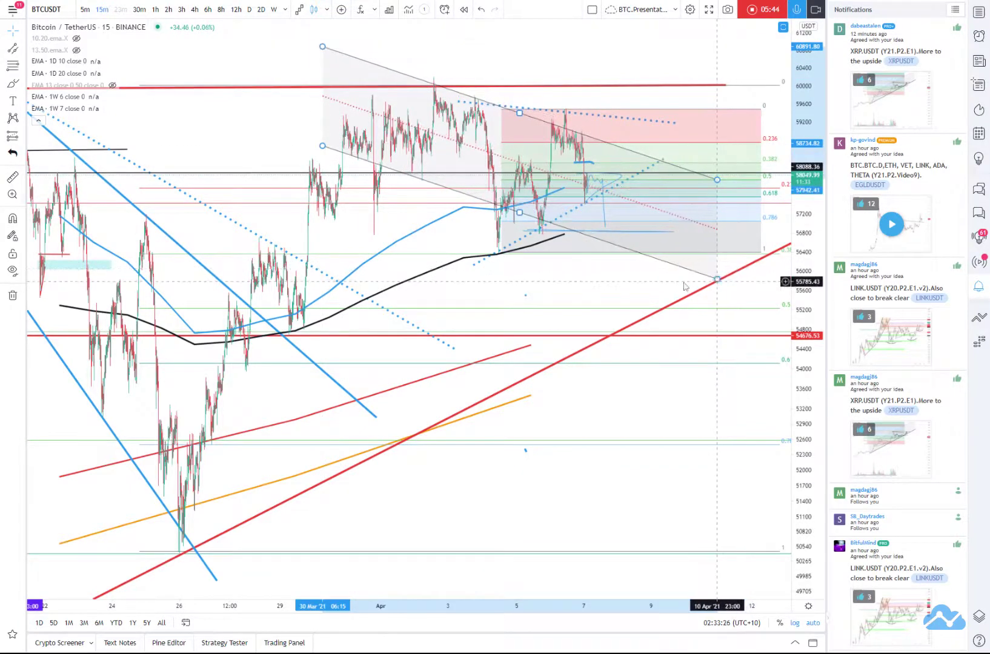
{"action": "left_click_drag", "start_coordinate": [519, 213], "coordinate": [510, 253]}
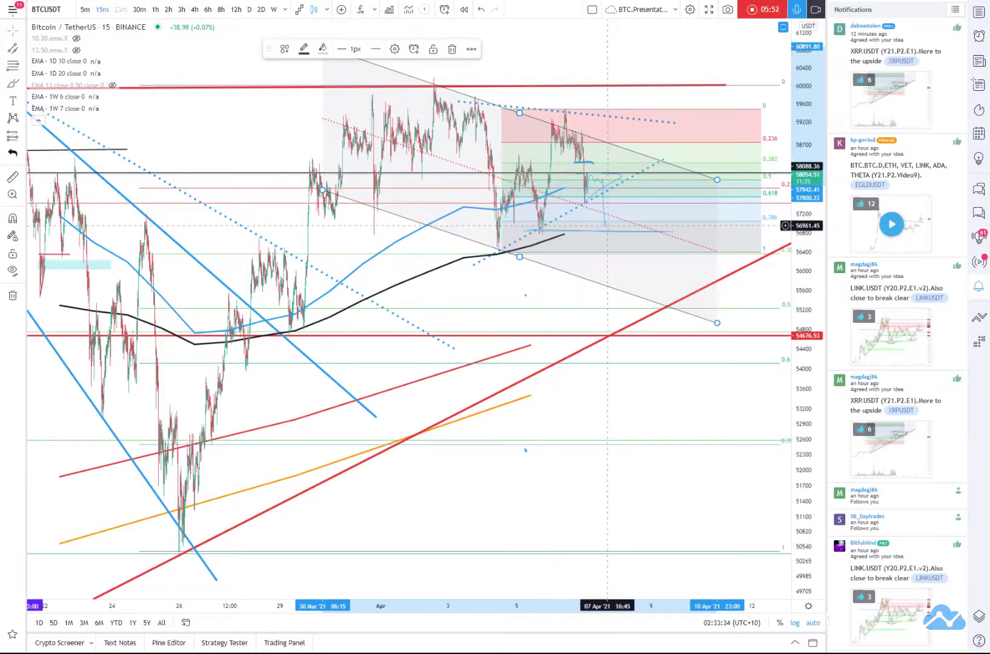
- Delete the thin projected paths brushed after the latest rebound at the end of the 15-minute chart
{"action": "scroll", "coordinate": [607, 225], "scroll_direction": "down", "scroll_amount": 2}
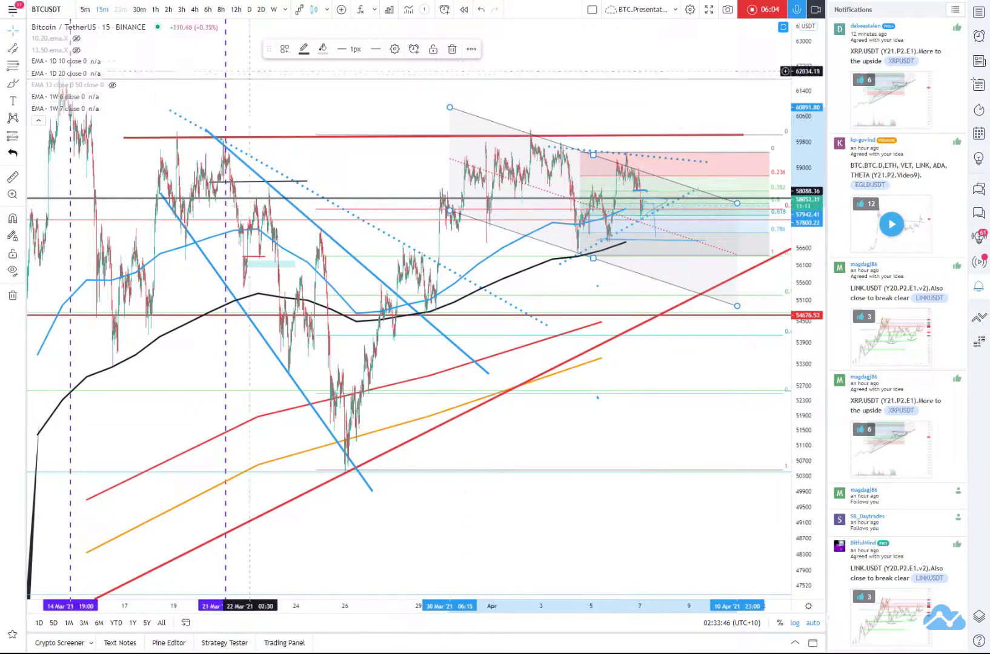
{"action": "left_click", "coordinate": [12, 35]}
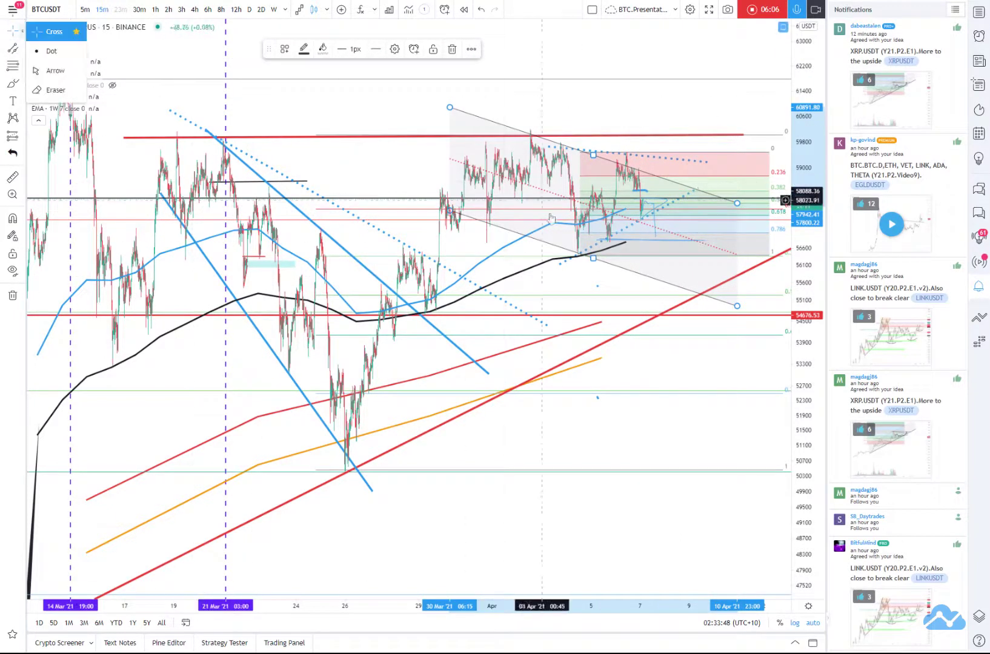
{"action": "left_click", "coordinate": [651, 209]}
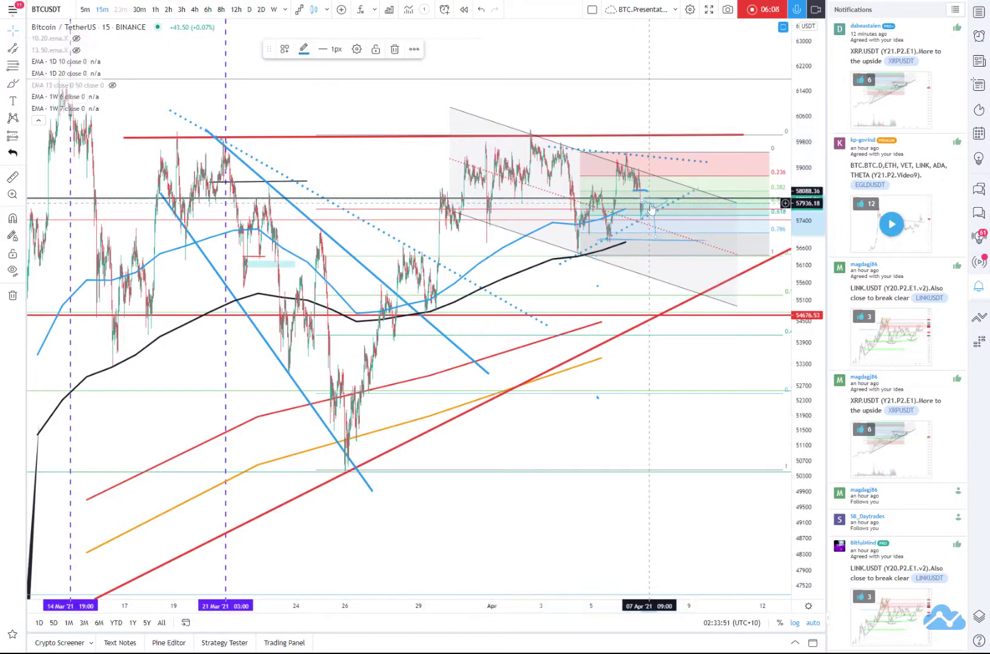
{"action": "key", "text": "Escape"}
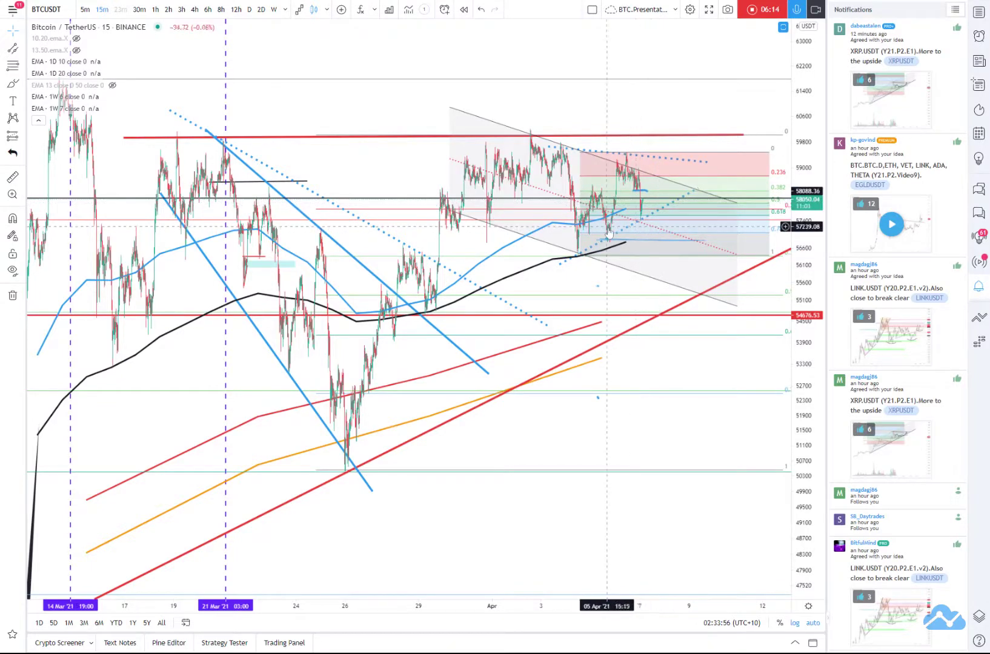
- Brush arcs over the three 6 April peaks as left shoulder, head and right shoulder, and set the right shoulder's stroke to 3px
{"action": "scroll", "coordinate": [595, 224], "scroll_direction": "up", "scroll_amount": 5}
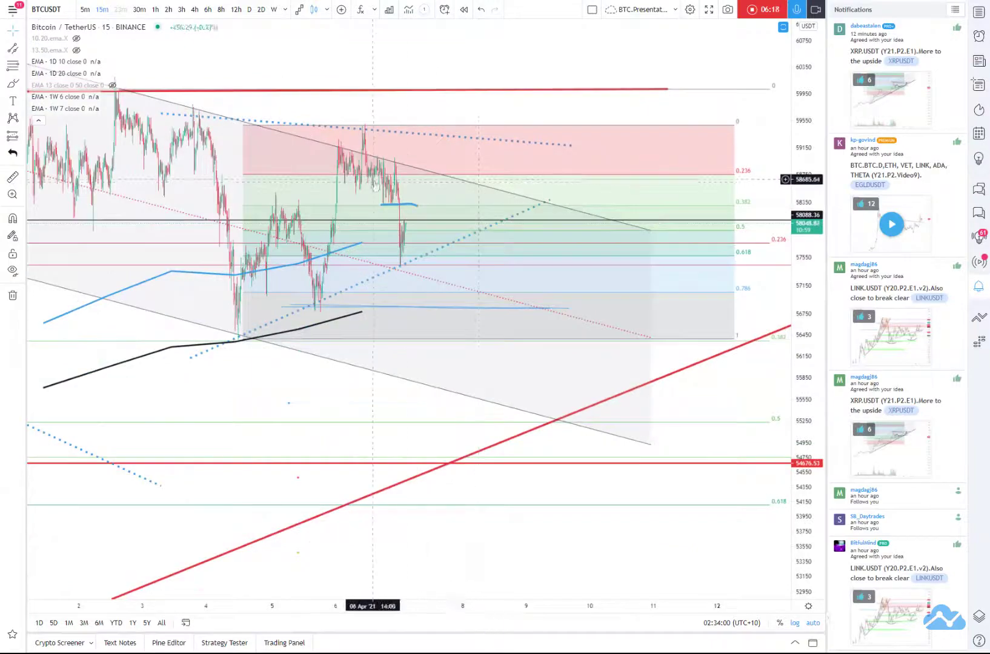
{"action": "scroll", "coordinate": [336, 185], "scroll_direction": "up", "scroll_amount": 2}
{"action": "scroll", "coordinate": [322, 188], "scroll_direction": "up", "scroll_amount": 3}
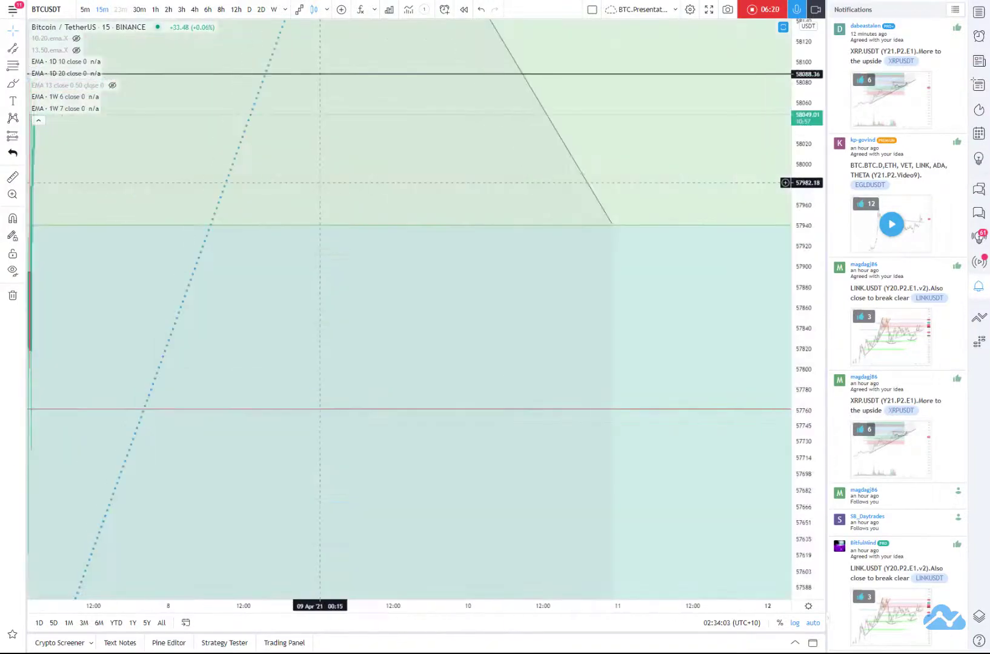
{"action": "scroll", "coordinate": [319, 182], "scroll_direction": "down", "scroll_amount": 2}
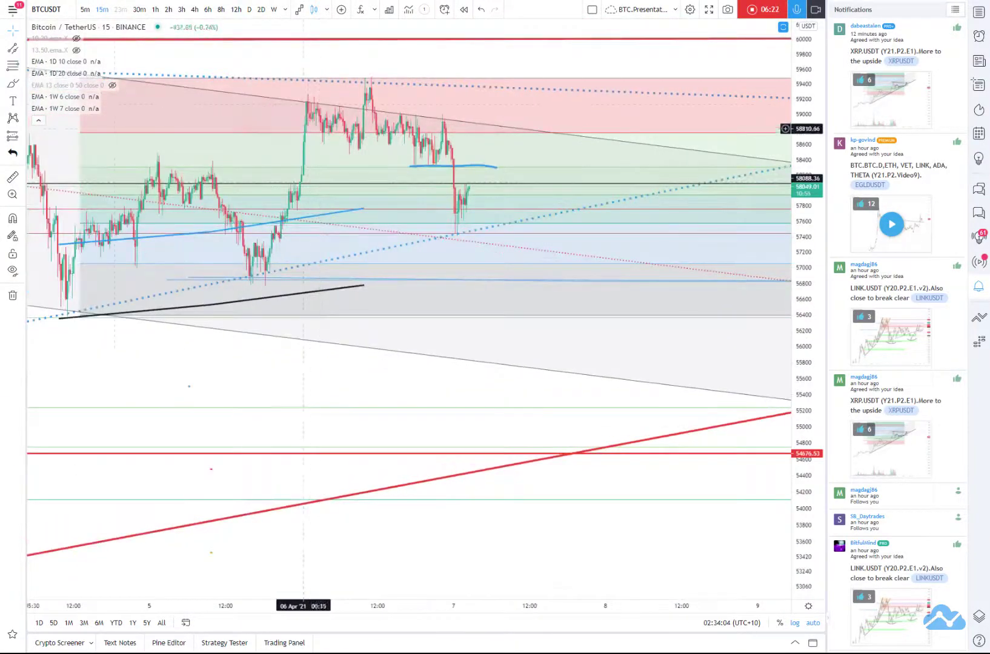
{"action": "left_click", "coordinate": [12, 83]}
{"action": "mouse_move", "coordinate": [281, 124]}
{"action": "left_mouse_down"}
{"action": "mouse_move", "coordinate": [315, 97]}
{"action": "mouse_move", "coordinate": [338, 111]}
{"action": "mouse_move", "coordinate": [380, 83]}
{"action": "mouse_move", "coordinate": [464, 132]}
{"action": "left_mouse_up"}
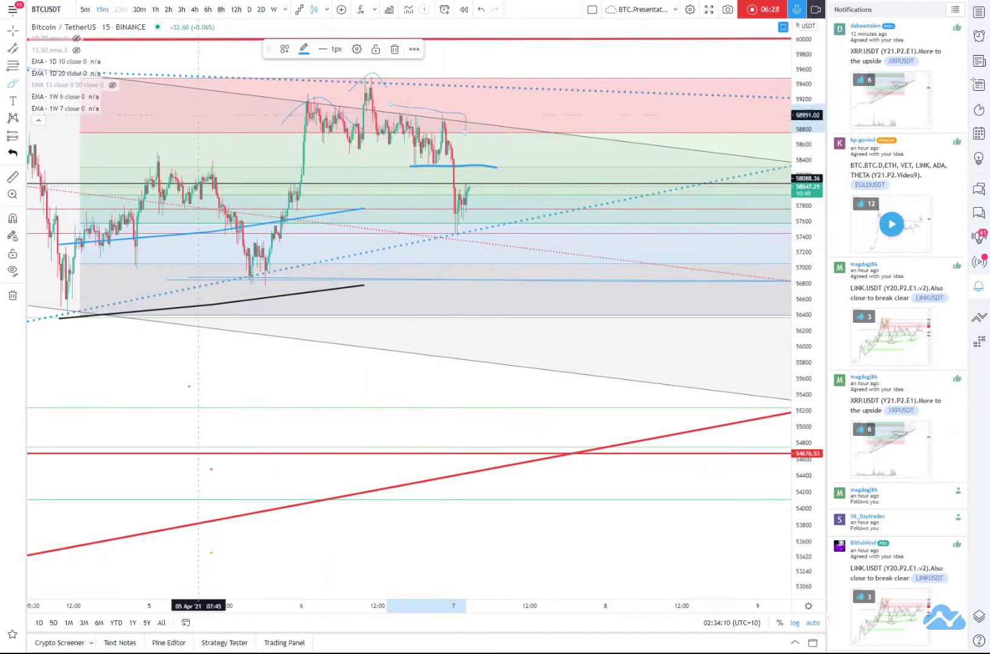
{"action": "left_click", "coordinate": [332, 50]}
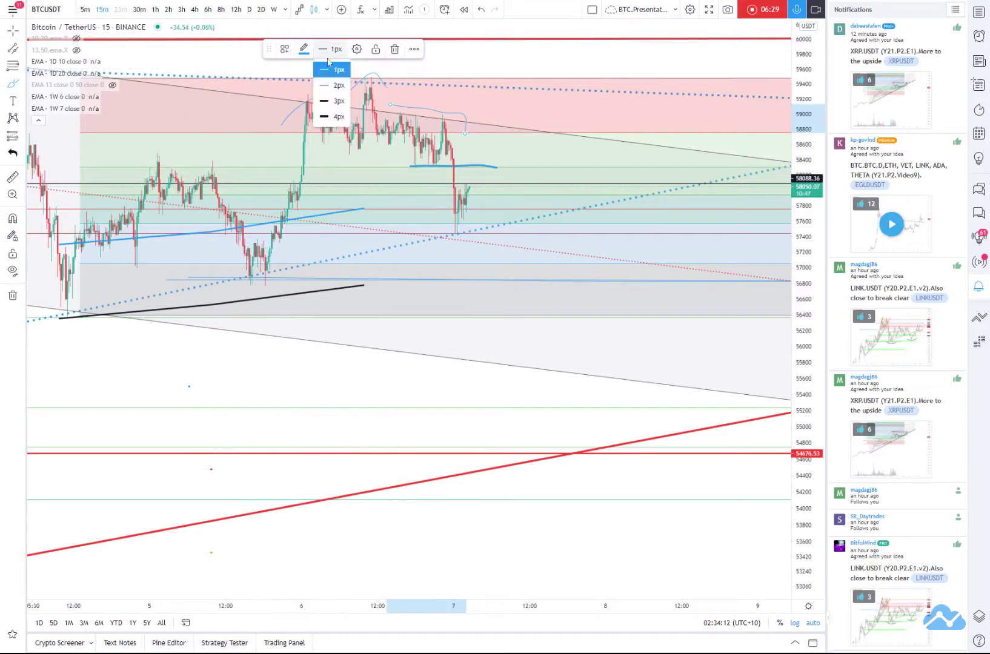
{"action": "left_click", "coordinate": [327, 101]}
- Draw a near-vertical Trend Line from the head at 59,476.87 to 58,534.75, and place a copy below the neckline from 58,281.64 to 57,335.40
{"action": "left_click", "coordinate": [13, 48]}
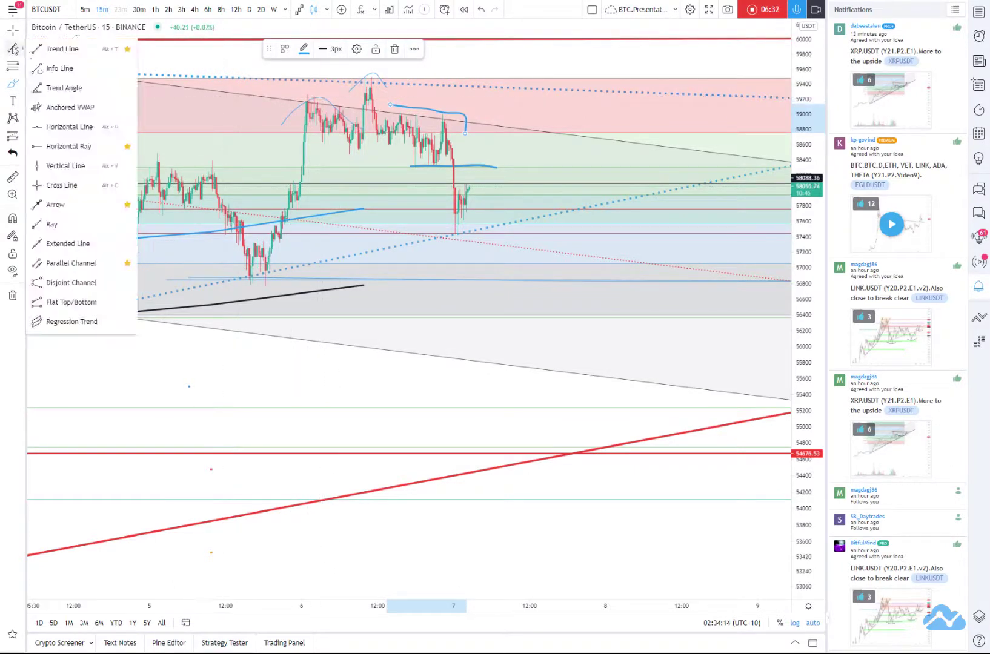
{"action": "left_click", "coordinate": [42, 53]}
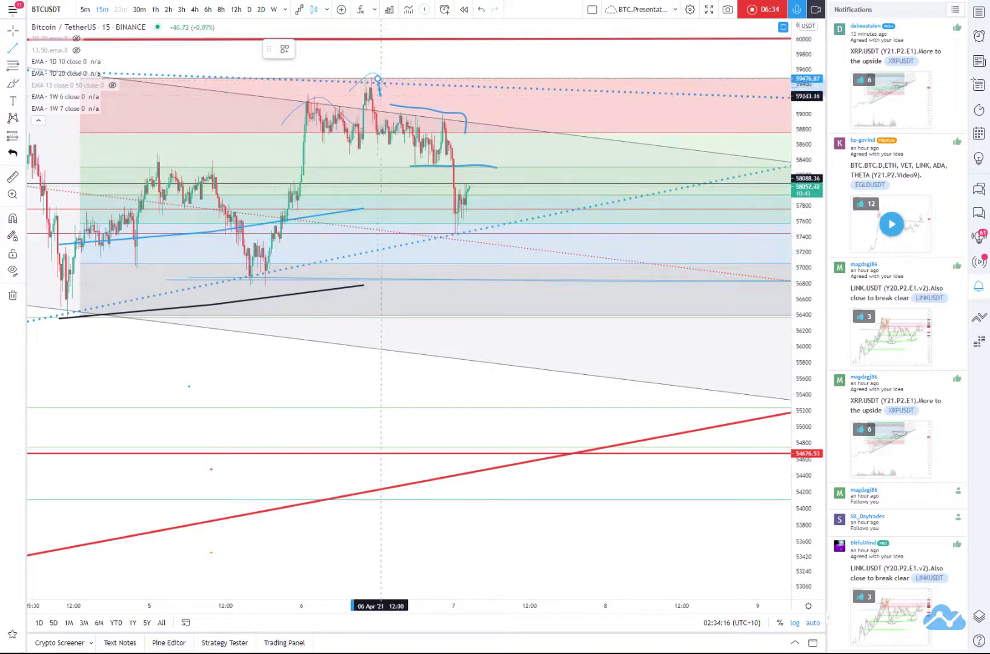
{"action": "left_click", "coordinate": [380, 149]}
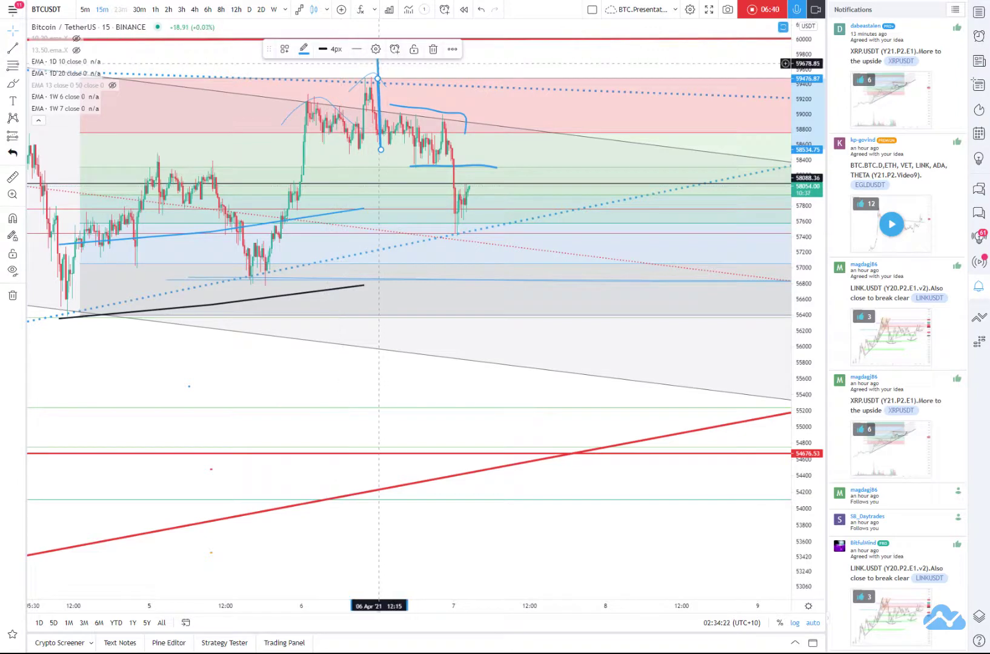
{"action": "mouse_move", "coordinate": [379, 70]}
{"action": "left_mouse_down"}
{"action": "mouse_move", "coordinate": [418, 118]}
{"action": "mouse_move", "coordinate": [433, 173]}
{"action": "mouse_move", "coordinate": [446, 176]}
{"action": "left_mouse_up"}
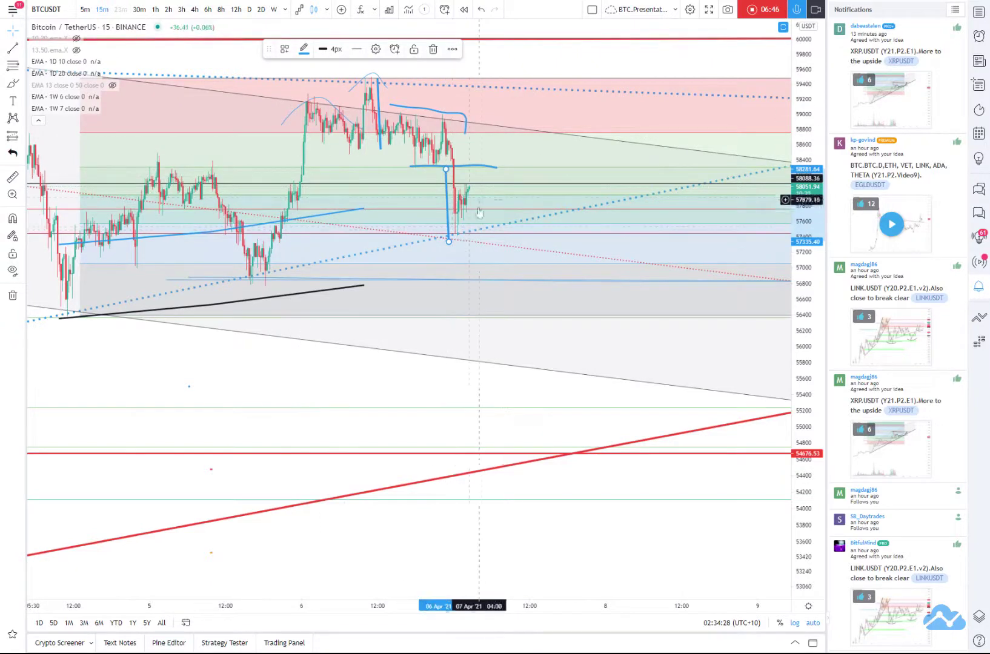
- Switch to the 12-hour timeframe and show price from late March through the current Fib zone with nothing selected
{"action": "scroll", "coordinate": [504, 211], "scroll_direction": "down", "scroll_amount": 2}
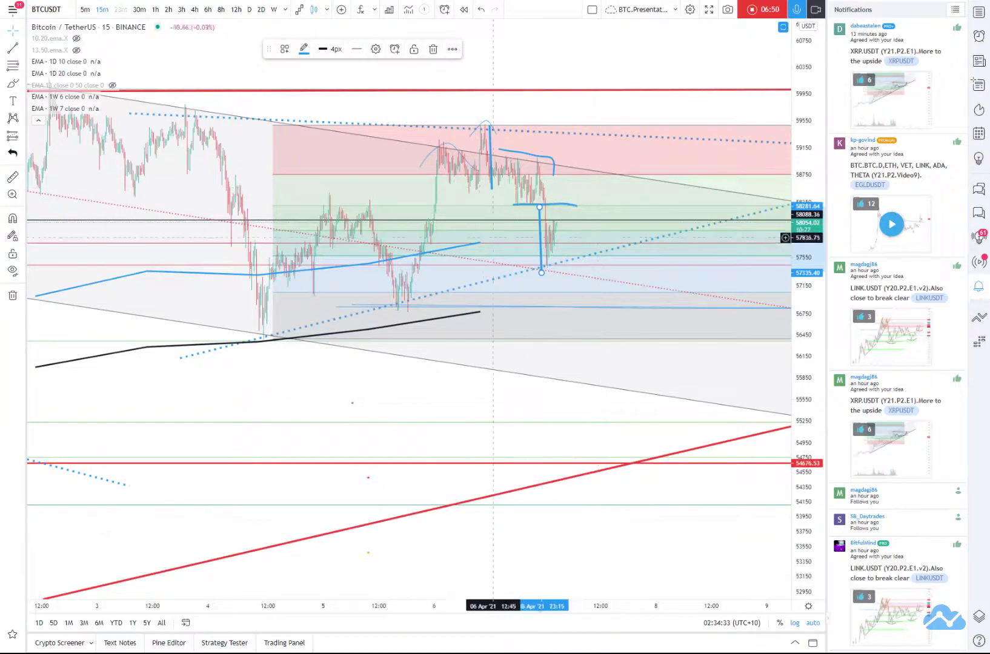
{"action": "scroll", "coordinate": [545, 233], "scroll_direction": "down", "scroll_amount": 2}
{"action": "scroll", "coordinate": [591, 239], "scroll_direction": "down", "scroll_amount": 2}
{"action": "scroll", "coordinate": [591, 239], "scroll_direction": "down", "scroll_amount": 2}
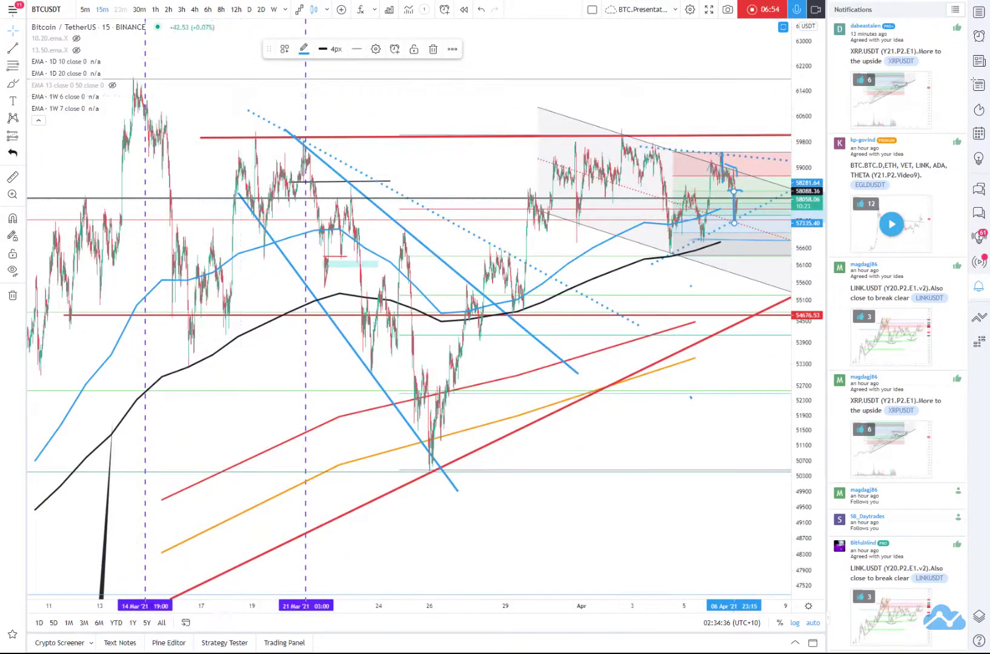
{"action": "left_click", "coordinate": [236, 9]}
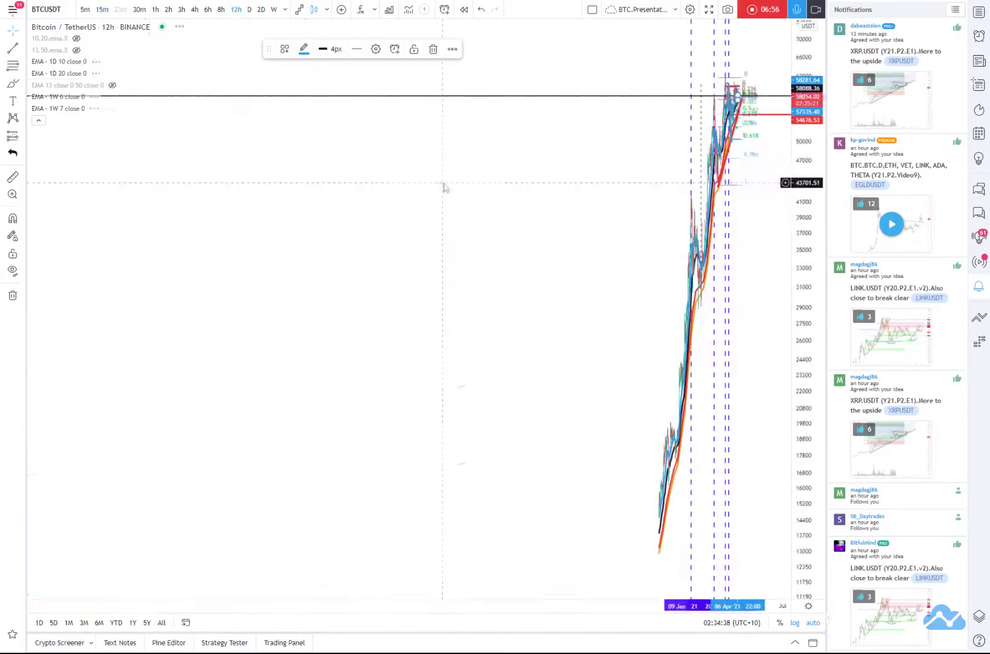
{"action": "scroll", "coordinate": [421, 178], "scroll_direction": "up", "scroll_amount": 10}
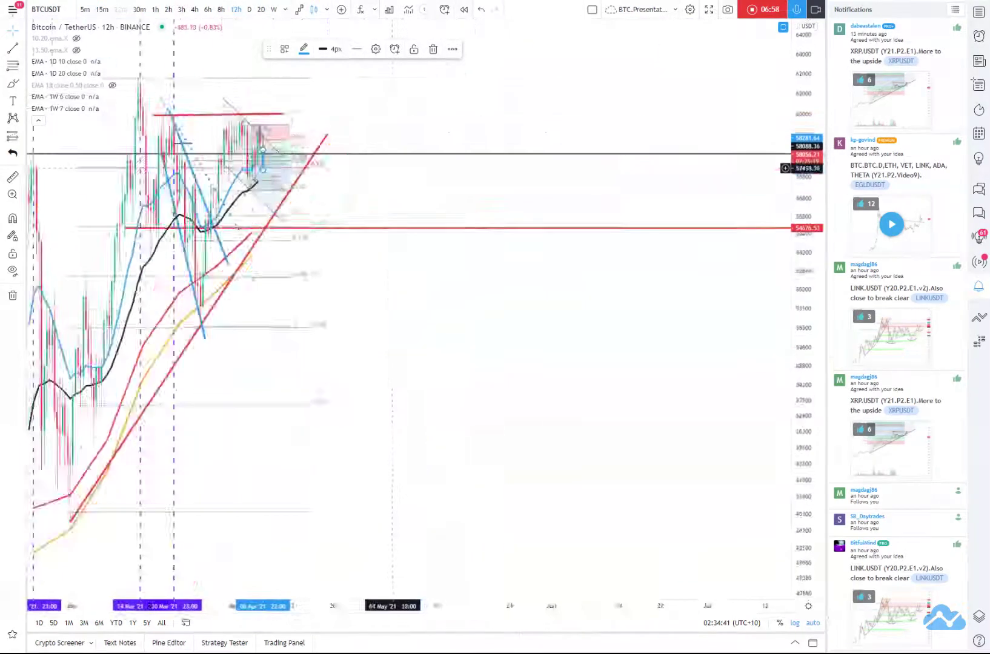
{"action": "scroll", "coordinate": [389, 164], "scroll_direction": "left", "scroll_amount": 10}
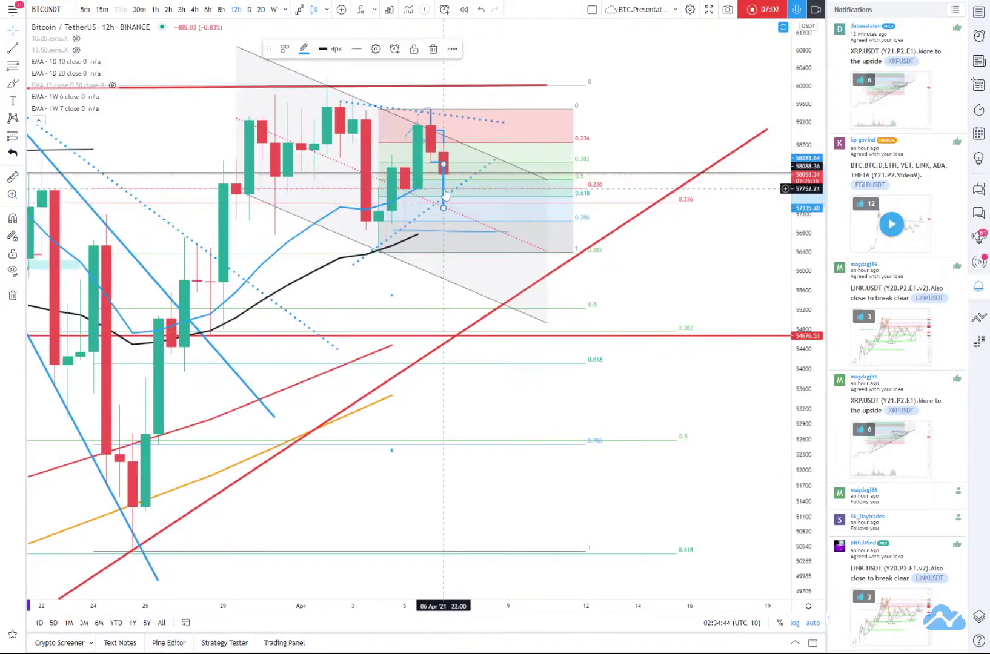
{"action": "key", "text": "Escape"}
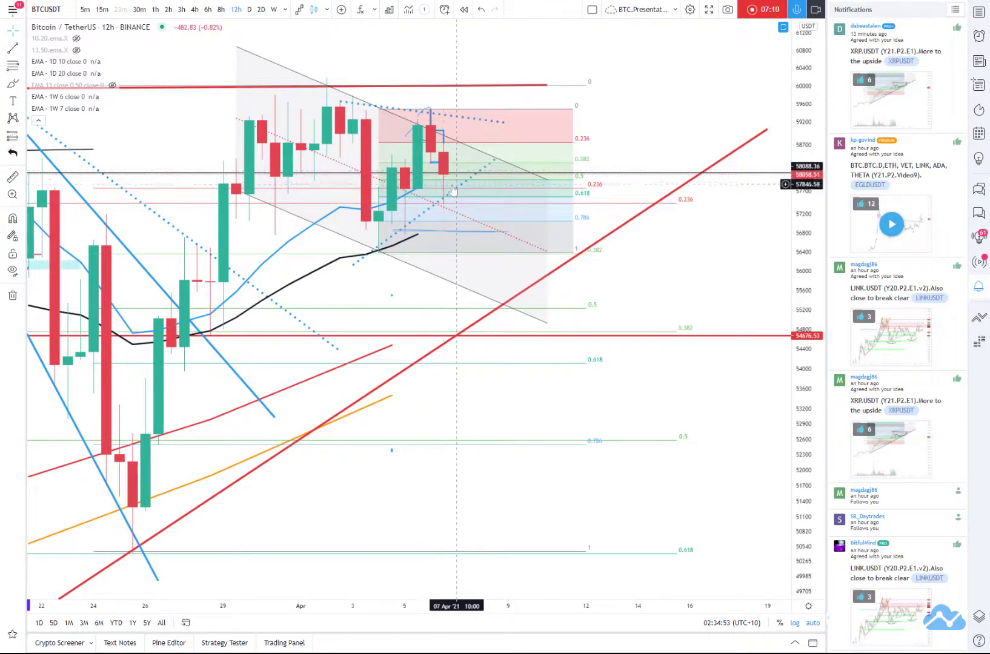
- Brush two nearly horizontal support strokes at about 57,700, running from the early April candles past the latest one
{"action": "left_click", "coordinate": [11, 89]}
{"action": "left_click", "coordinate": [37, 84]}
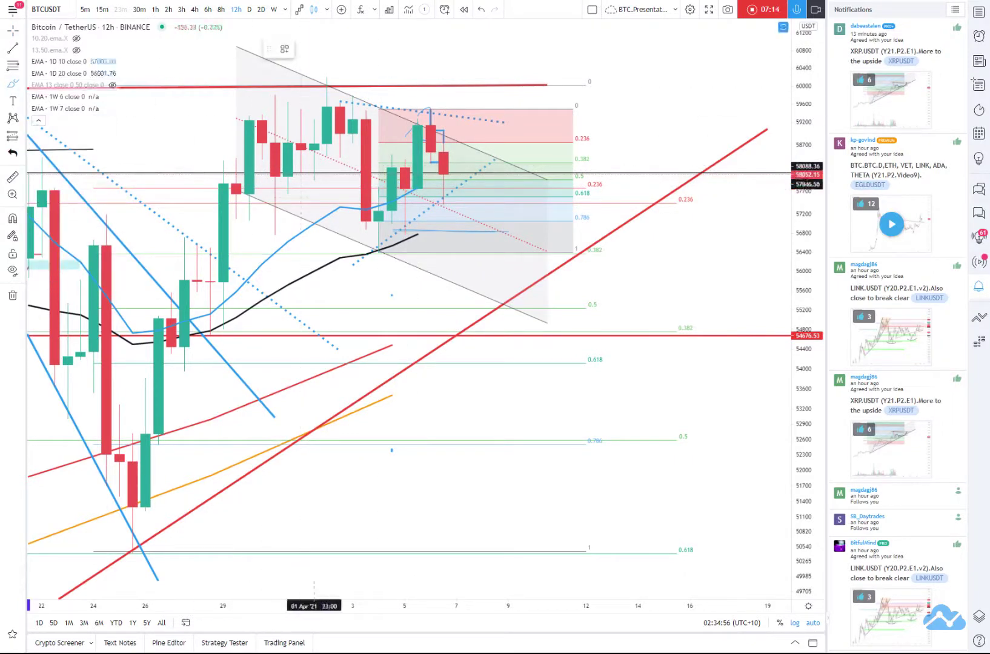
{"action": "left_click_drag", "start_coordinate": [327, 189], "coordinate": [508, 190]}
{"action": "left_click_drag", "start_coordinate": [431, 191], "coordinate": [533, 194]}
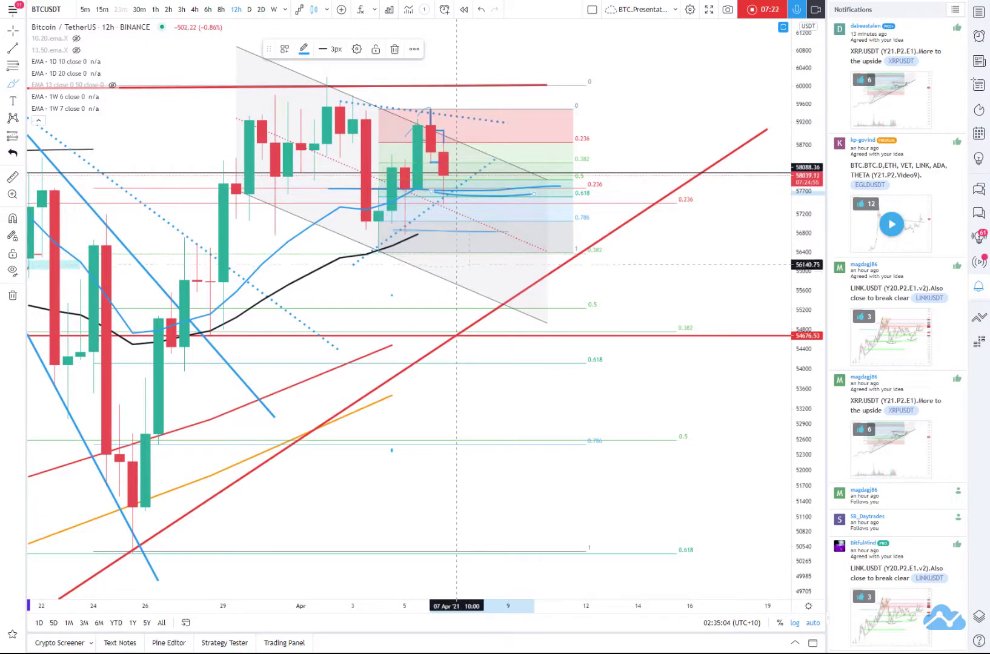
- Brush projected paths falling from the latest 12-hour candle to the rising red trend line at about 55,600
{"action": "mouse_move", "coordinate": [457, 231]}
{"action": "left_mouse_down"}
{"action": "mouse_move", "coordinate": [465, 267]}
{"action": "mouse_move", "coordinate": [495, 288]}
{"action": "mouse_move", "coordinate": [502, 280]}
{"action": "left_mouse_up"}
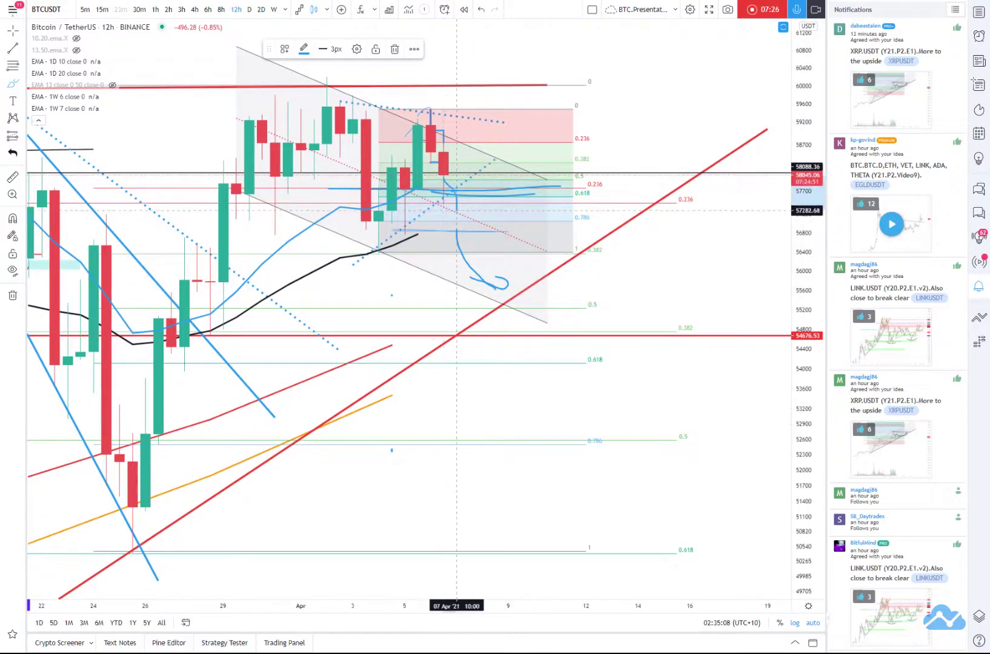
{"action": "left_click_drag", "start_coordinate": [456, 211], "coordinate": [470, 221]}
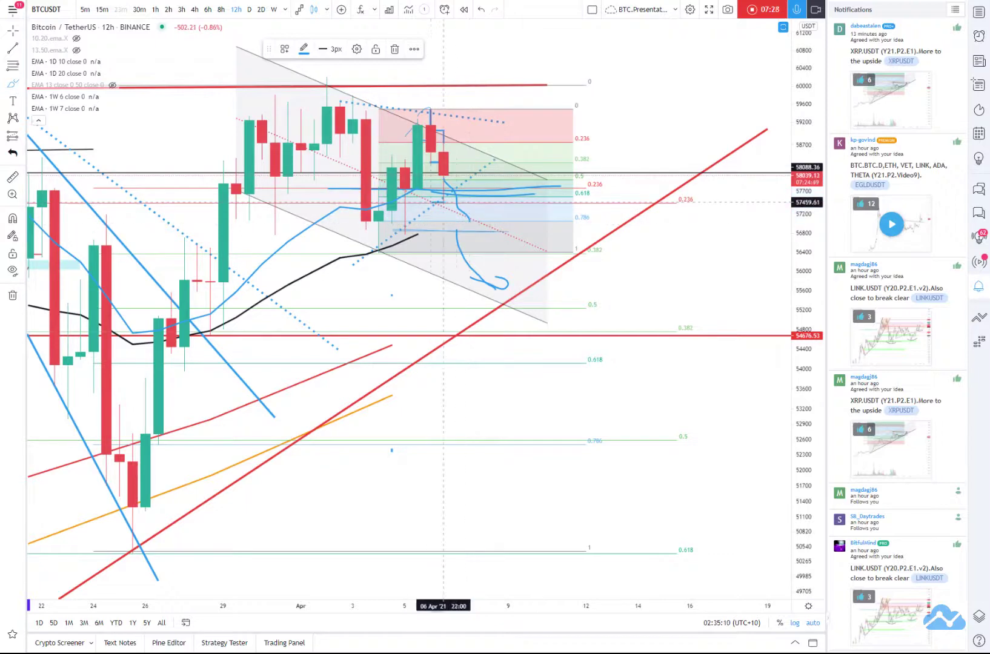
{"action": "mouse_move", "coordinate": [456, 204]}
{"action": "left_mouse_down"}
{"action": "mouse_move", "coordinate": [521, 291]}
{"action": "mouse_move", "coordinate": [532, 275]}
{"action": "mouse_move", "coordinate": [520, 294]}
{"action": "left_mouse_up"}
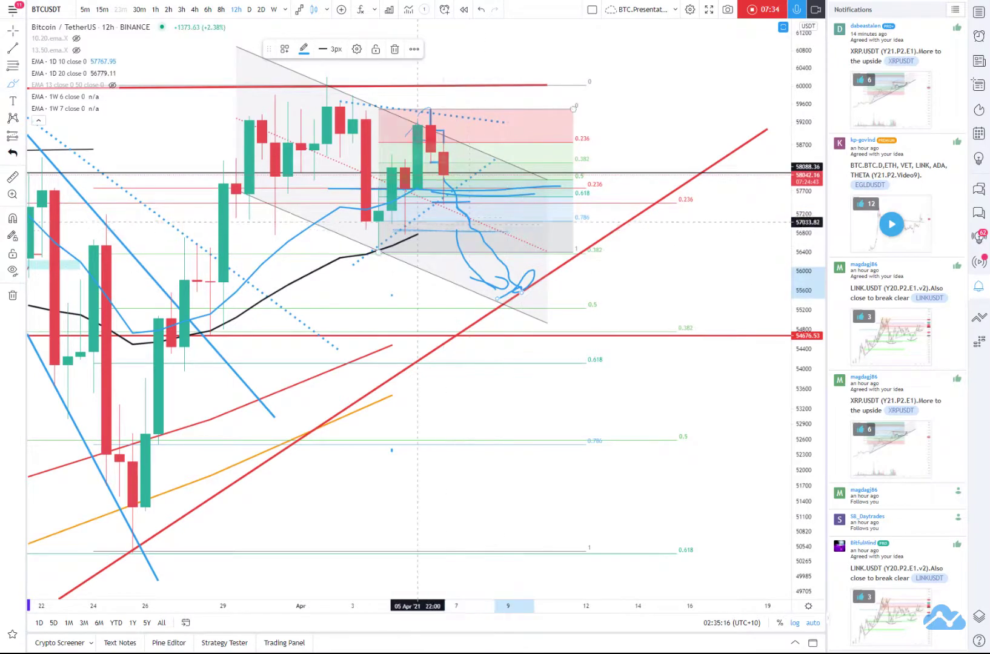
- Hide all drawings on the chart and change the layout to two side-by-side charts
{"action": "scroll", "coordinate": [418, 217], "scroll_direction": "down", "scroll_amount": 6}
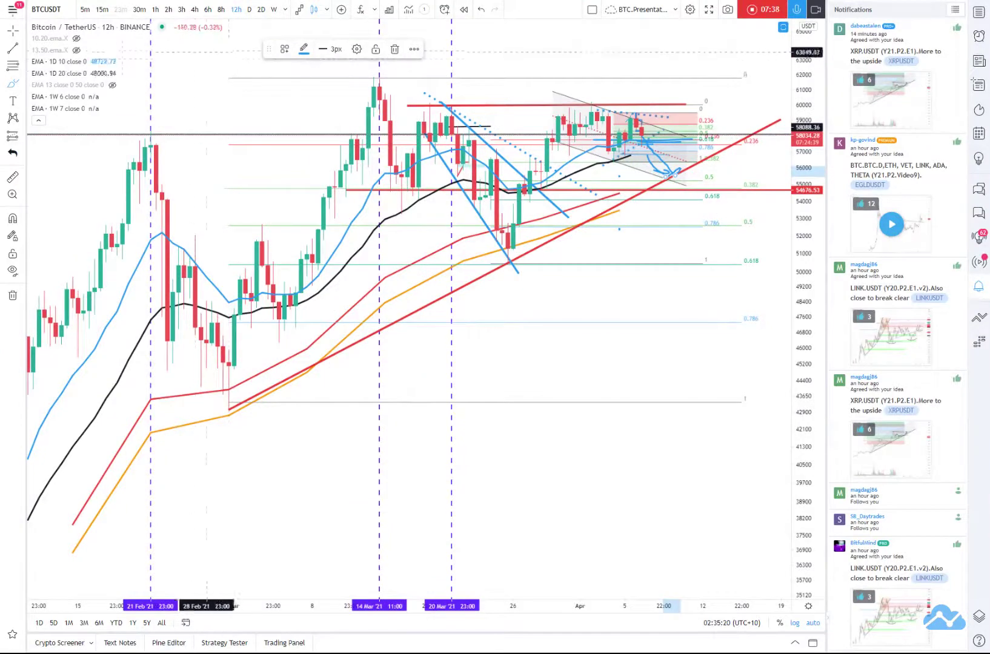
{"action": "left_click", "coordinate": [12, 271]}
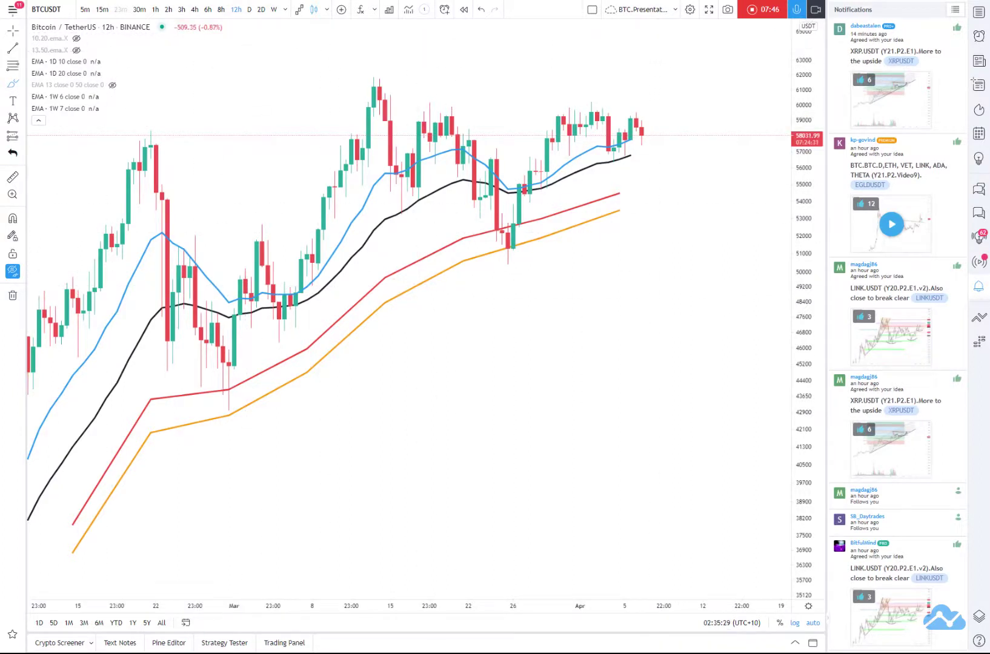
{"action": "left_click", "coordinate": [591, 10]}
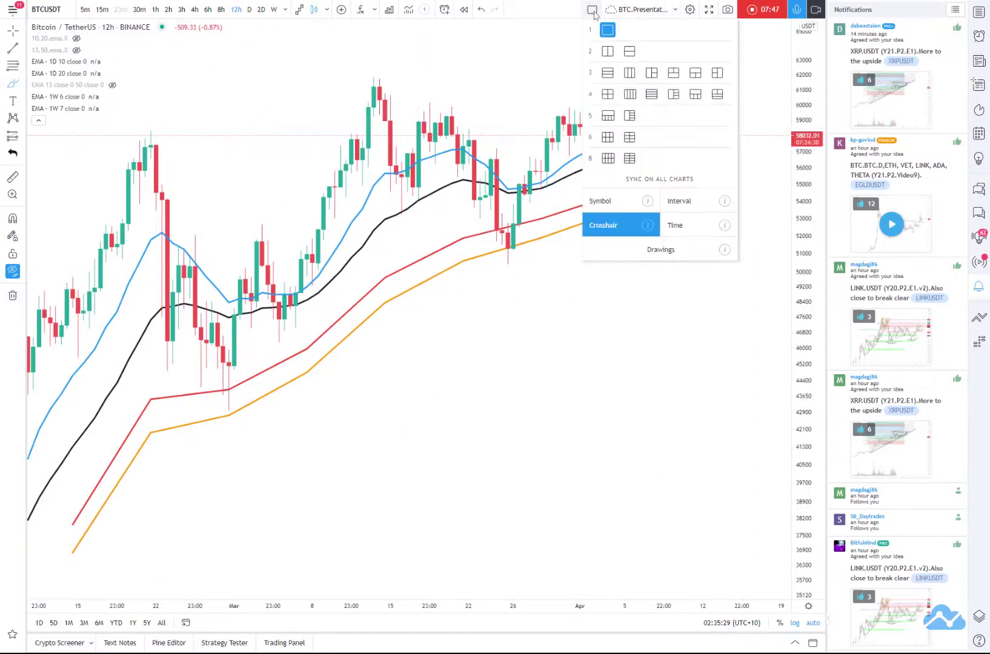
{"action": "left_click", "coordinate": [607, 52]}
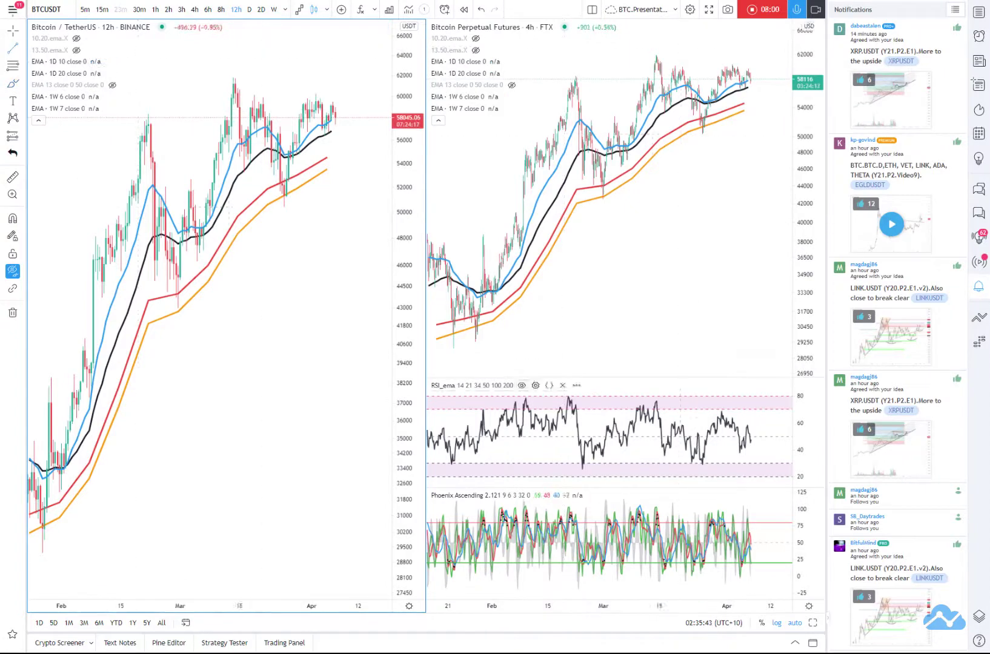
- Draw converging Trend Lines on the Bitcoin Perpetual Futures RSI, from 85.89 to 52.32 above the peaks and 25.98 to 50.52 below the lows
{"action": "left_click", "coordinate": [624, 388]}
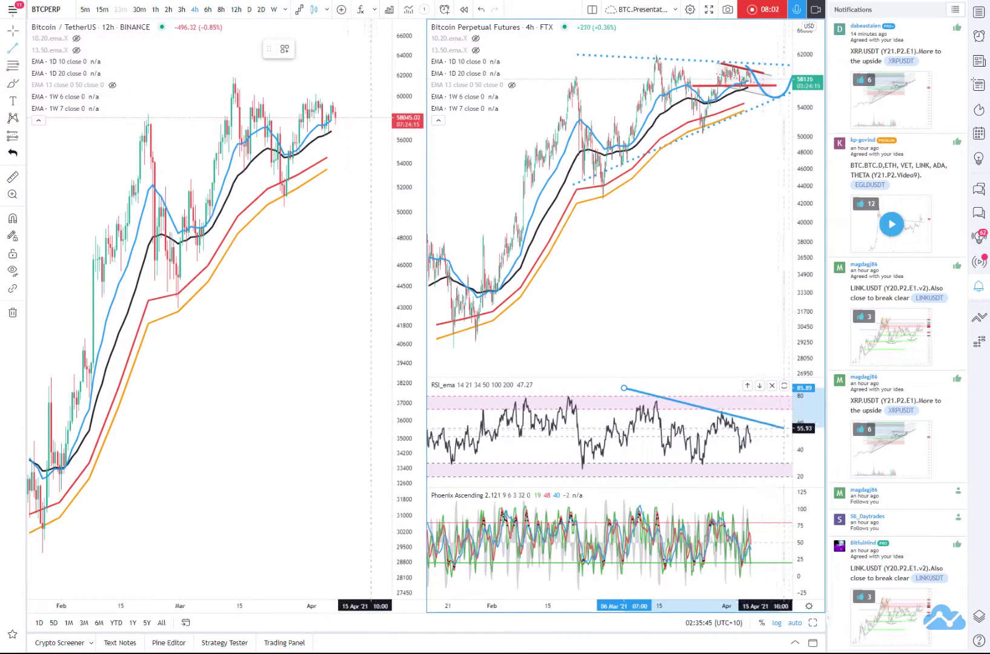
{"action": "left_click", "coordinate": [788, 432]}
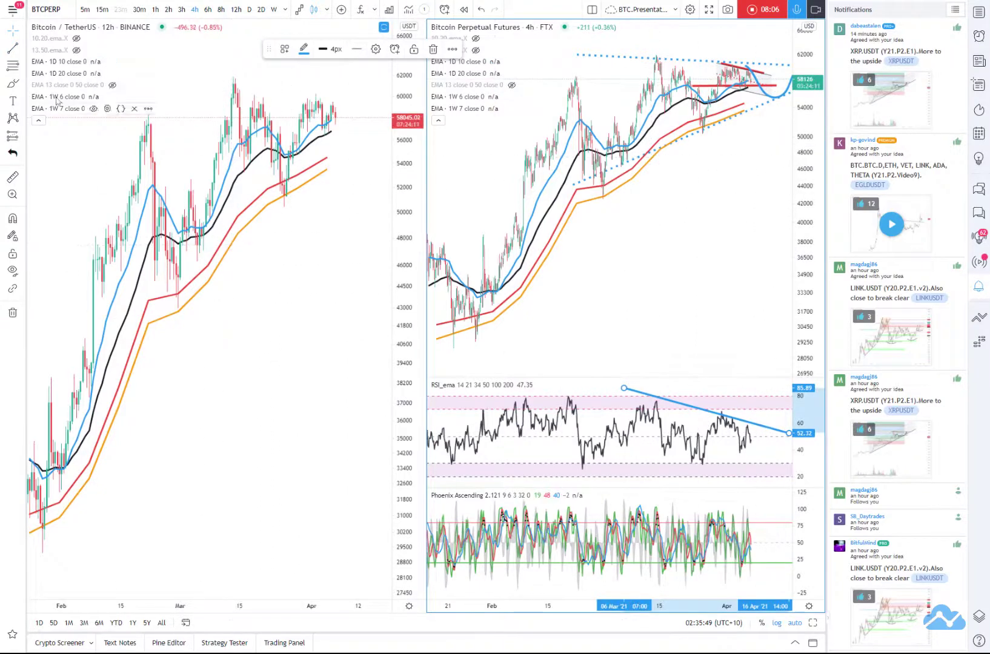
{"action": "left_click", "coordinate": [11, 48]}
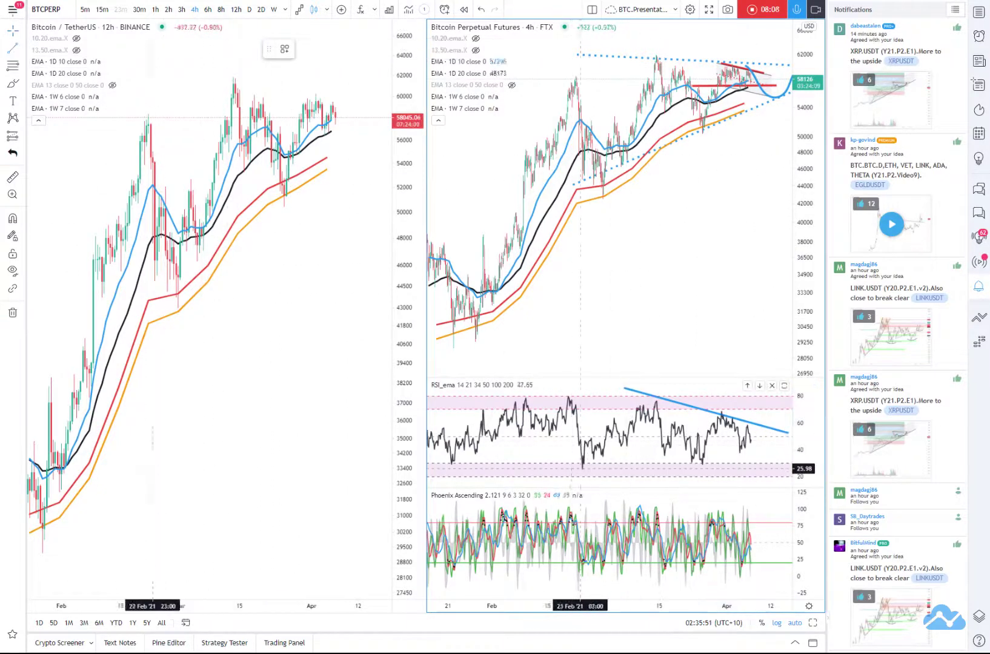
{"action": "left_click", "coordinate": [695, 468]}
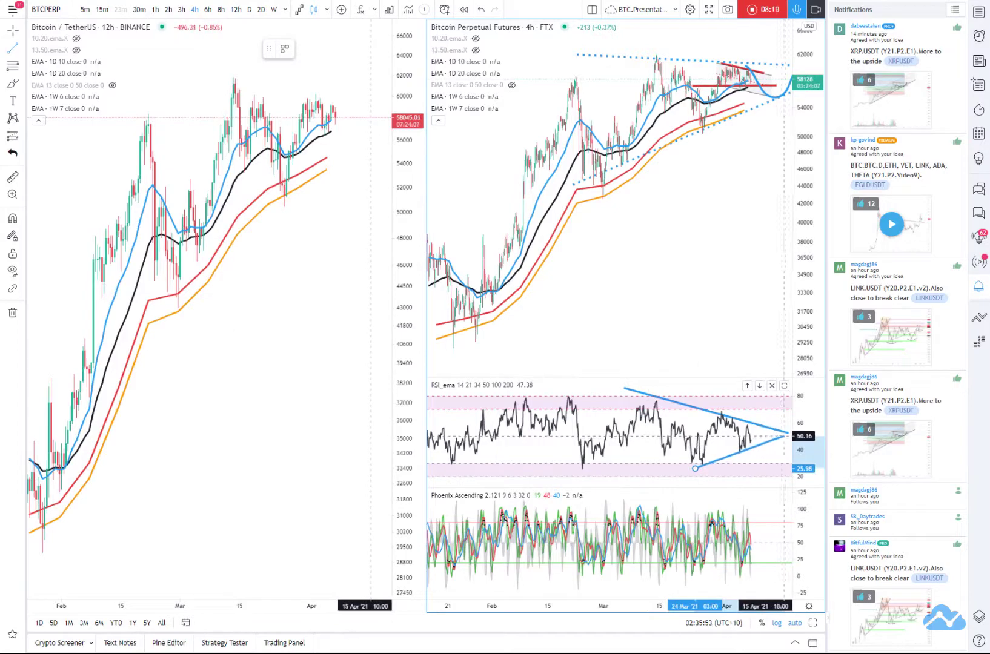
{"action": "left_click", "coordinate": [785, 435]}
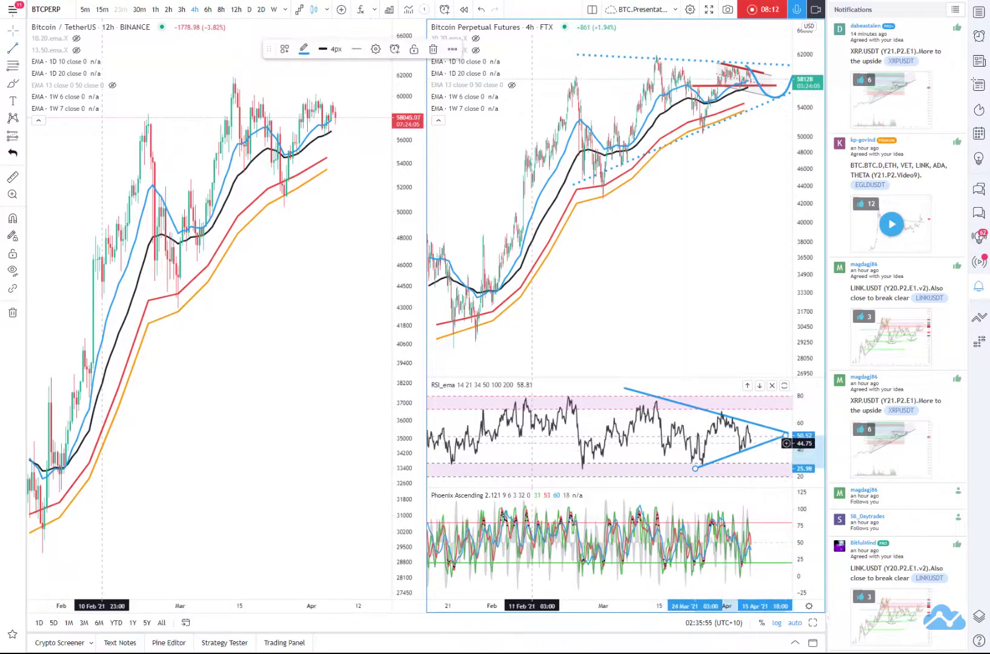
- Switch the layout to a single chart showing Bitcoin / TetherUS on the 12-hour timeframe
{"action": "scroll", "coordinate": [339, 152], "scroll_direction": "up", "scroll_amount": 2}
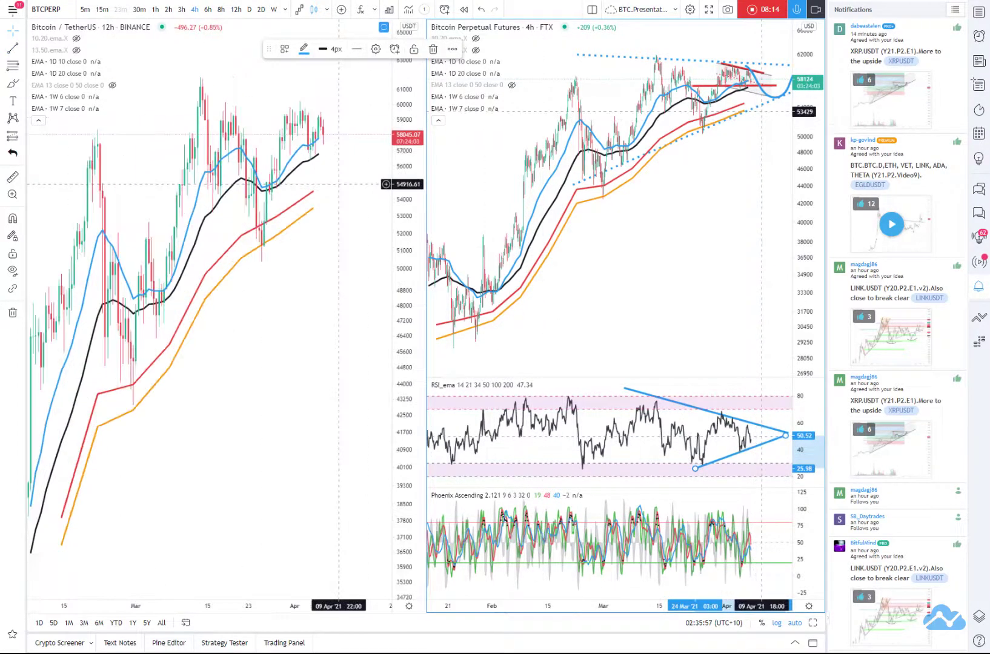
{"action": "left_click", "coordinate": [596, 10]}
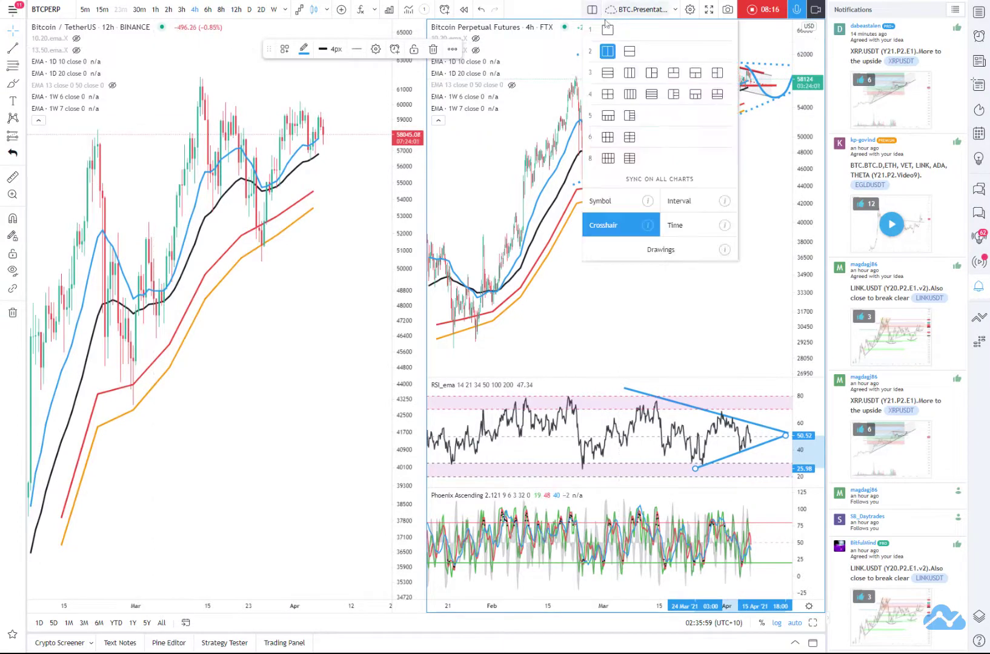
{"action": "left_click", "coordinate": [607, 31]}
{"action": "scroll", "coordinate": [604, 115], "scroll_direction": "down", "scroll_amount": 3}
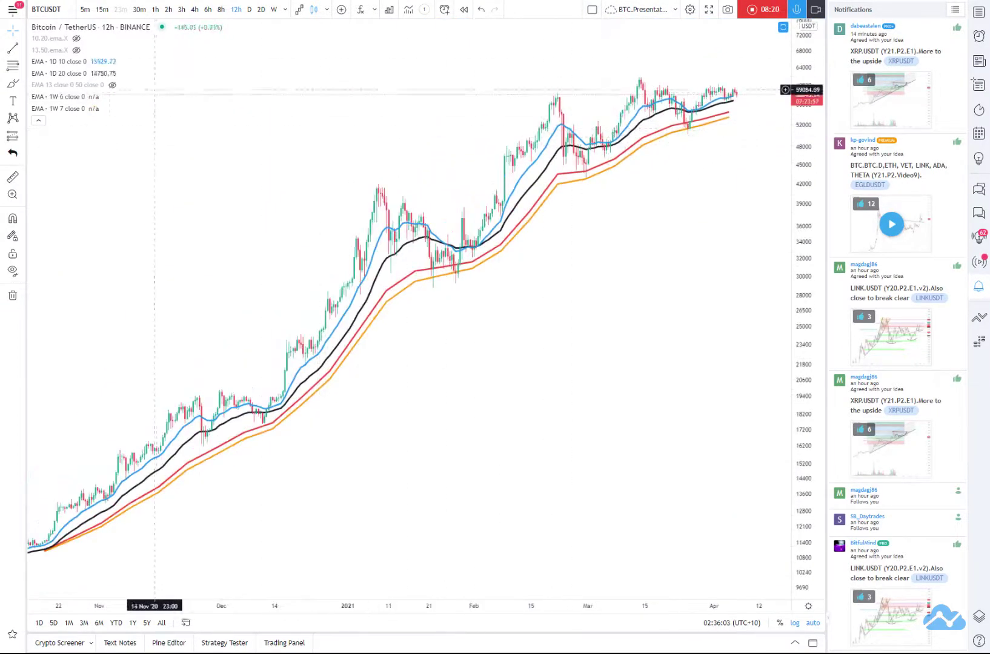
- Draw a nearly horizontal resistance Trend Line across the March and April highs, from about 59,398 on 14 March to 59,820 in mid-April
{"action": "left_click", "coordinate": [23, 49]}
{"action": "left_click", "coordinate": [43, 47]}
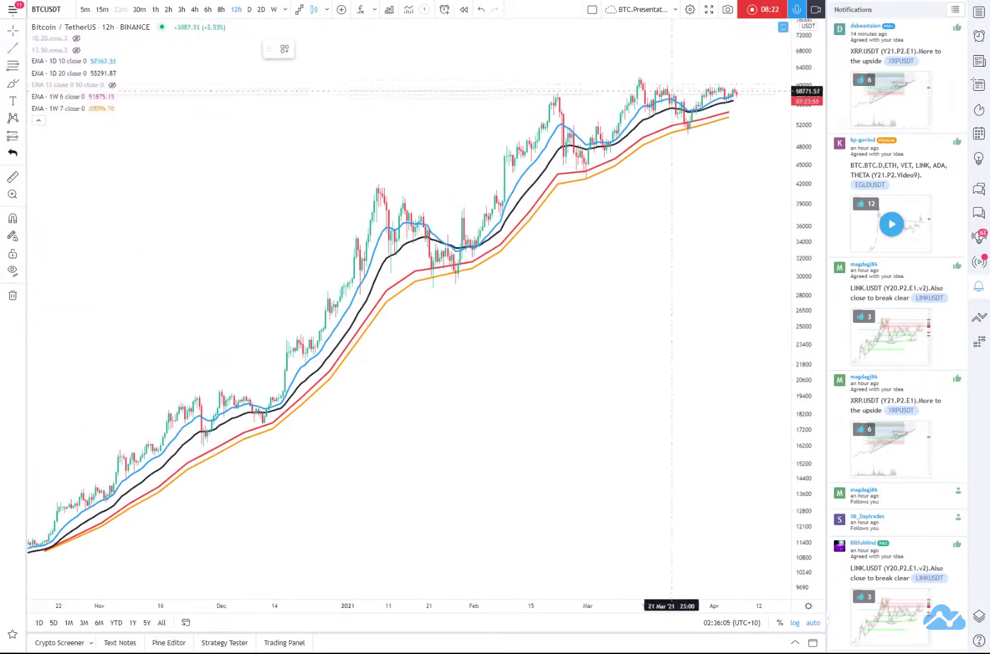
{"action": "left_click", "coordinate": [641, 88]}
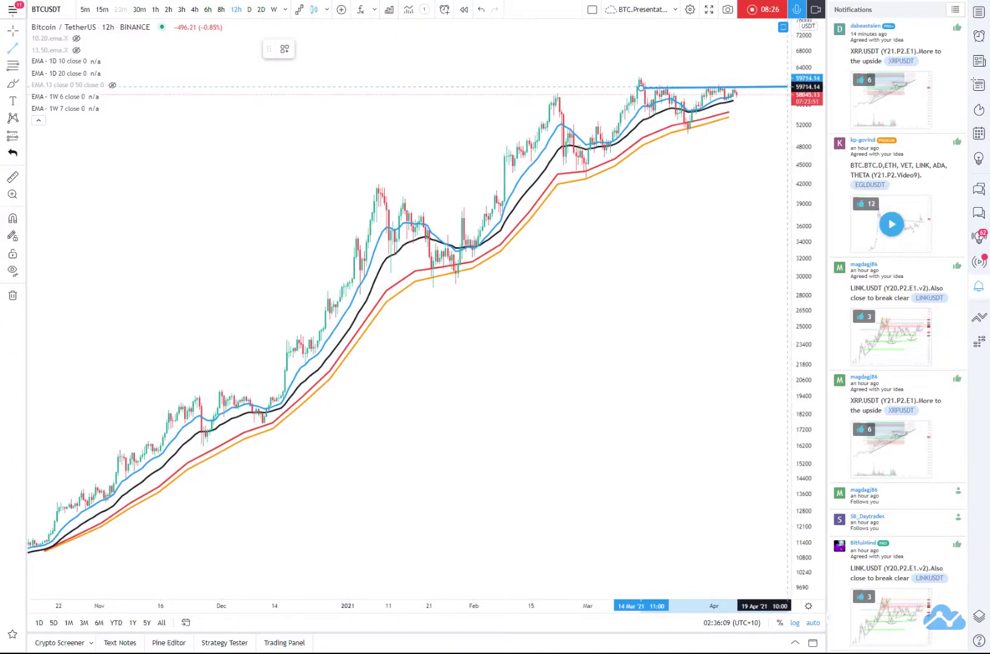
{"action": "left_click", "coordinate": [789, 87]}
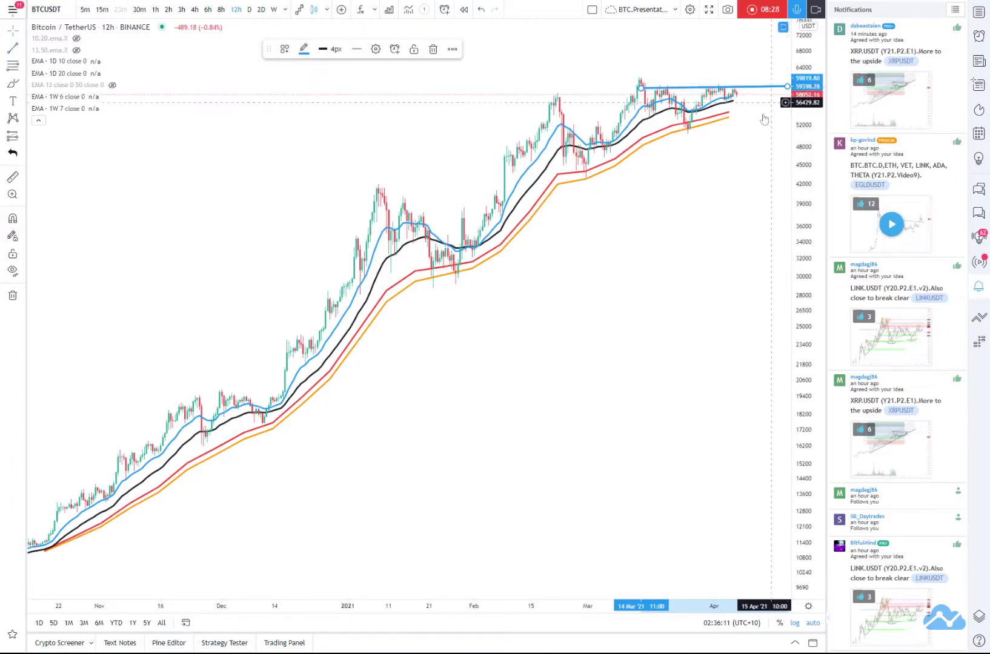
- Draw two rising support Trend Lines under the March lows, from 44,664 to 59,651 and from 46,629 to 60,378
{"action": "scroll", "coordinate": [728, 195], "scroll_direction": "up", "scroll_amount": 3}
{"action": "left_click_drag", "start_coordinate": [729, 194], "coordinate": [634, 201]}
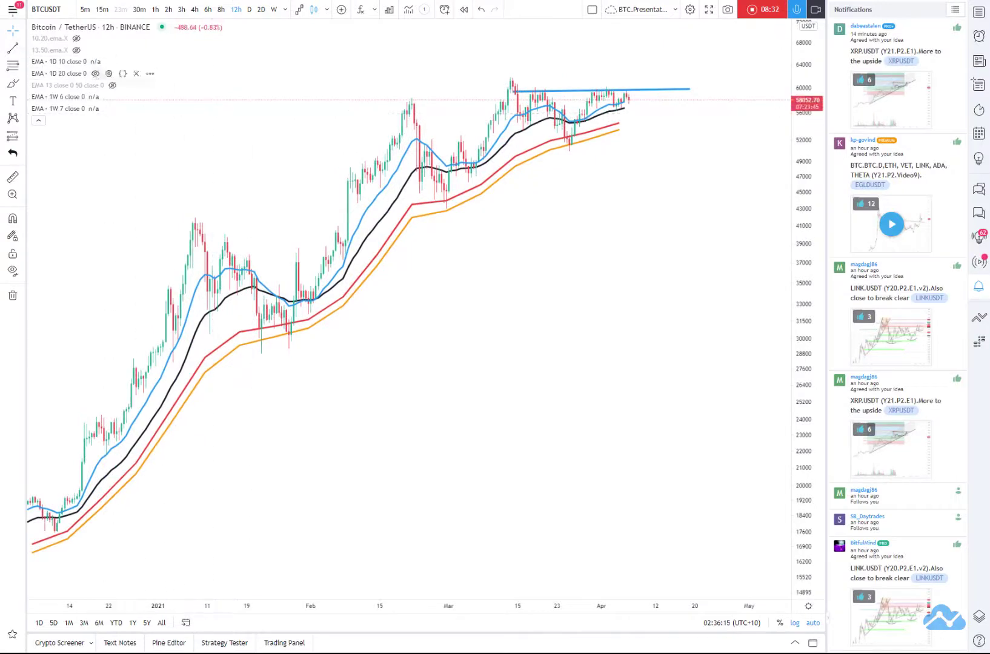
{"action": "left_click", "coordinate": [13, 48]}
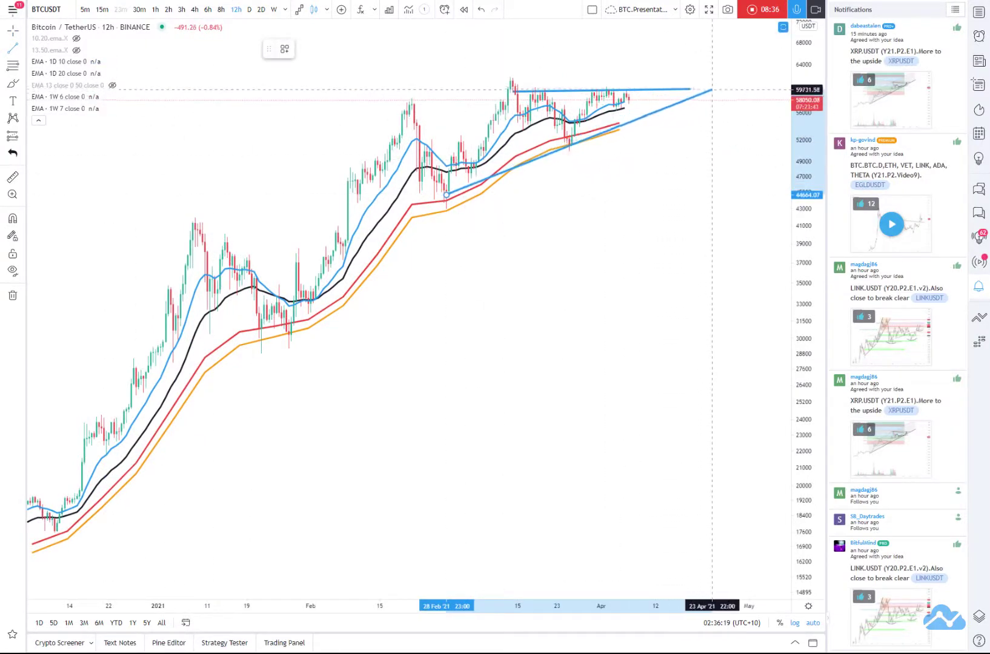
{"action": "left_click", "coordinate": [732, 91]}
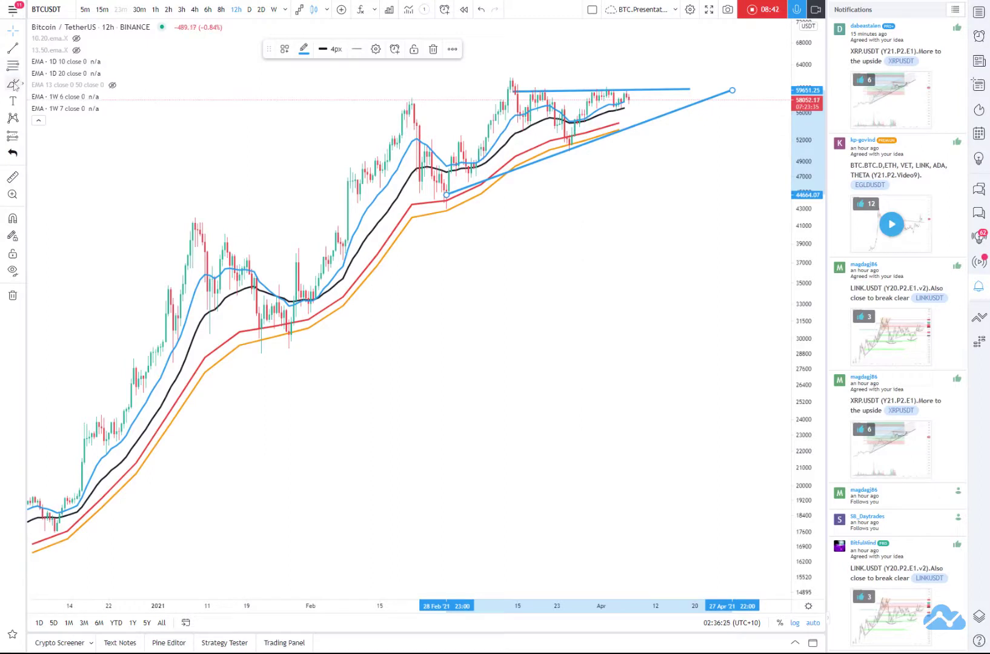
{"action": "left_click", "coordinate": [12, 50]}
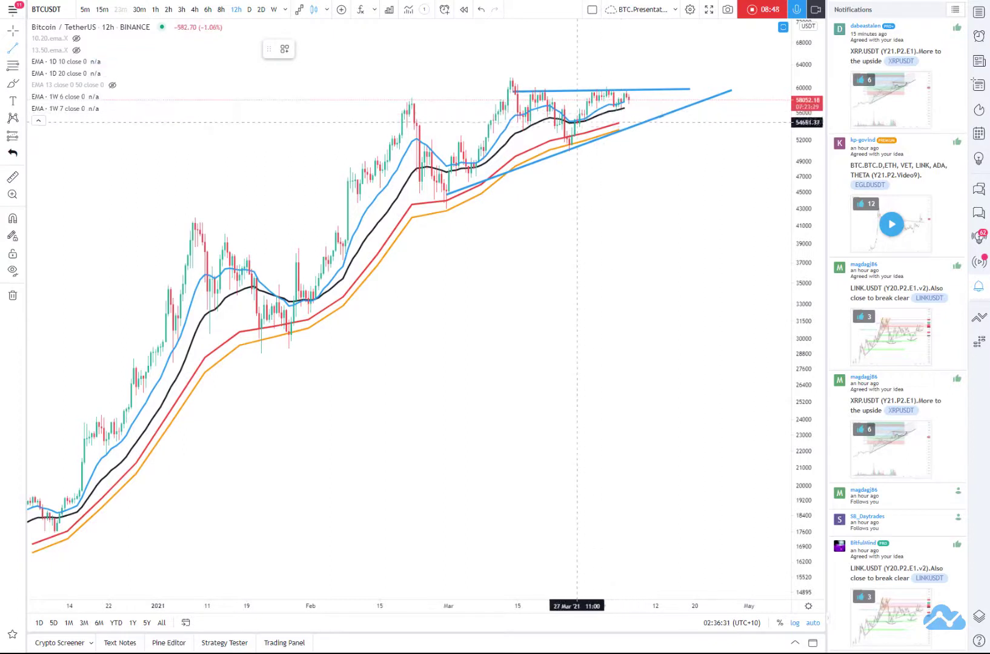
{"action": "left_click", "coordinate": [453, 179]}
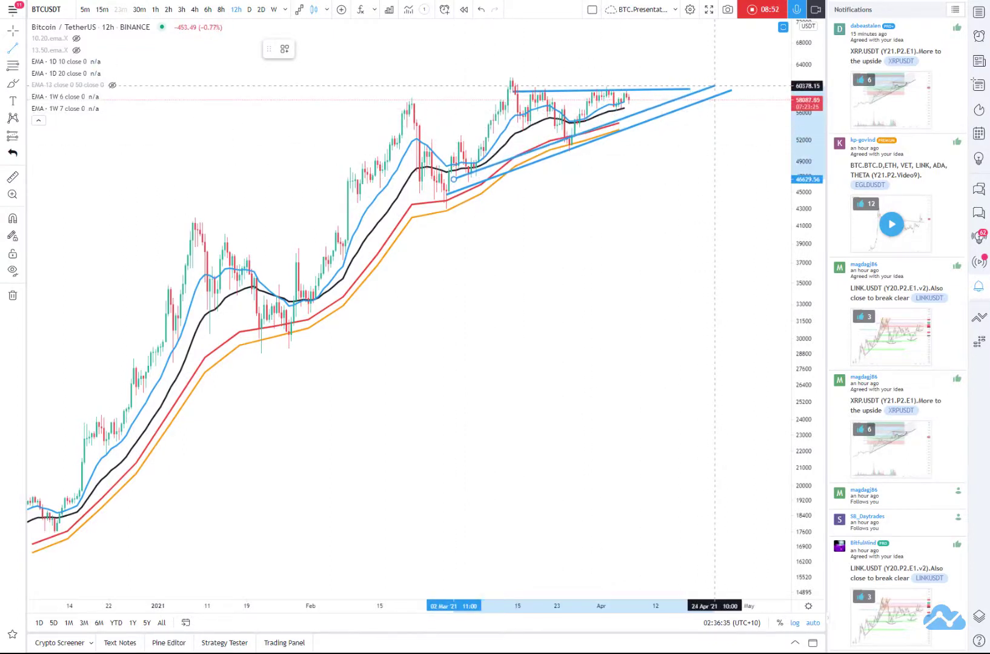
{"action": "left_click", "coordinate": [715, 85]}
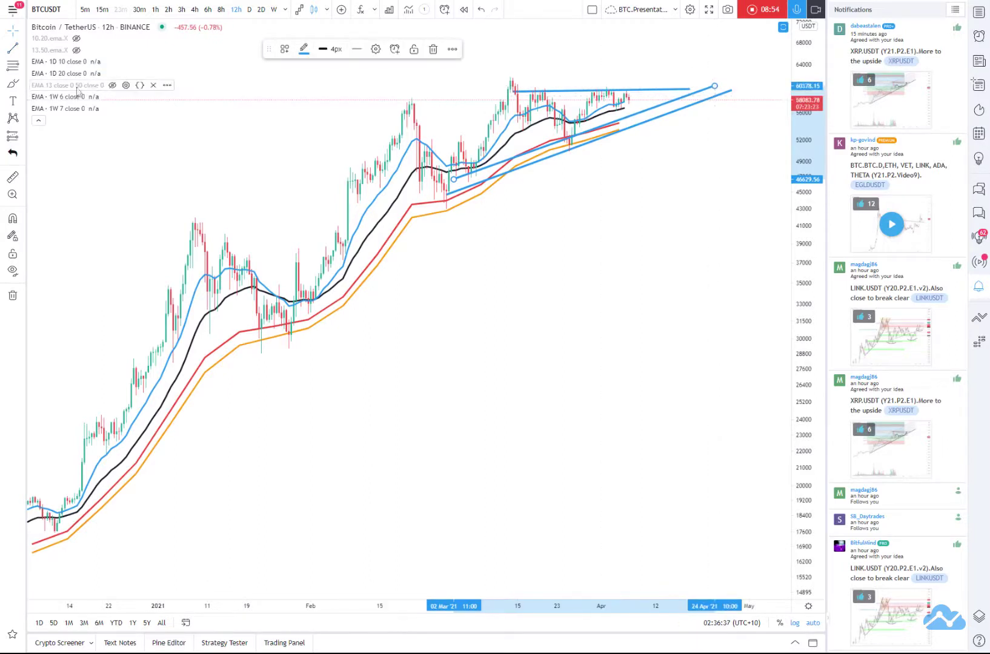
- Brush the price swings since the February peak and a projected path dipping to the upper support line, then rebounding to resistance at about 59,570
{"action": "left_click", "coordinate": [14, 87]}
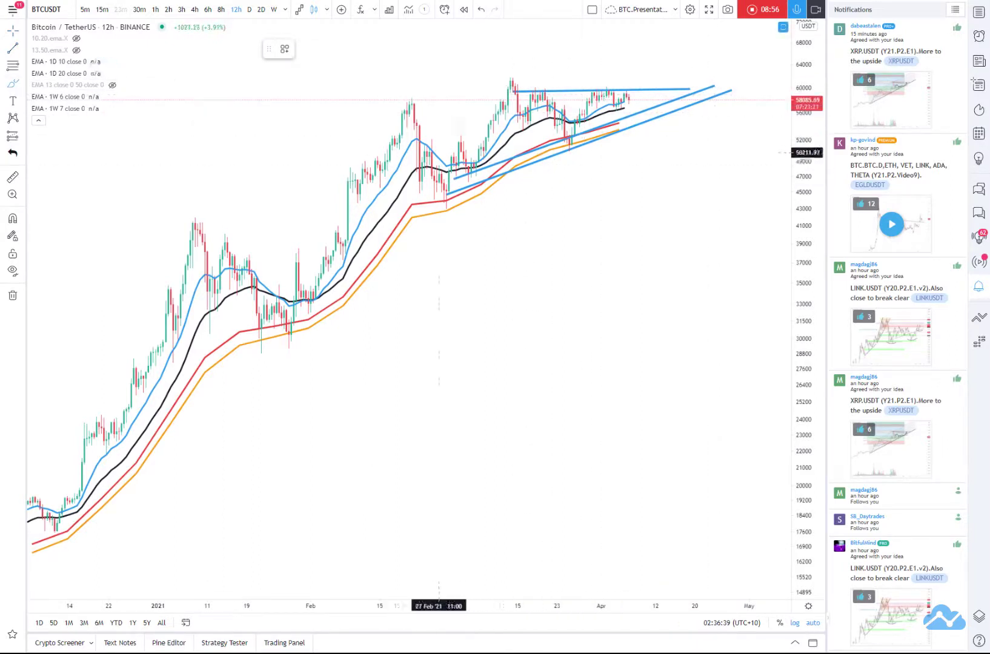
{"action": "mouse_move", "coordinate": [416, 100]}
{"action": "left_mouse_down"}
{"action": "mouse_move", "coordinate": [449, 196]}
{"action": "mouse_move", "coordinate": [515, 88]}
{"action": "mouse_move", "coordinate": [570, 142]}
{"action": "mouse_move", "coordinate": [603, 89]}
{"action": "mouse_move", "coordinate": [633, 120]}
{"action": "left_mouse_up"}
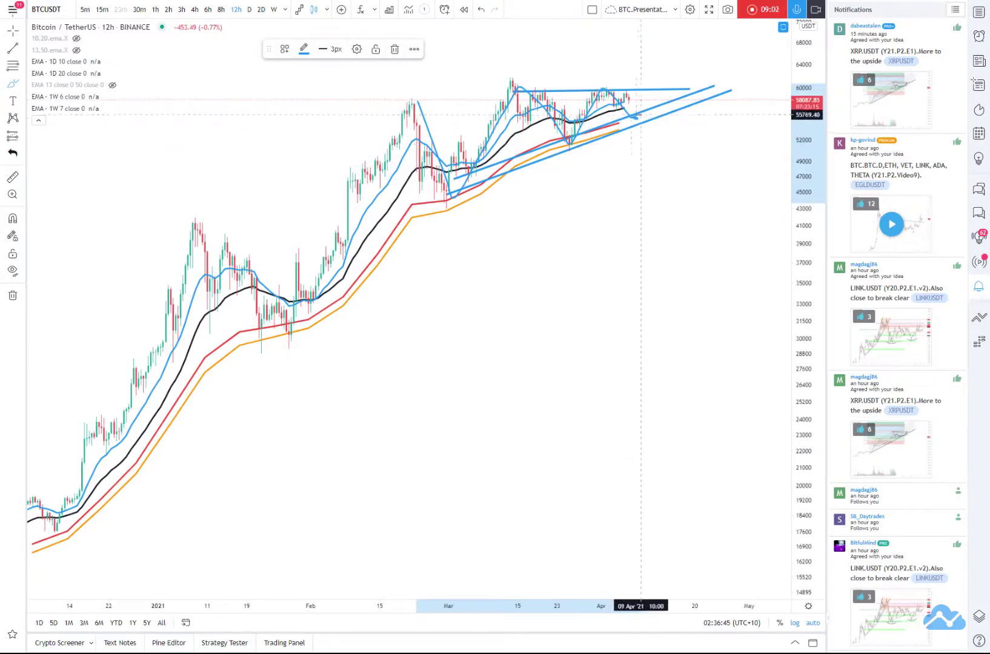
{"action": "left_click_drag", "start_coordinate": [634, 99], "coordinate": [636, 110]}
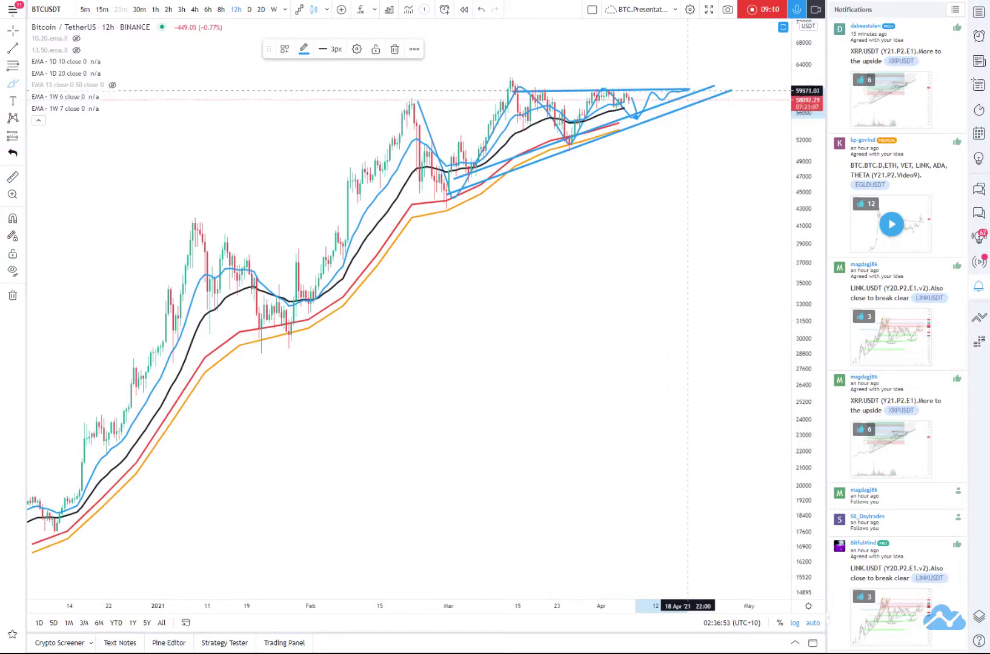
- Brush an upward breakout path from the resistance line to above 64,000 and a breakdown path from the support lines to about 52,500
{"action": "left_click_drag", "start_coordinate": [688, 90], "coordinate": [704, 57]}
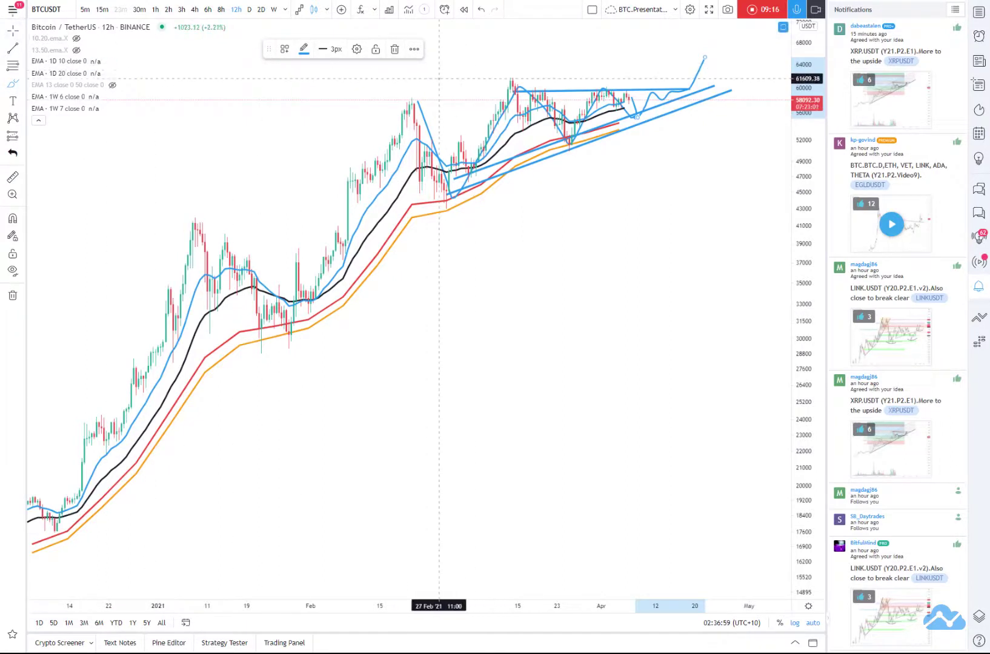
{"action": "left_click_drag", "start_coordinate": [440, 79], "coordinate": [638, 80]}
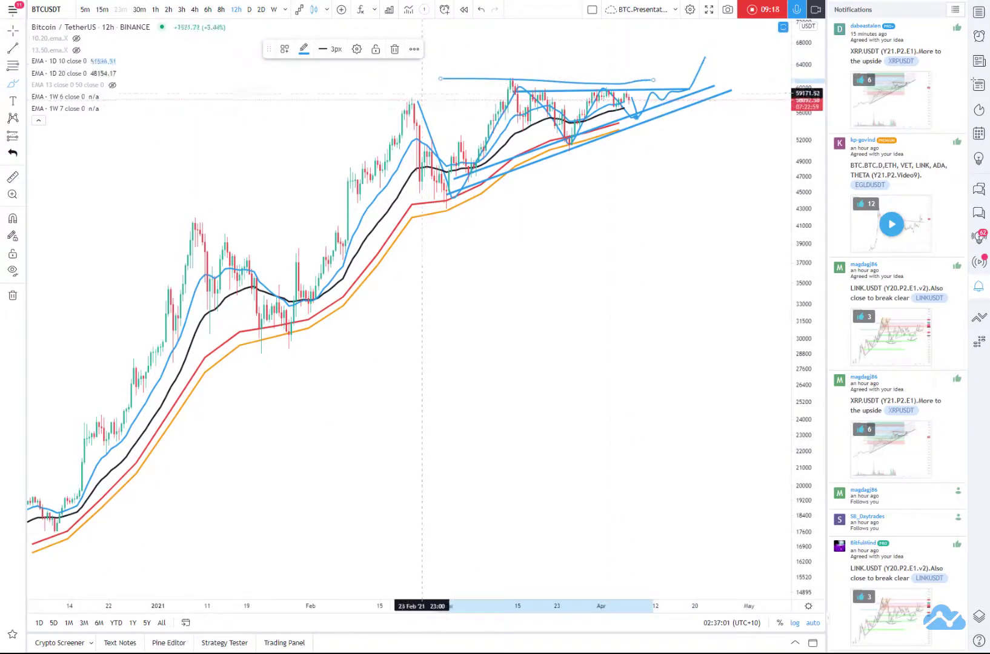
{"action": "key", "text": "Delete"}
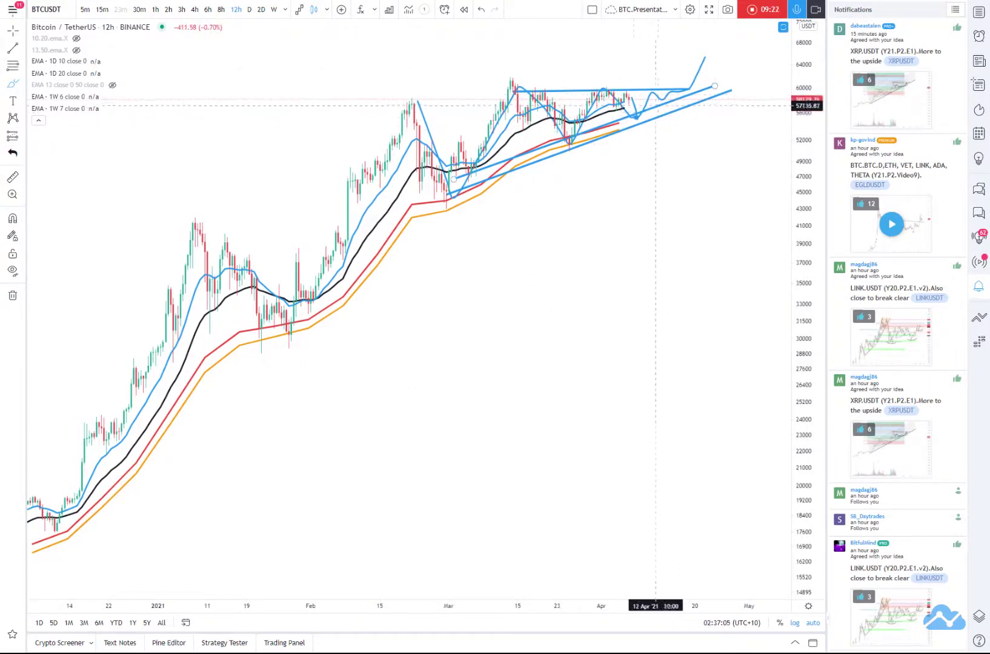
{"action": "left_click_drag", "start_coordinate": [684, 100], "coordinate": [712, 137]}
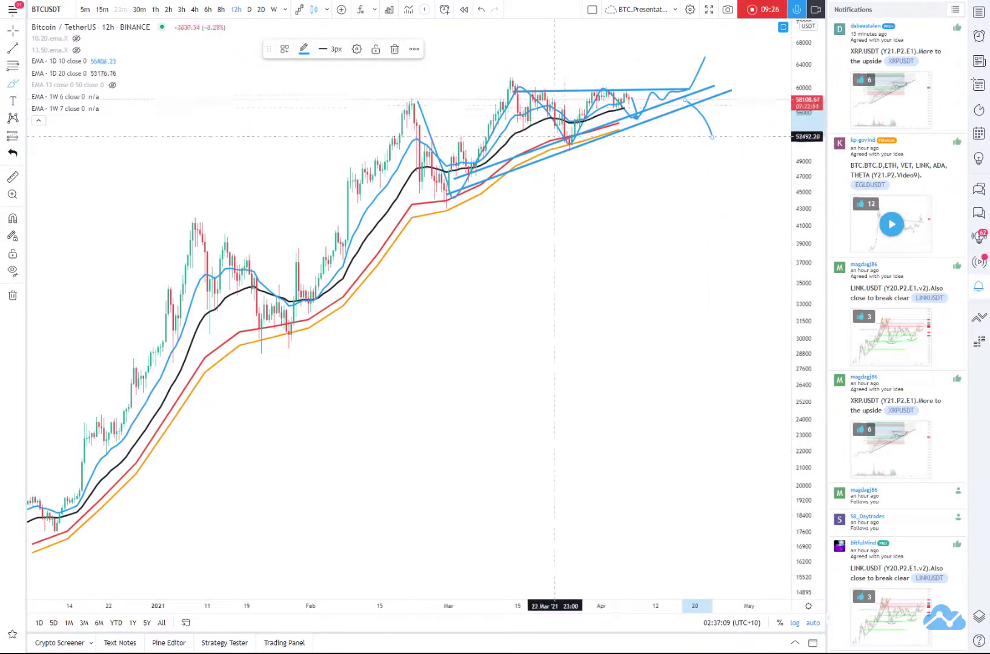
- Brush converging lines around the May to July 2020 consolidation and a nearly horizontal level at about 9,900 from January to November 2020
{"action": "scroll", "coordinate": [545, 200], "scroll_direction": "down", "scroll_amount": 5}
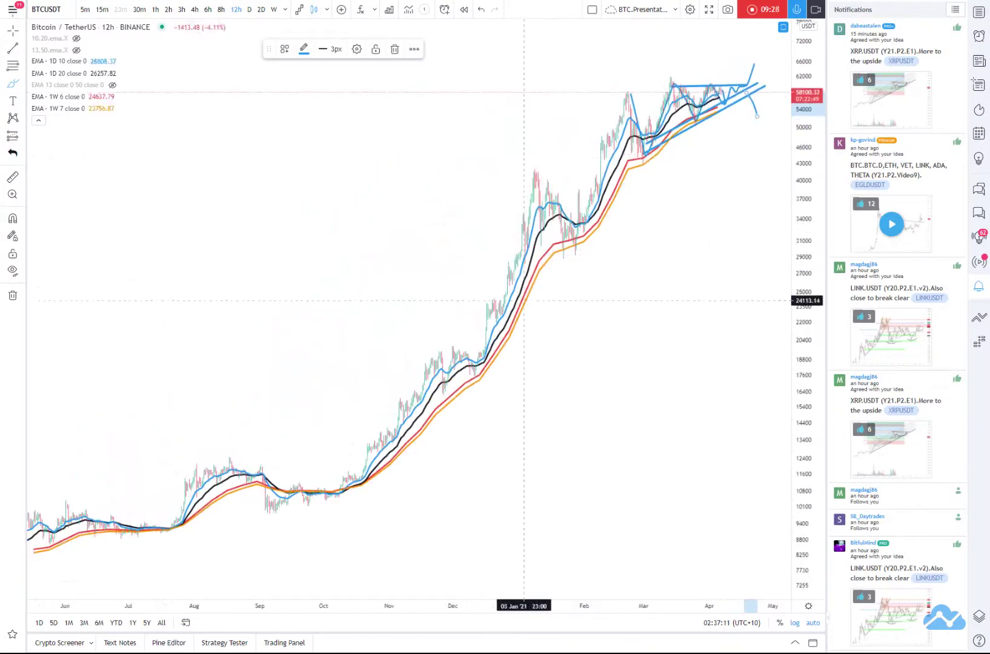
{"action": "scroll", "coordinate": [481, 263], "scroll_direction": "down", "scroll_amount": 2}
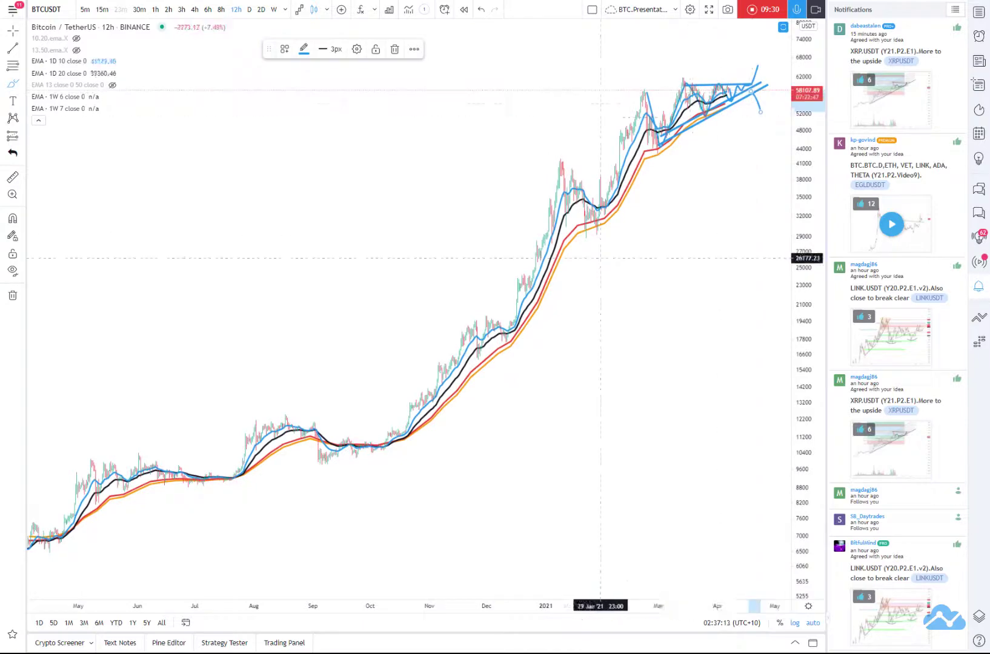
{"action": "scroll", "coordinate": [484, 339], "scroll_direction": "down", "scroll_amount": 3}
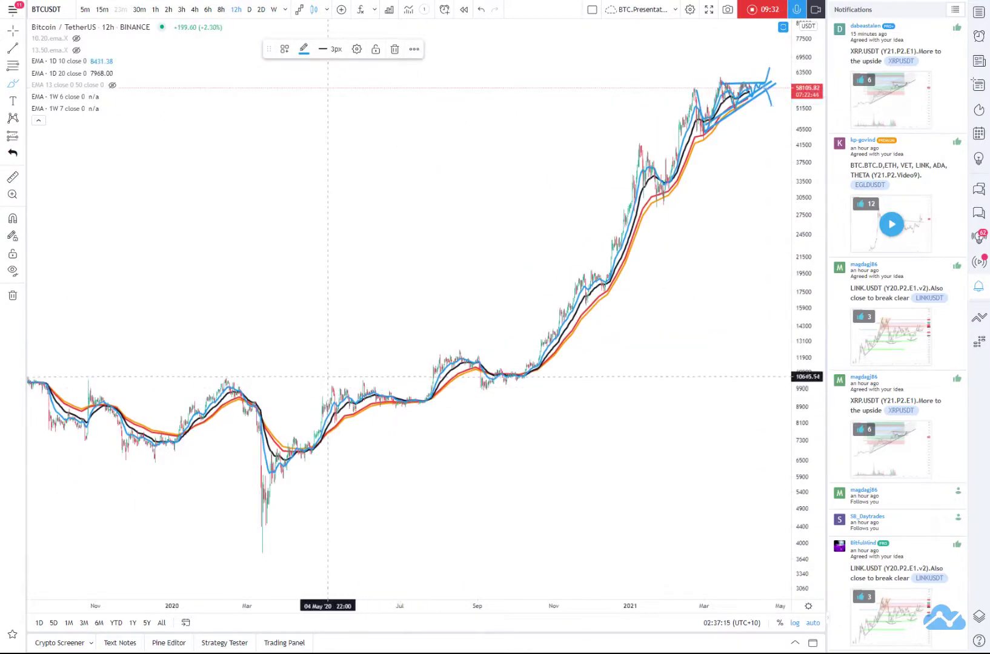
{"action": "left_click_drag", "start_coordinate": [331, 377], "coordinate": [343, 418]}
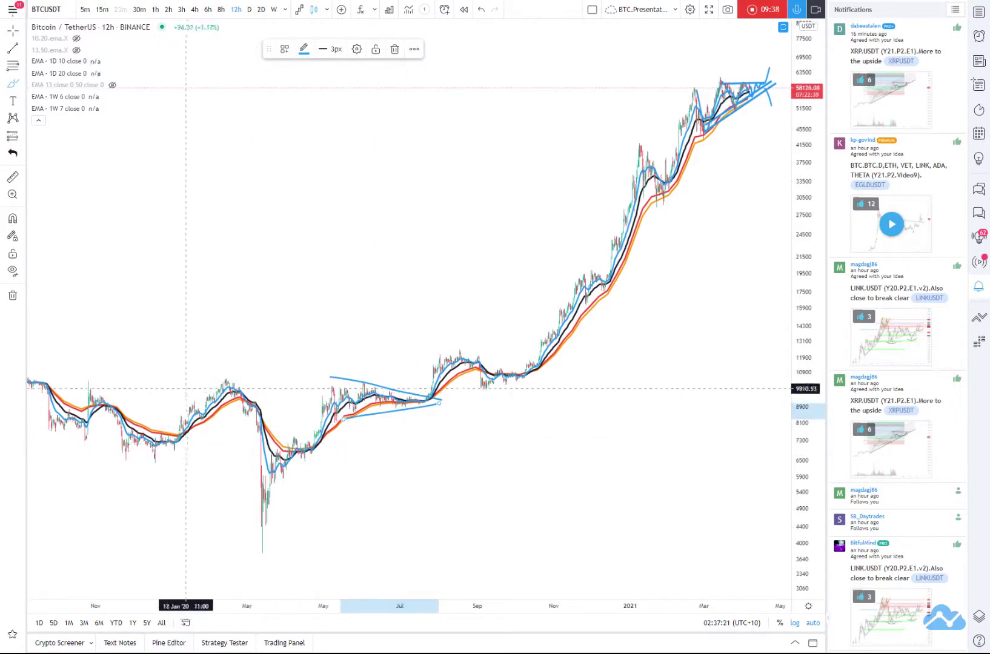
{"action": "left_click_drag", "start_coordinate": [185, 388], "coordinate": [573, 382]}
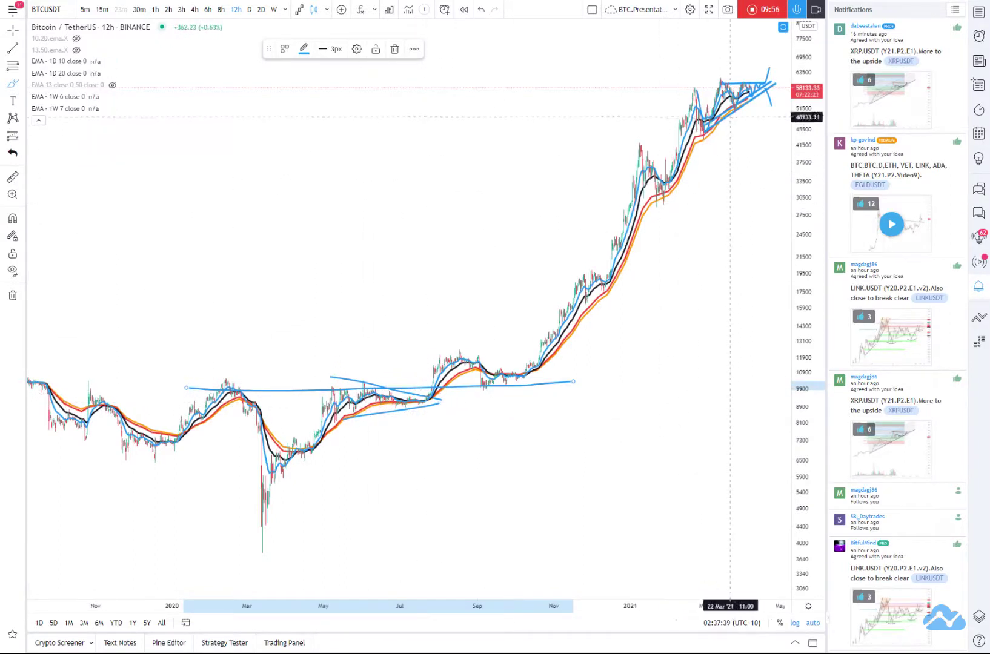
- Brush a short rising support stroke beneath the late January 2021 lows near 30,000
{"action": "scroll", "coordinate": [767, 91], "scroll_direction": "up", "scroll_amount": 3}
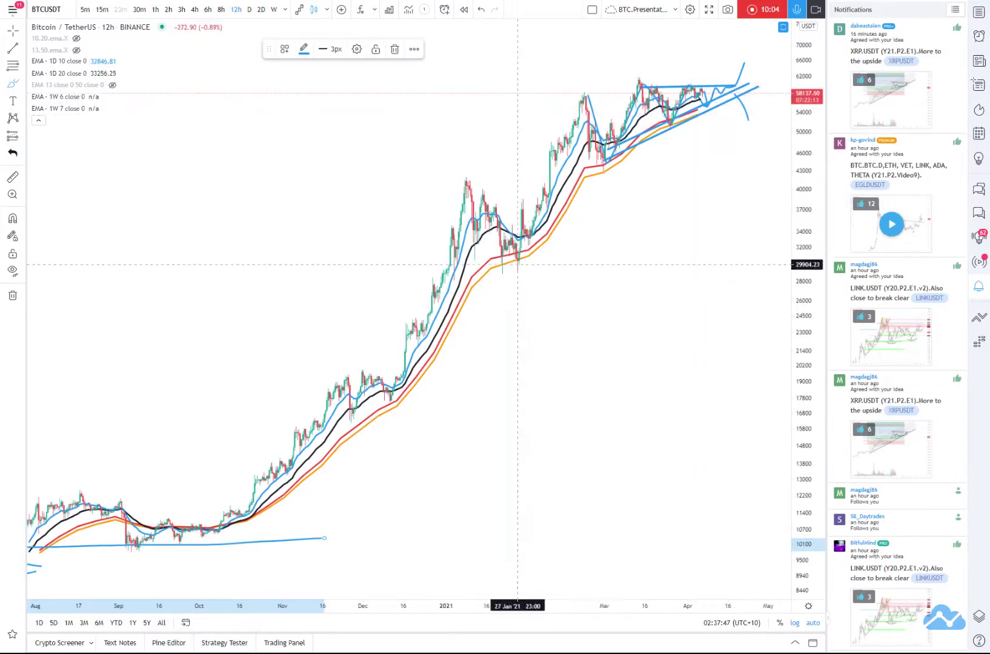
{"action": "left_click_drag", "start_coordinate": [495, 272], "coordinate": [531, 259]}
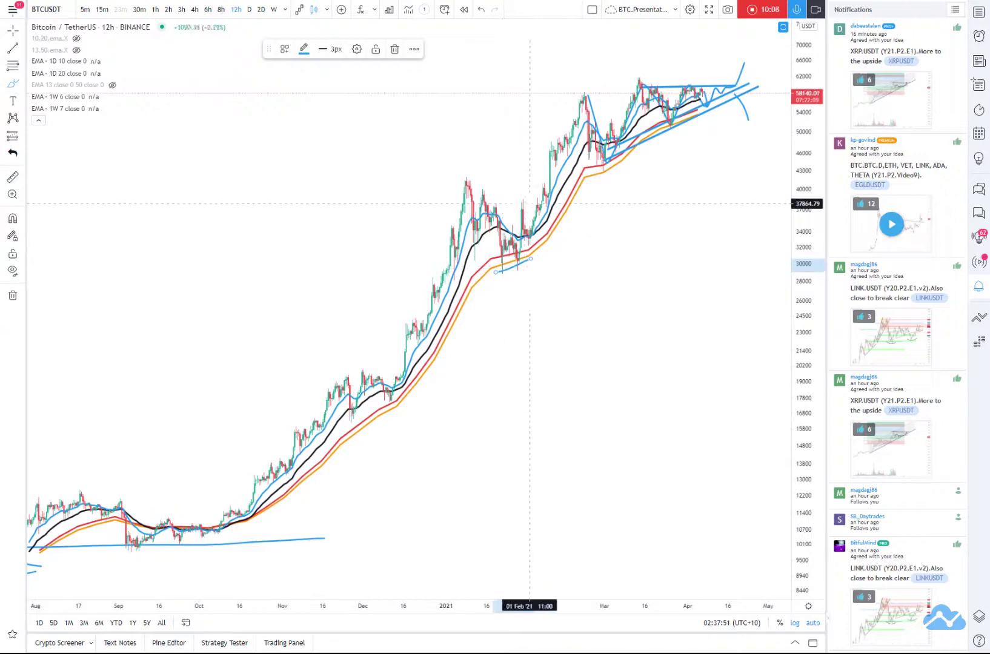
{"action": "scroll", "coordinate": [530, 259], "scroll_direction": "down", "scroll_amount": 4}
{"action": "scroll", "coordinate": [618, 249], "scroll_direction": "up", "scroll_amount": 8}
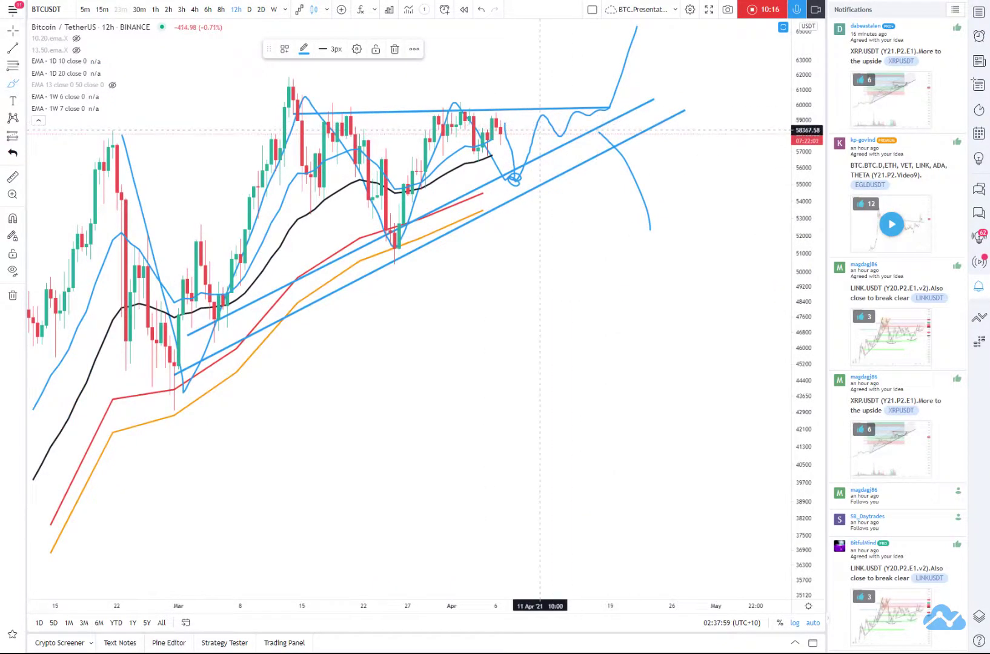
- Brush a zigzag inside the summer 2020 wedge and narrowing outlines around the September to October 2020 and April 2021 consolidations
{"action": "scroll", "coordinate": [514, 137], "scroll_direction": "down", "scroll_amount": 8}
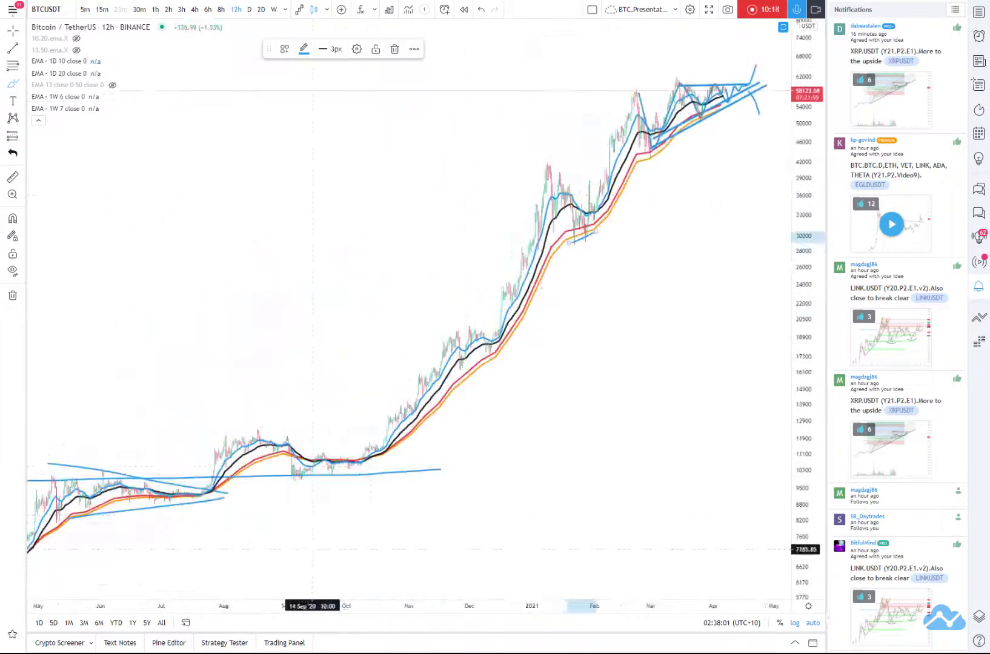
{"action": "mouse_move", "coordinate": [121, 488]}
{"action": "left_mouse_down"}
{"action": "mouse_move", "coordinate": [134, 506]}
{"action": "mouse_move", "coordinate": [152, 489]}
{"action": "mouse_move", "coordinate": [179, 499]}
{"action": "mouse_move", "coordinate": [106, 500]}
{"action": "mouse_move", "coordinate": [181, 498]}
{"action": "left_mouse_up"}
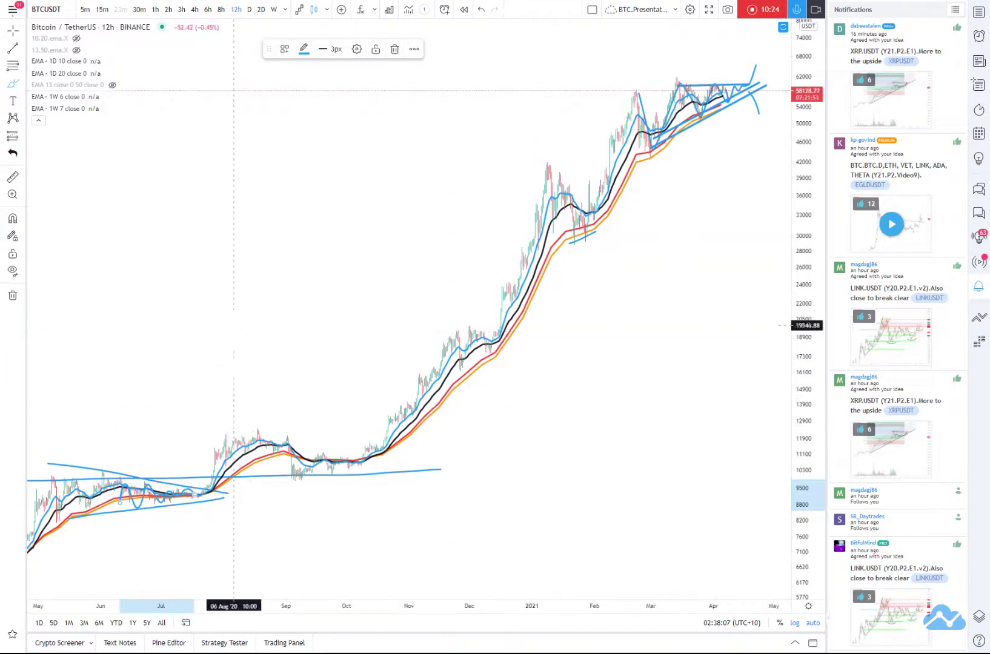
{"action": "mouse_move", "coordinate": [327, 464]}
{"action": "left_mouse_down"}
{"action": "mouse_move", "coordinate": [291, 453]}
{"action": "mouse_move", "coordinate": [375, 455]}
{"action": "mouse_move", "coordinate": [283, 478]}
{"action": "left_mouse_up"}
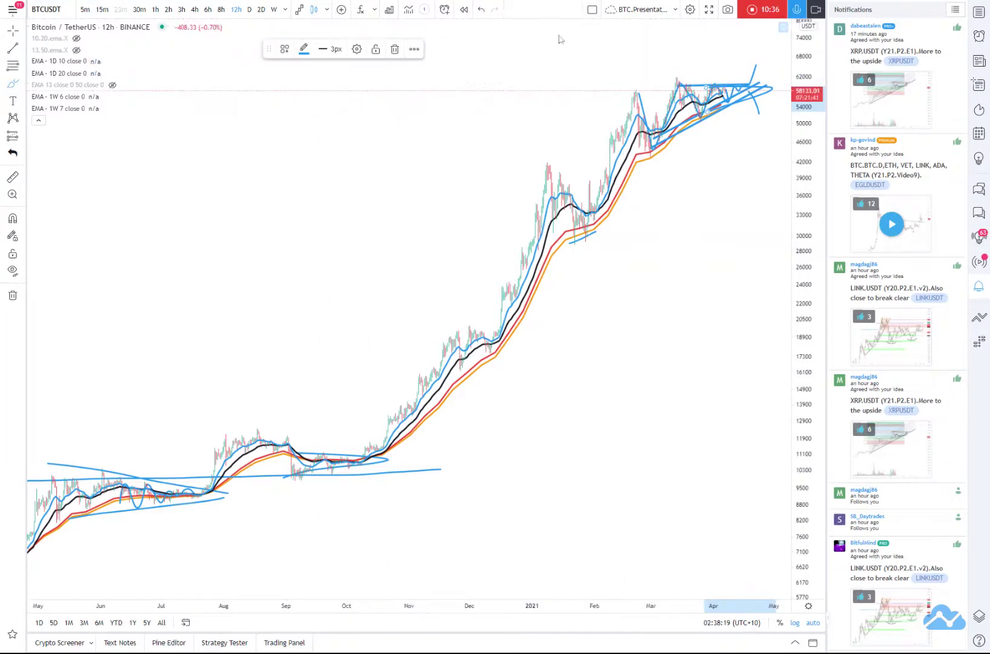
{"action": "left_click", "coordinate": [18, 30]}
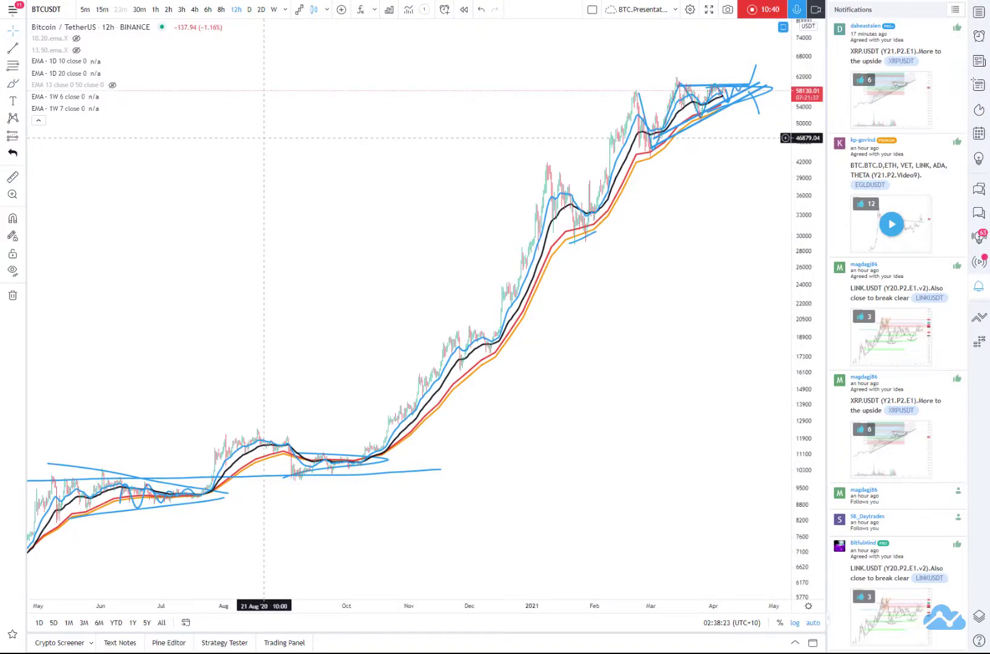
- Switch the chart to the BTC.D market cap dominance symbol and show its history back to late 2019
{"action": "type", "text": "BT"}
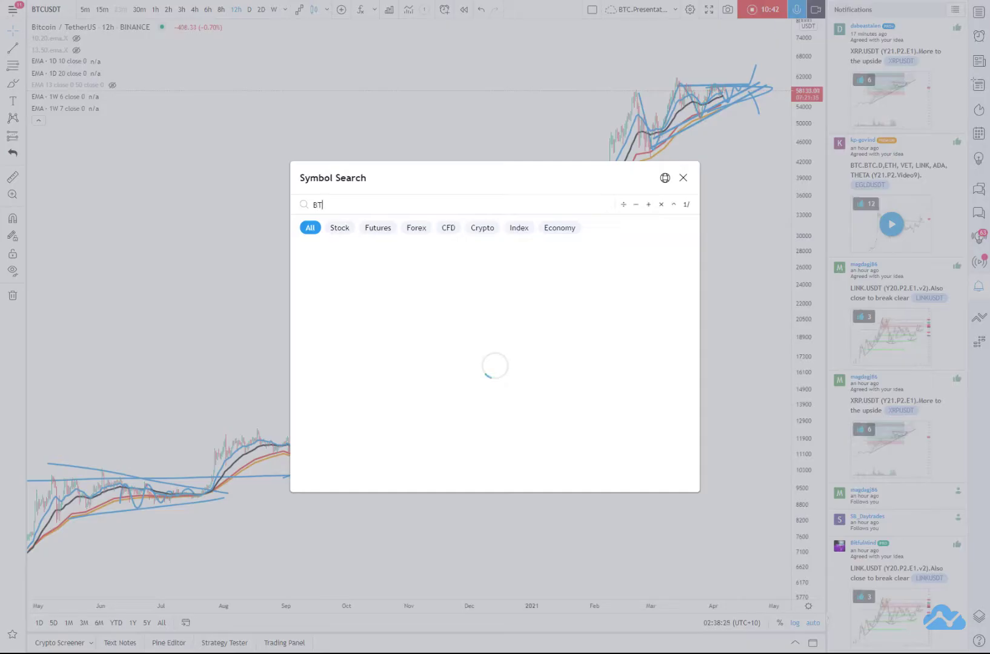
{"action": "type", "text": "C.D"}
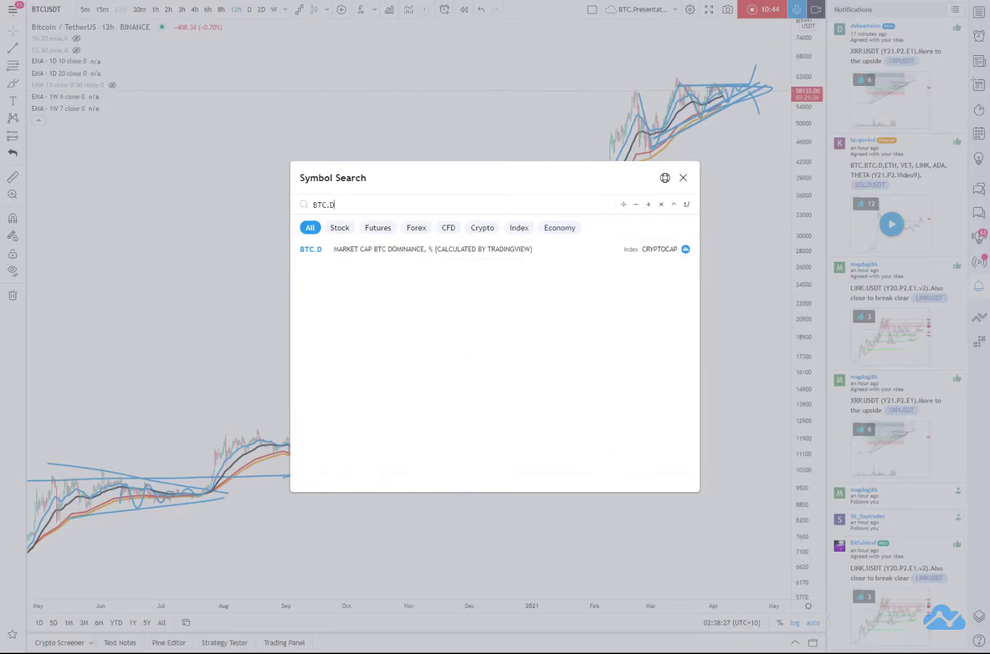
{"action": "key", "text": "Return"}
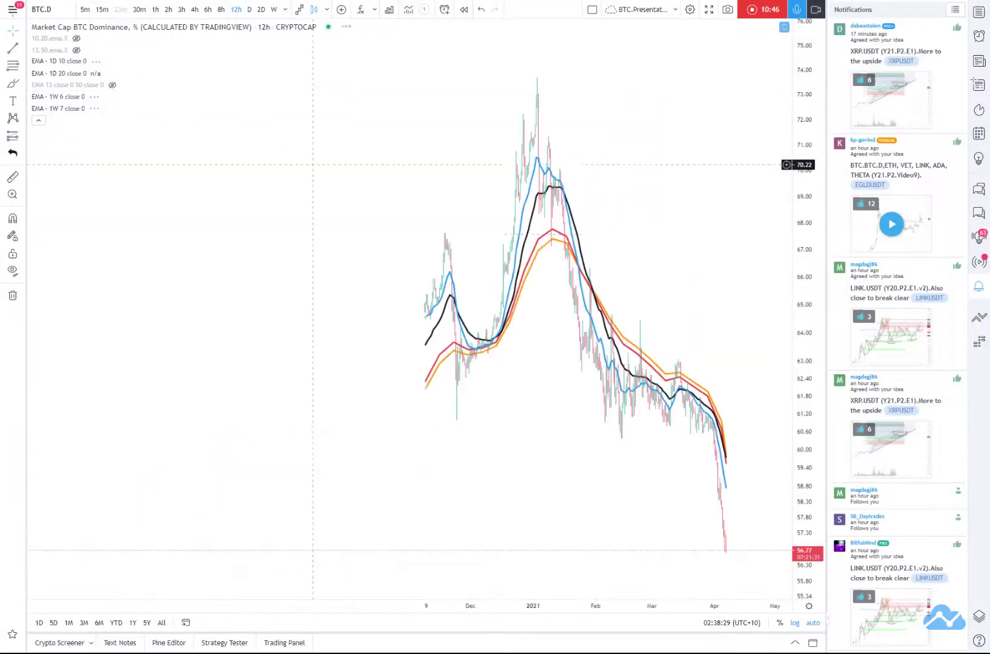
{"action": "scroll", "coordinate": [368, 241], "scroll_direction": "down", "scroll_amount": 5}
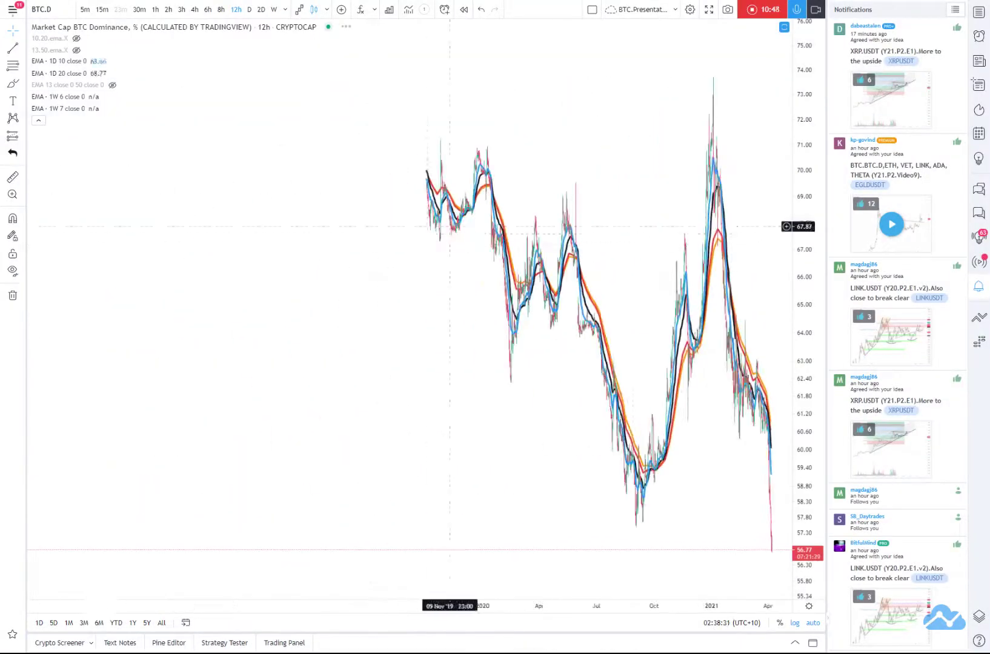
- Hide the 1W 7, 1W 6, 1D 20 and 1D 10 EMA indicators on the dominance chart
{"action": "left_click", "coordinate": [107, 108]}
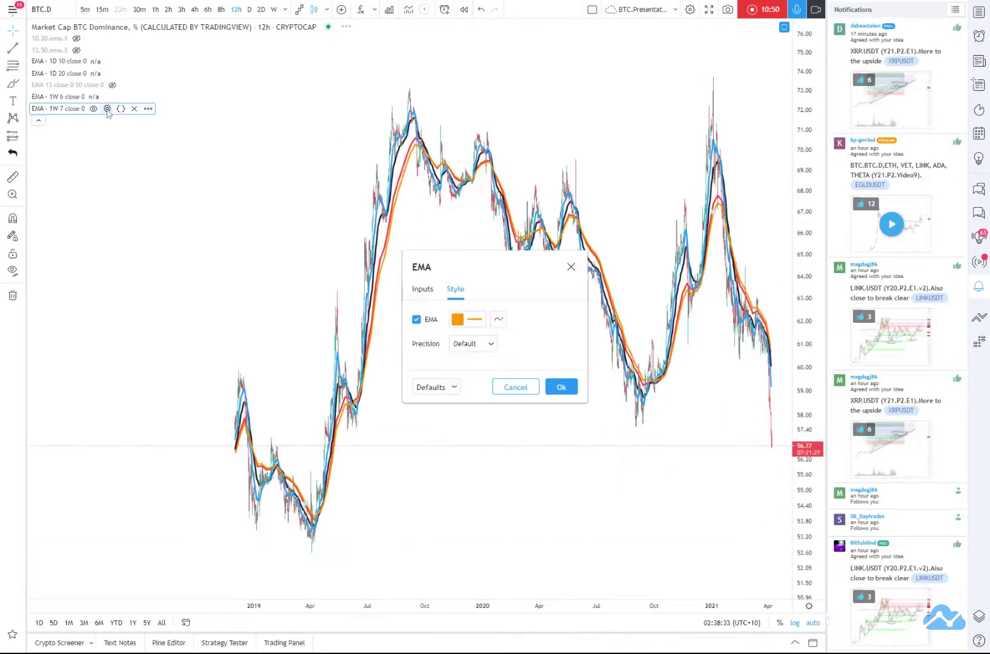
{"action": "left_click", "coordinate": [93, 108]}
{"action": "left_click", "coordinate": [106, 98]}
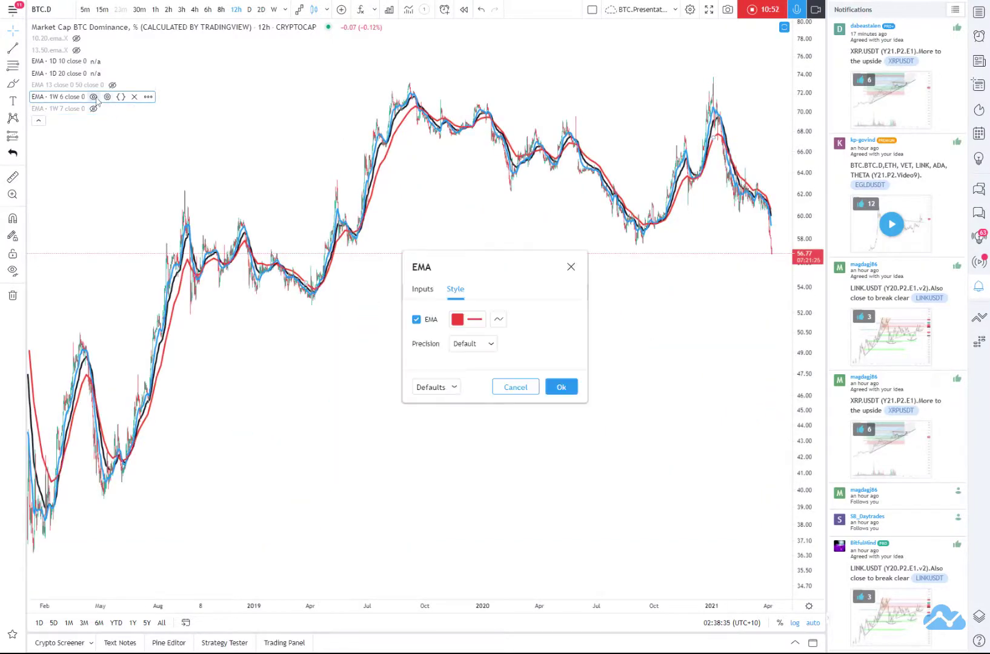
{"action": "left_click", "coordinate": [94, 97]}
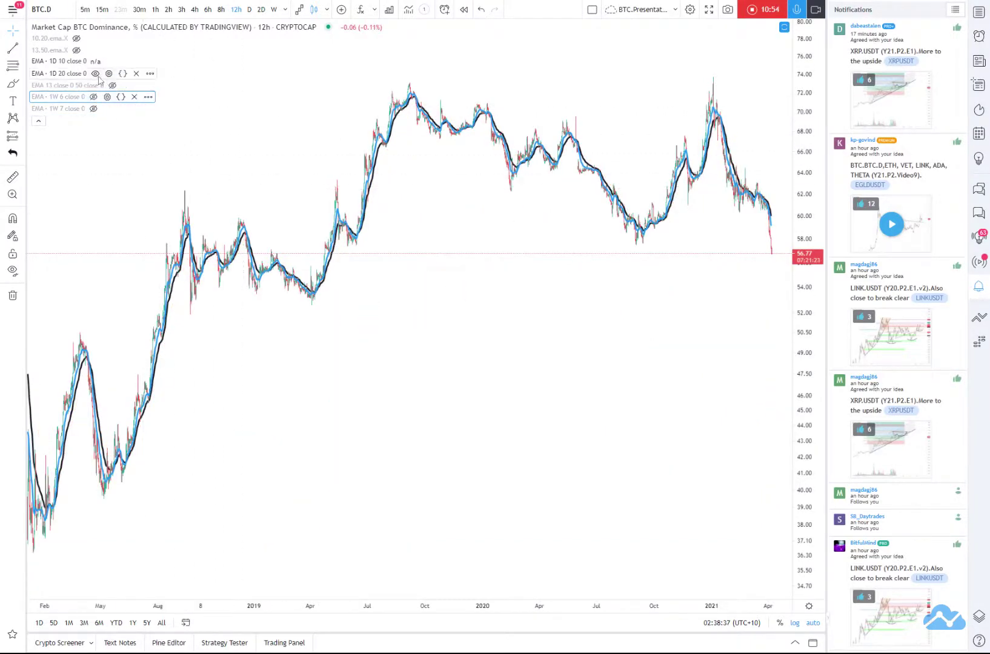
{"action": "left_click", "coordinate": [109, 74]}
{"action": "left_click", "coordinate": [95, 73]}
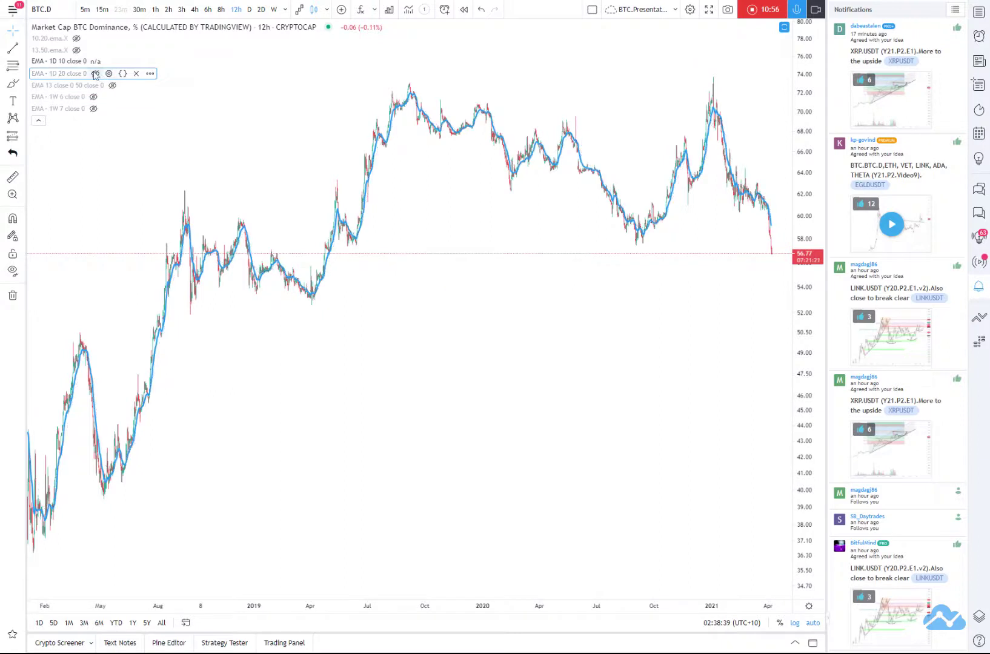
{"action": "left_click", "coordinate": [95, 61]}
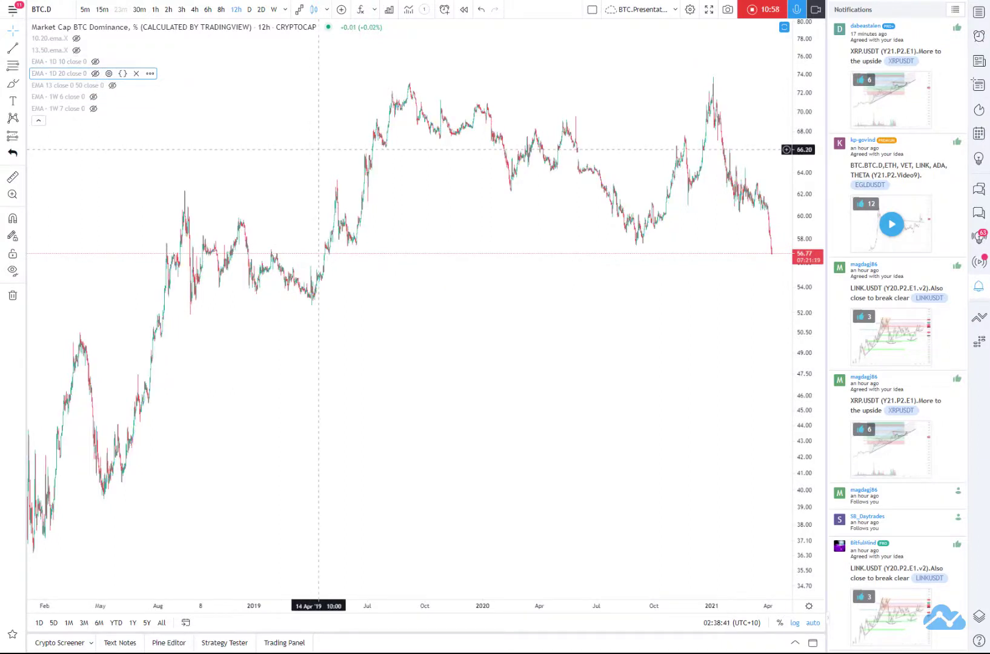
- Place a horizontal line at 57.48 across the dominance chart, along the September 2020 lows
{"action": "left_click", "coordinate": [9, 52]}
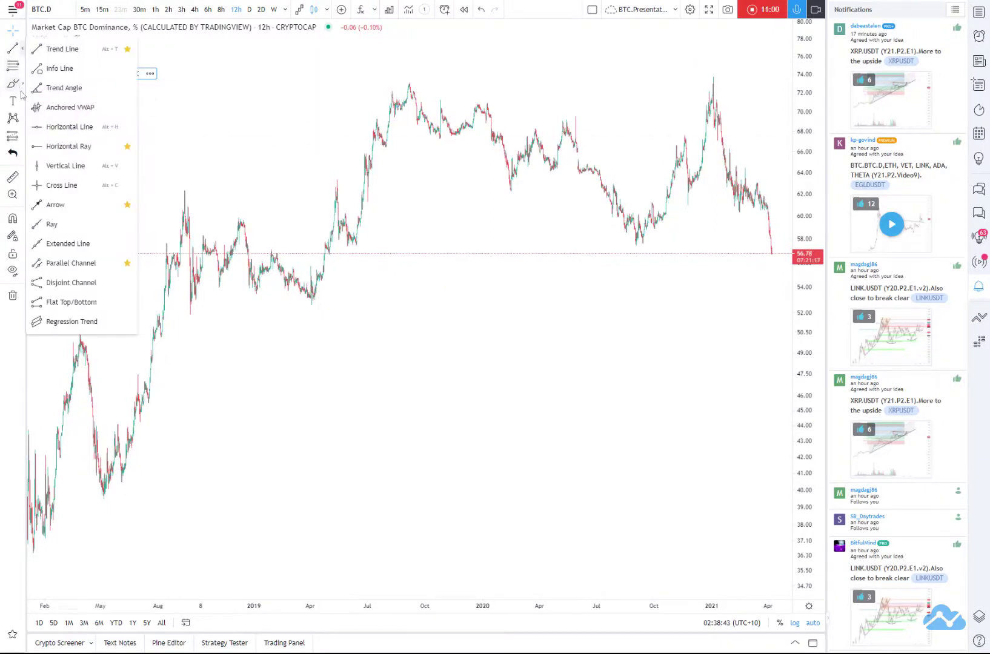
{"action": "left_click", "coordinate": [68, 127]}
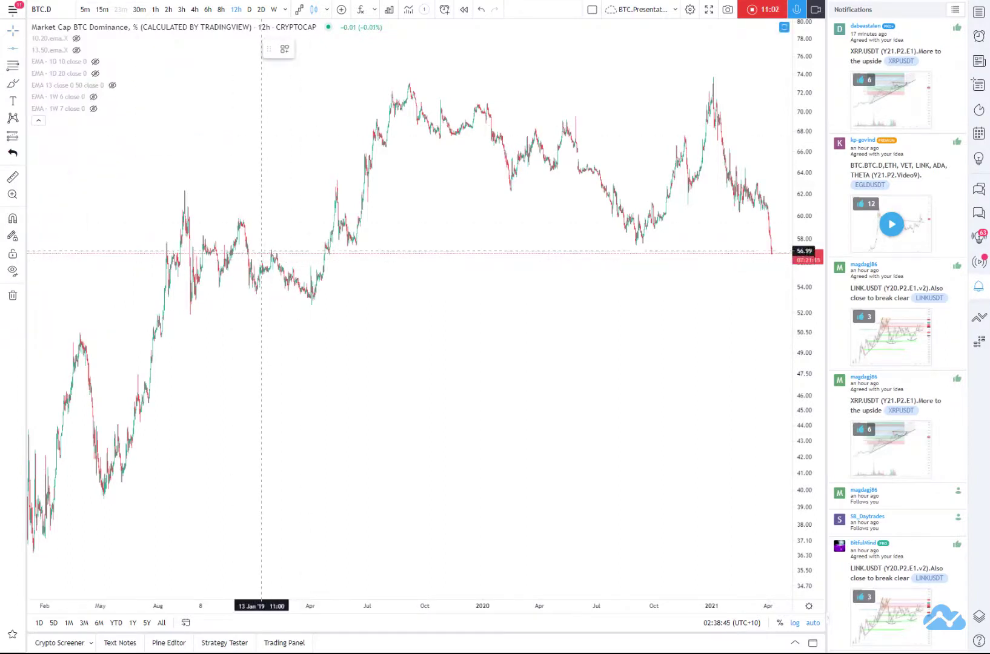
{"action": "left_click", "coordinate": [263, 245]}
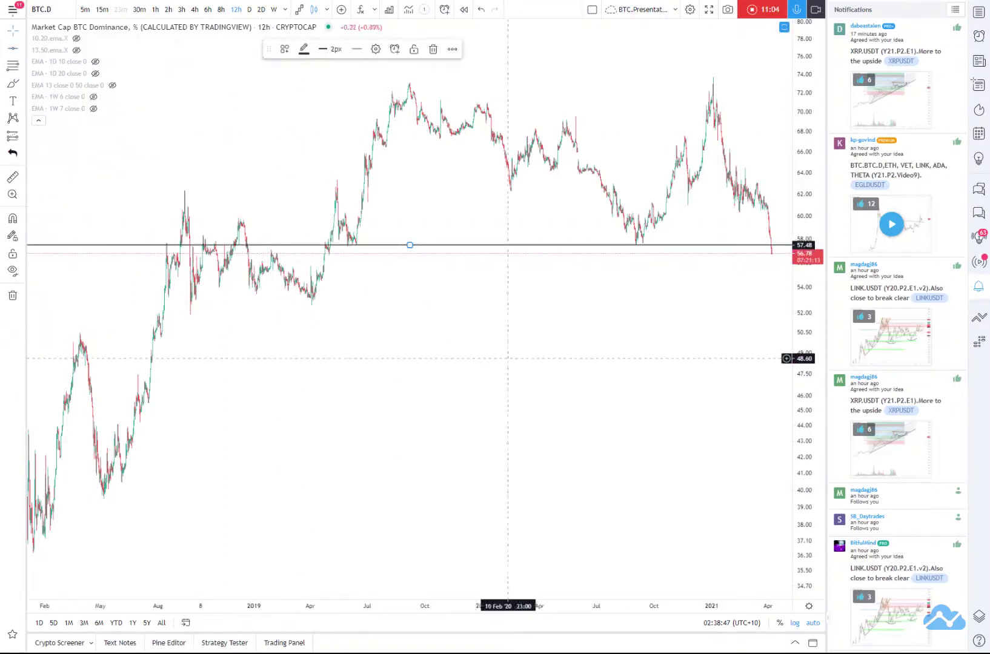
- Add a second horizontal line at 53.21, near the early 2019 lows
{"action": "left_click_drag", "start_coordinate": [508, 358], "coordinate": [452, 357]}
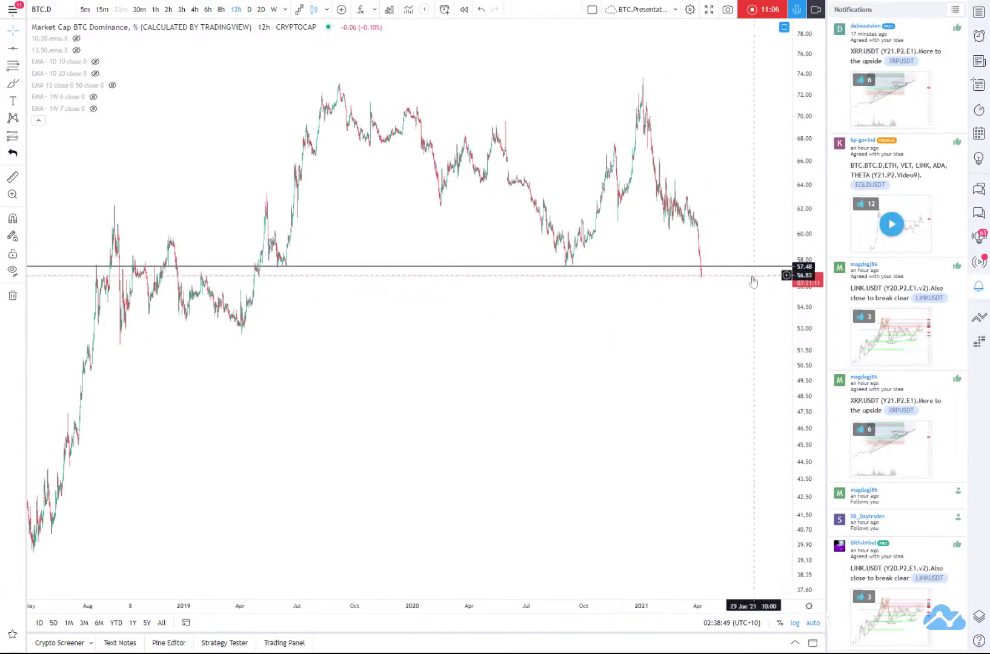
{"action": "scroll", "coordinate": [680, 275], "scroll_direction": "up", "scroll_amount": 2}
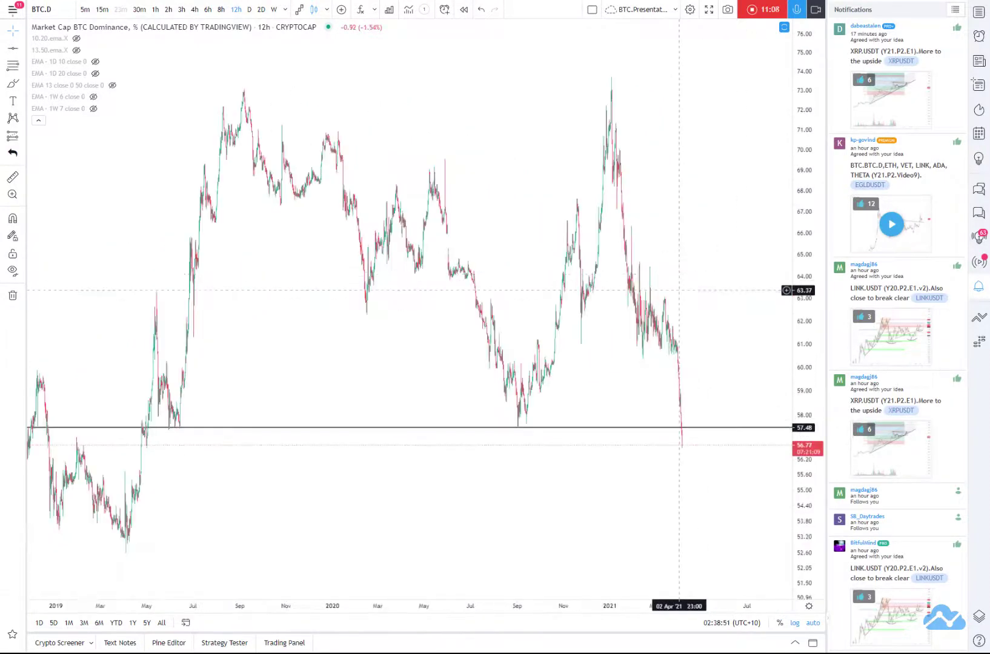
{"action": "scroll", "coordinate": [680, 291], "scroll_direction": "down", "scroll_amount": 2}
{"action": "scroll", "coordinate": [721, 328], "scroll_direction": "up", "scroll_amount": 3}
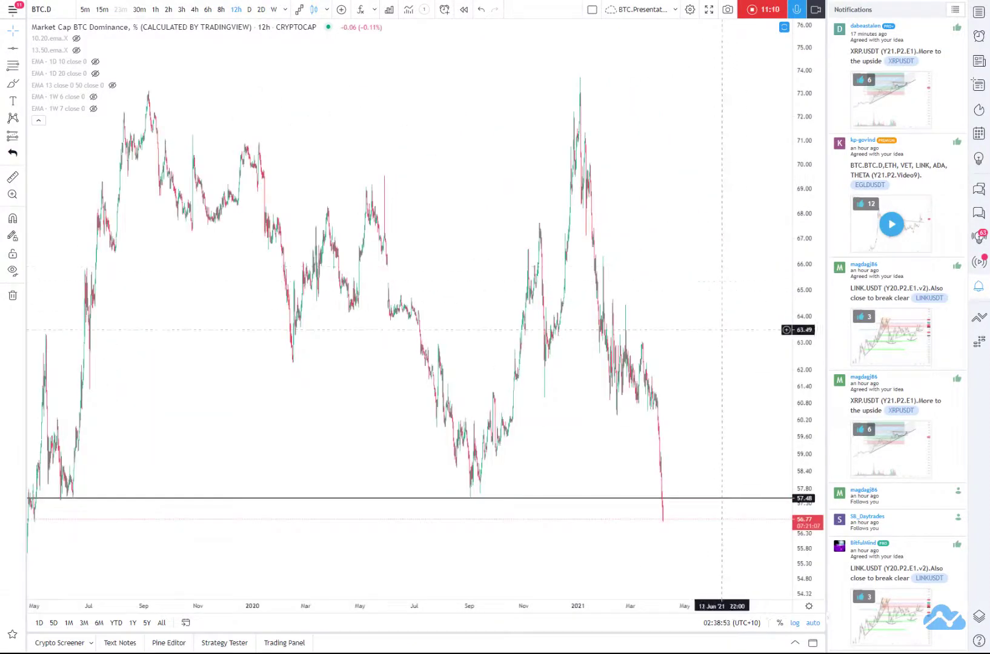
{"action": "scroll", "coordinate": [721, 329], "scroll_direction": "down", "scroll_amount": 2}
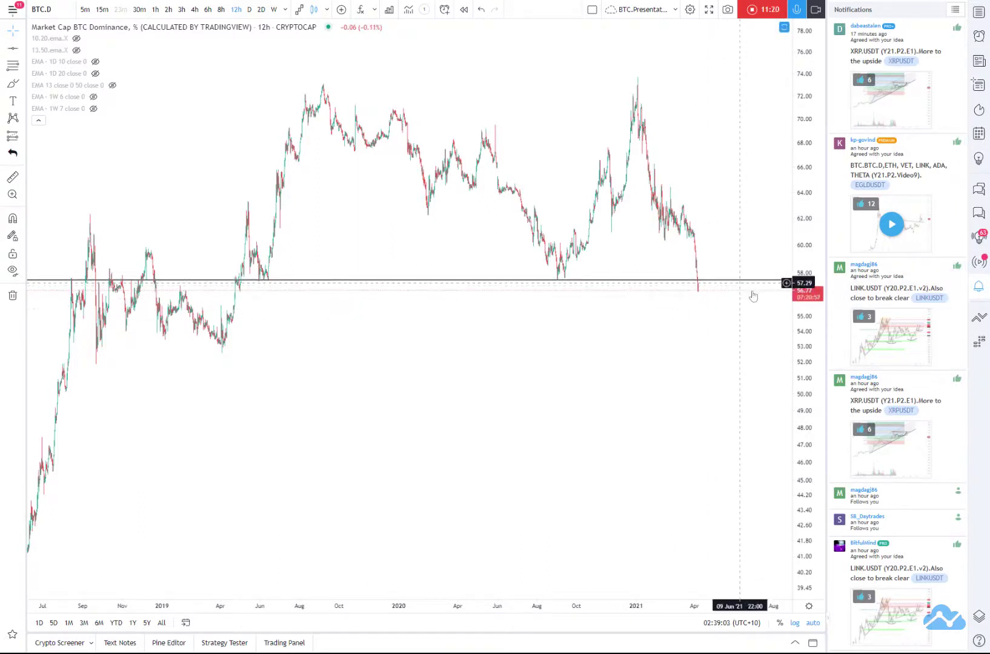
{"action": "left_click", "coordinate": [12, 51]}
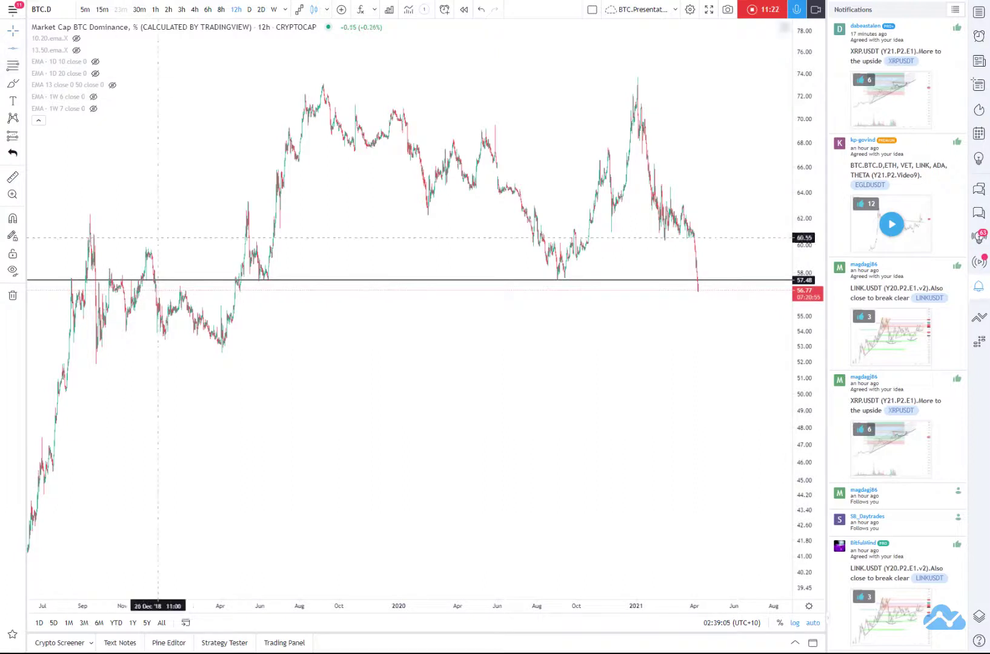
{"action": "left_click", "coordinate": [91, 343]}
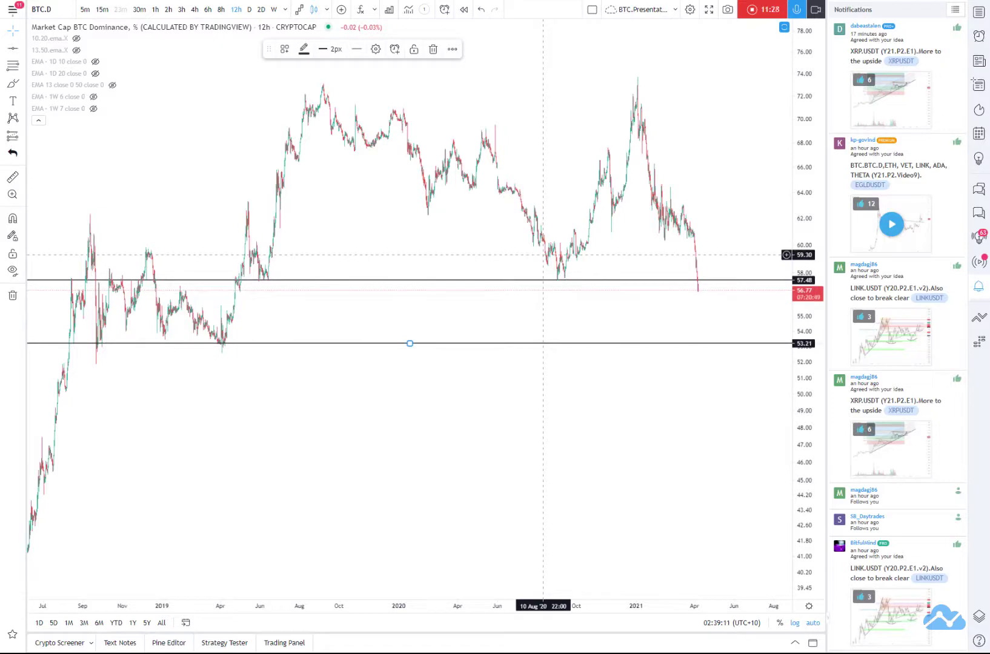
- Switch to the 5-minute timeframe and examine the early April 2021 price action around the 57.48 level
{"action": "scroll", "coordinate": [539, 258], "scroll_direction": "up", "scroll_amount": 5}
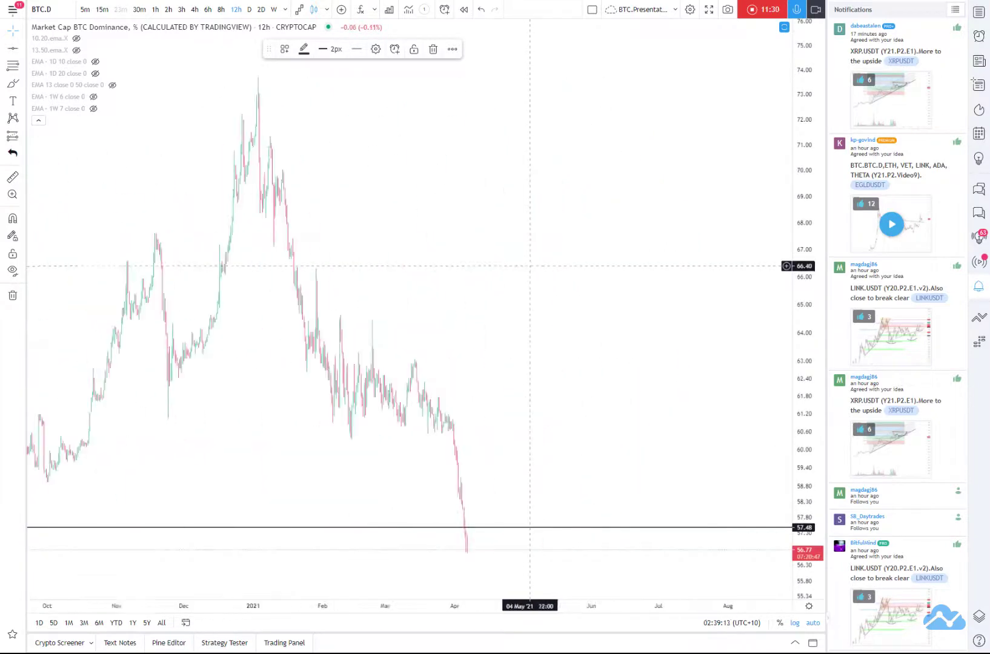
{"action": "scroll", "coordinate": [530, 266], "scroll_direction": "up", "scroll_amount": 8}
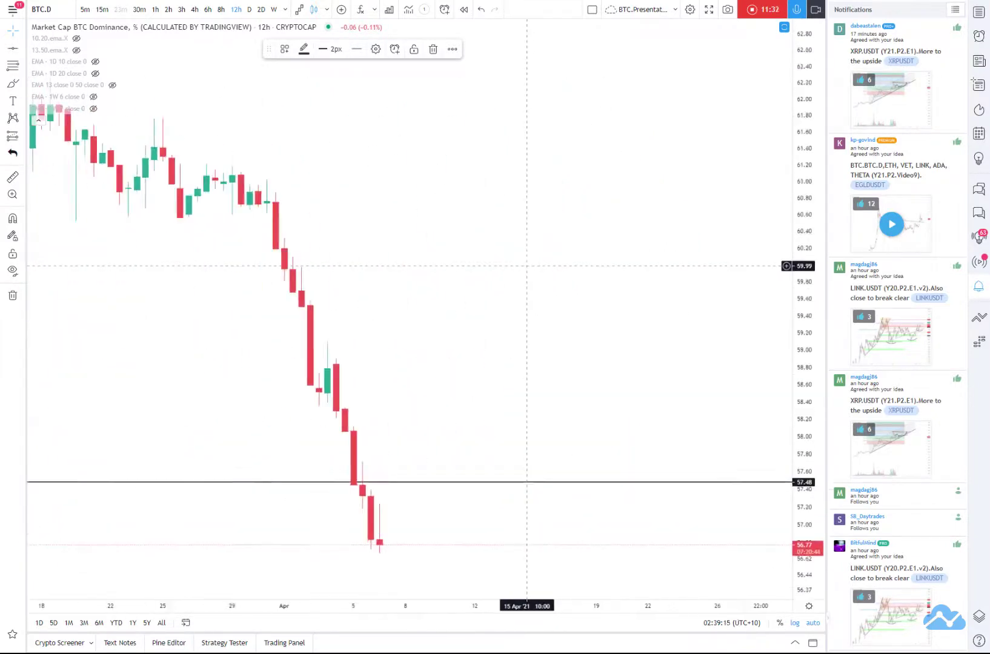
{"action": "left_click", "coordinate": [89, 11]}
{"action": "scroll", "coordinate": [515, 243], "scroll_direction": "down", "scroll_amount": 5}
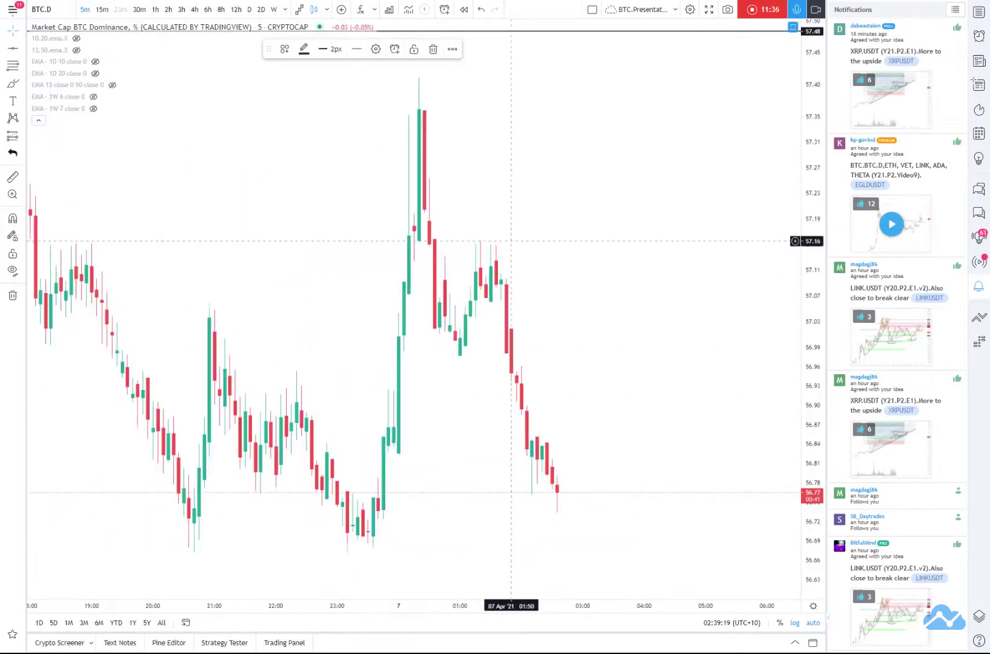
{"action": "scroll", "coordinate": [515, 242], "scroll_direction": "down", "scroll_amount": 8}
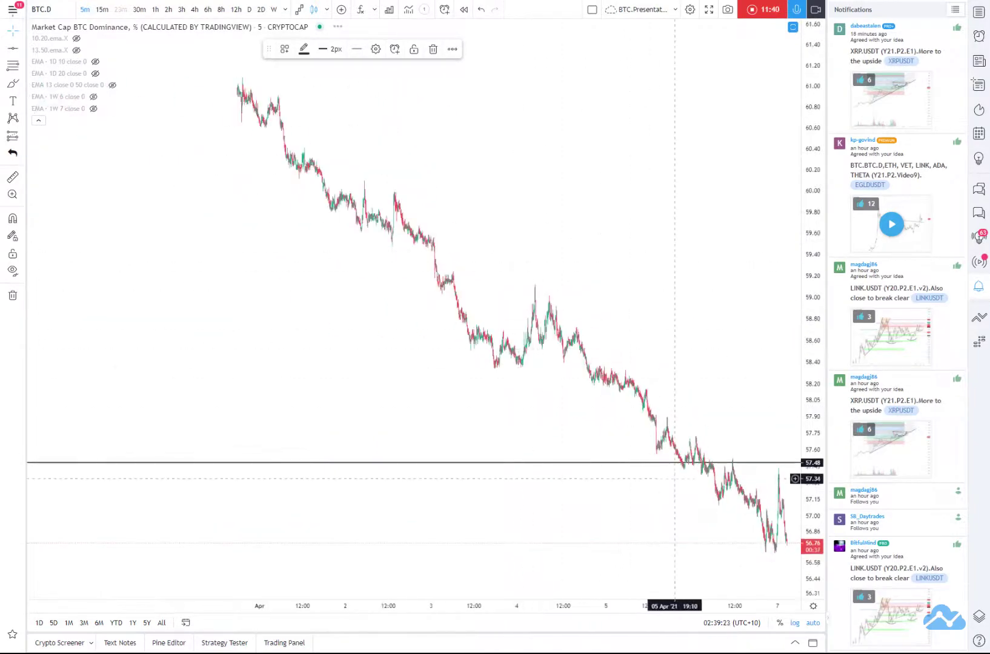
{"action": "left_click_drag", "start_coordinate": [672, 473], "coordinate": [499, 473]}
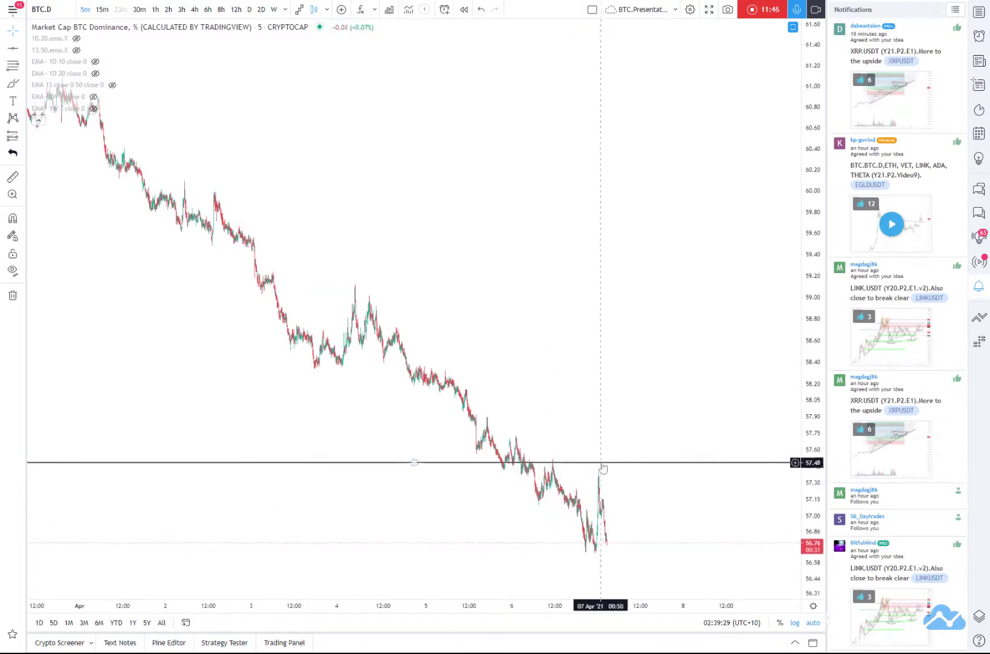
{"action": "left_click_drag", "start_coordinate": [602, 467], "coordinate": [601, 469]}
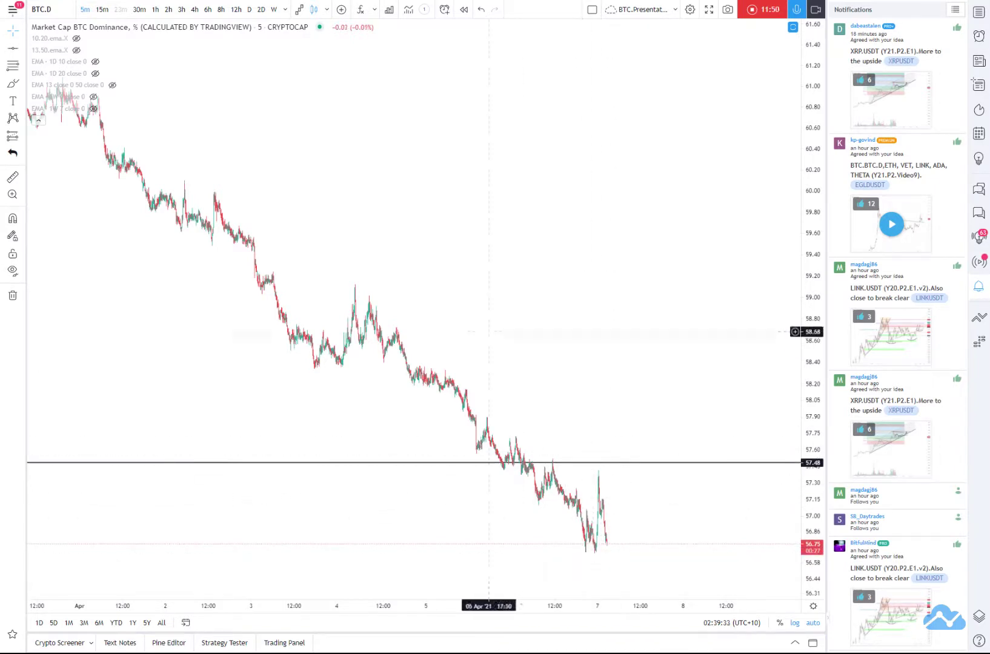
- Brush a nearly horizontal support at about 56.7 beneath the 6 to 7 April lows and a narrowing zigzag above it
{"action": "left_click", "coordinate": [11, 84]}
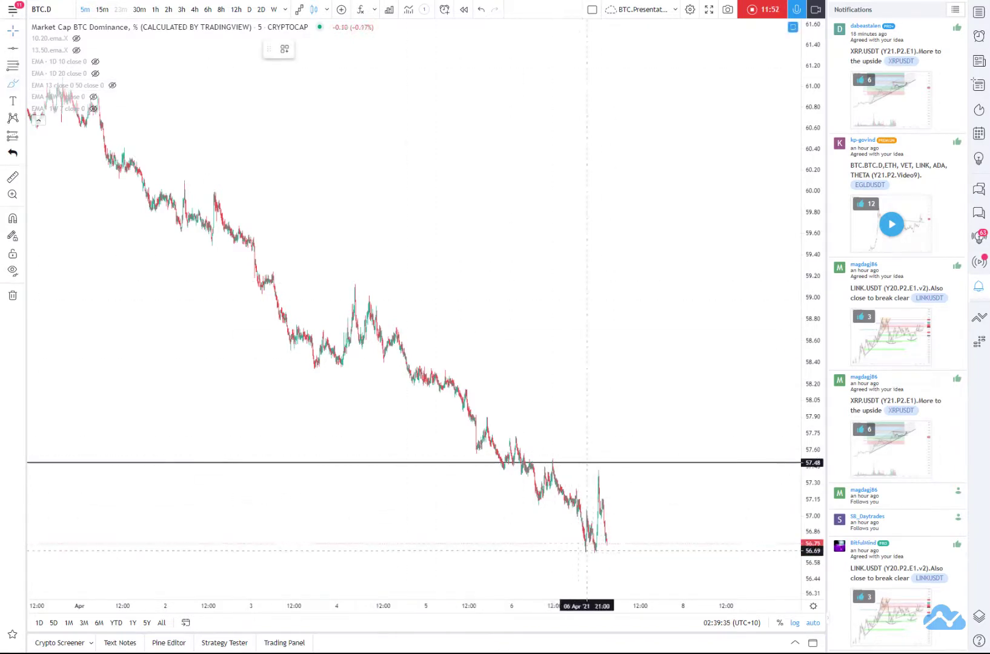
{"action": "left_click_drag", "start_coordinate": [577, 549], "coordinate": [675, 546]}
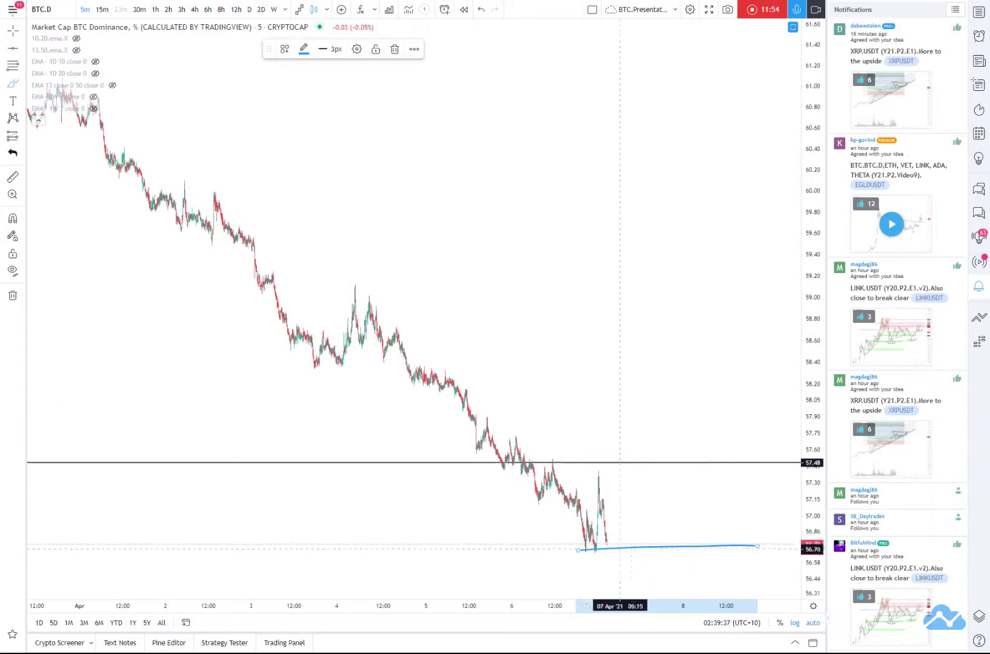
{"action": "mouse_move", "coordinate": [607, 485]}
{"action": "left_mouse_down"}
{"action": "mouse_move", "coordinate": [613, 541]}
{"action": "mouse_move", "coordinate": [676, 511]}
{"action": "left_mouse_up"}
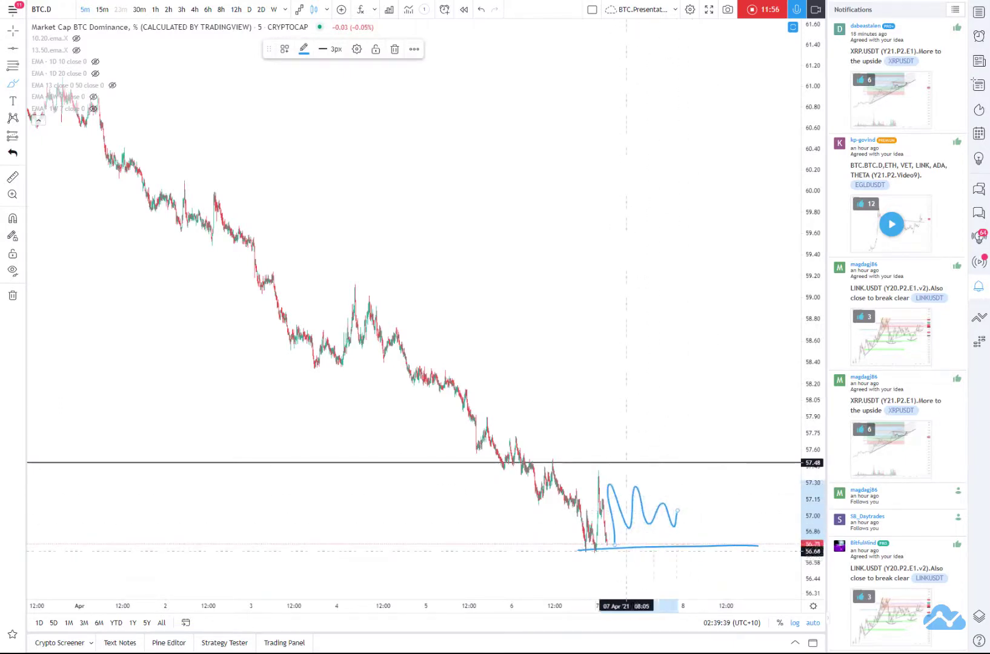
- Brush a rising line from the 7 April low, a rounded path falling below support, and a wavy line along 57.48
{"action": "mouse_move", "coordinate": [598, 555]}
{"action": "left_mouse_down"}
{"action": "mouse_move", "coordinate": [751, 468]}
{"action": "mouse_move", "coordinate": [599, 463]}
{"action": "mouse_move", "coordinate": [705, 475]}
{"action": "mouse_move", "coordinate": [762, 571]}
{"action": "left_mouse_up"}
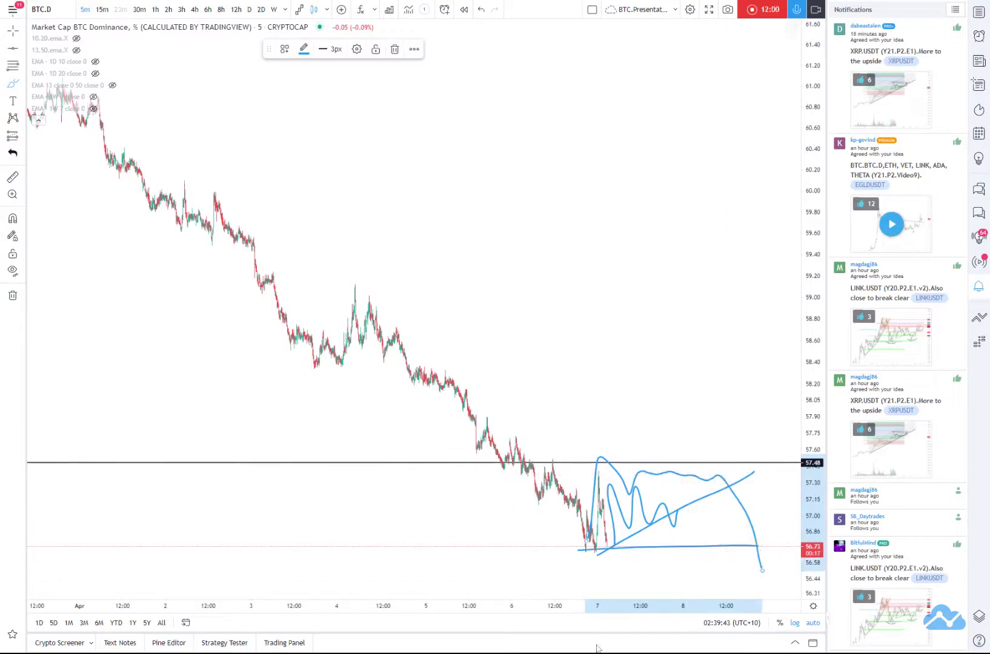
{"action": "left_click_drag", "start_coordinate": [520, 456], "coordinate": [797, 459]}
{"action": "scroll", "coordinate": [460, 477], "scroll_direction": "down", "scroll_amount": 1}
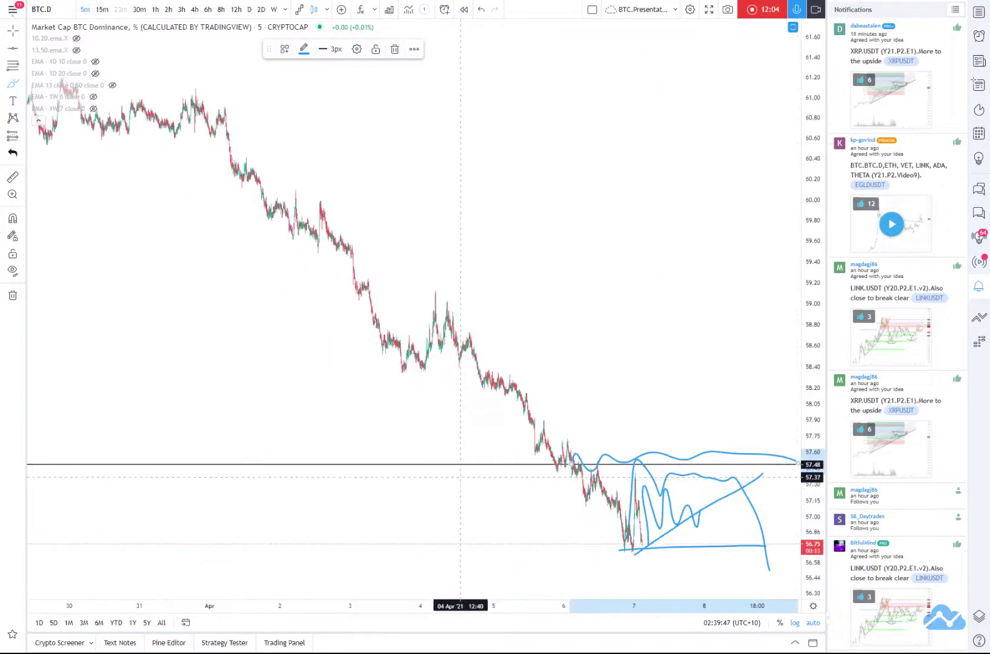
- View the dominance chart on the 1-hour and 6-hour timeframes and return to 12-hour, showing late 2018 to April 2021
{"action": "left_click", "coordinate": [155, 10]}
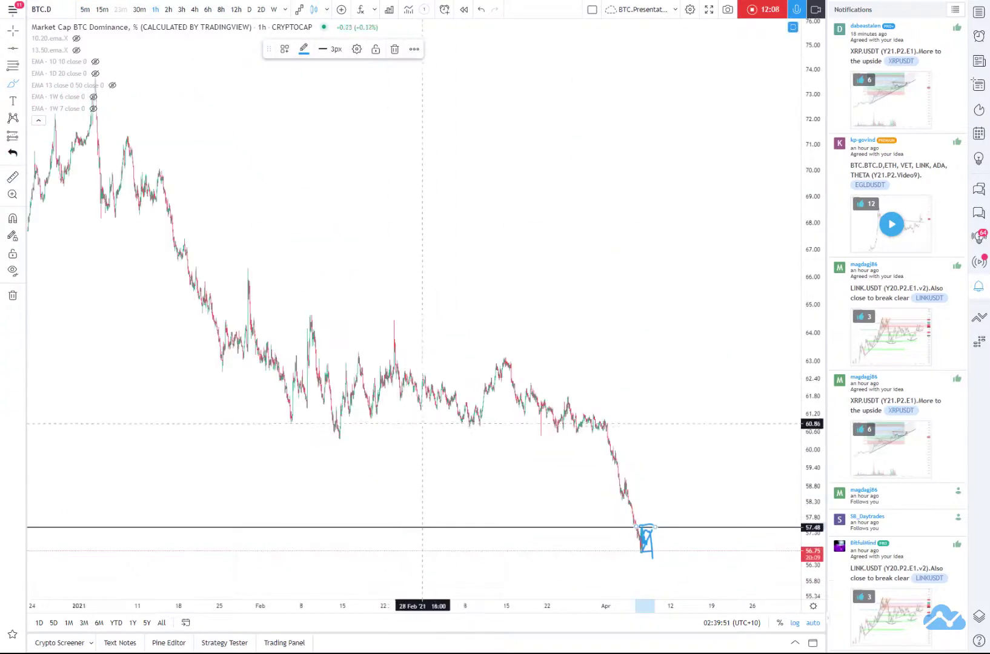
{"action": "left_click", "coordinate": [208, 9]}
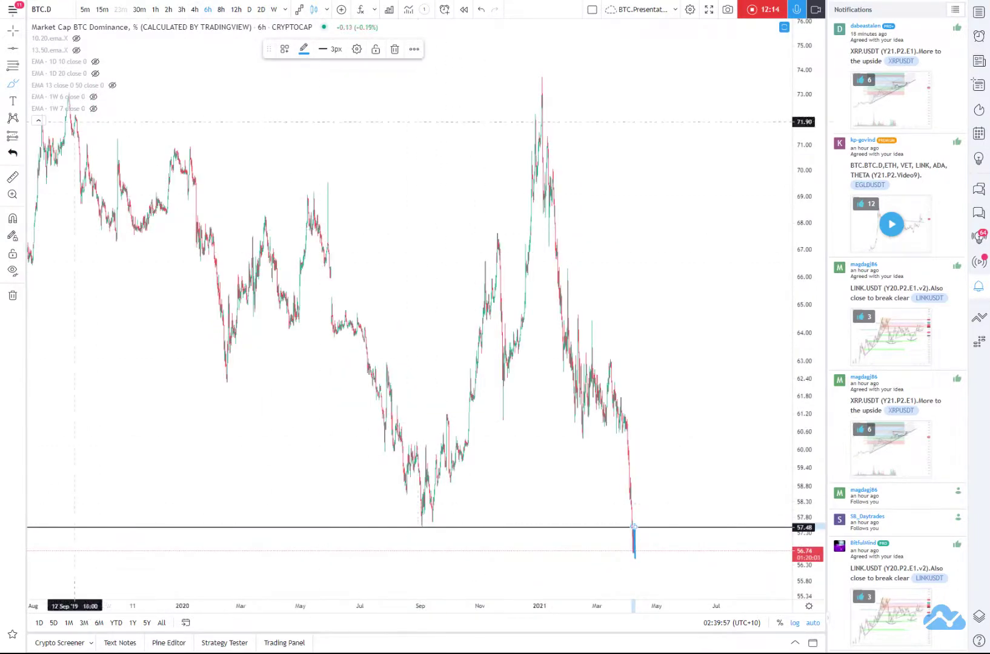
{"action": "left_click", "coordinate": [150, 73]}
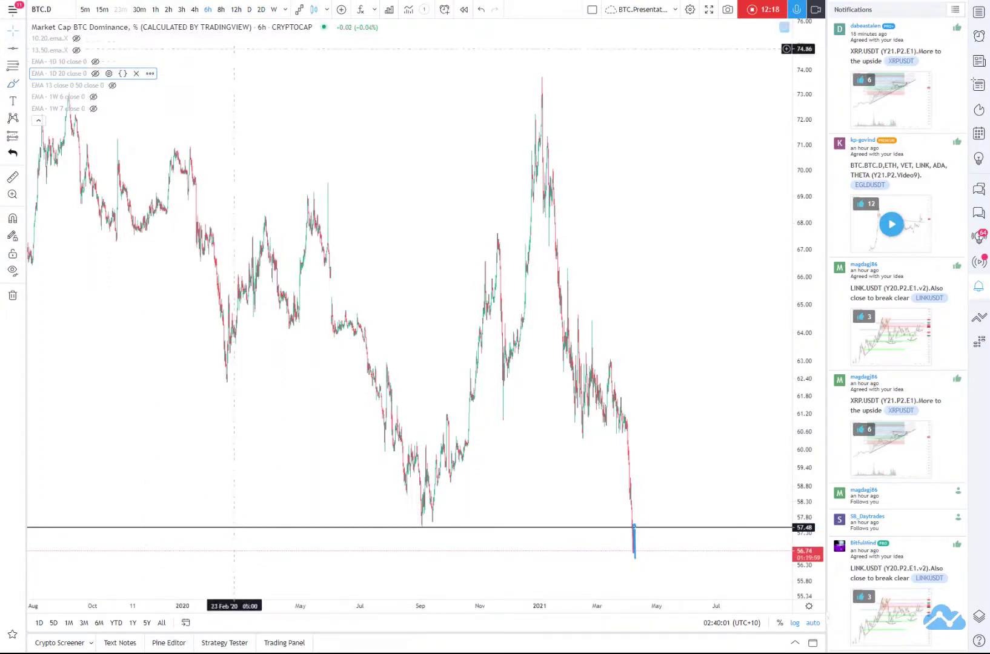
{"action": "left_click_drag", "start_coordinate": [234, 49], "coordinate": [387, 69]}
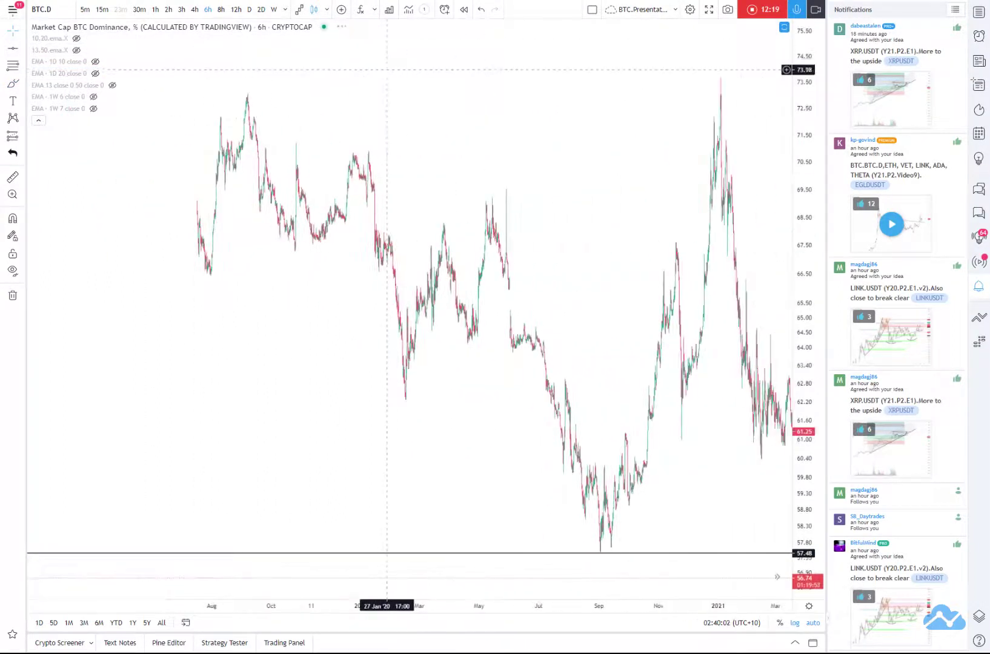
{"action": "left_click", "coordinate": [236, 10]}
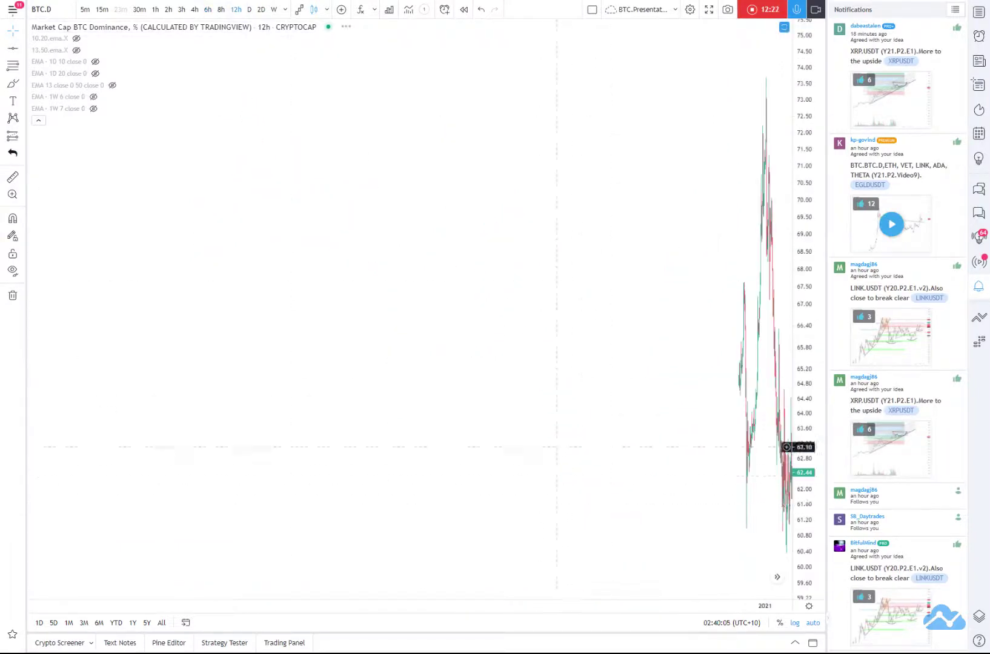
{"action": "left_click_drag", "start_coordinate": [541, 339], "coordinate": [453, 359]}
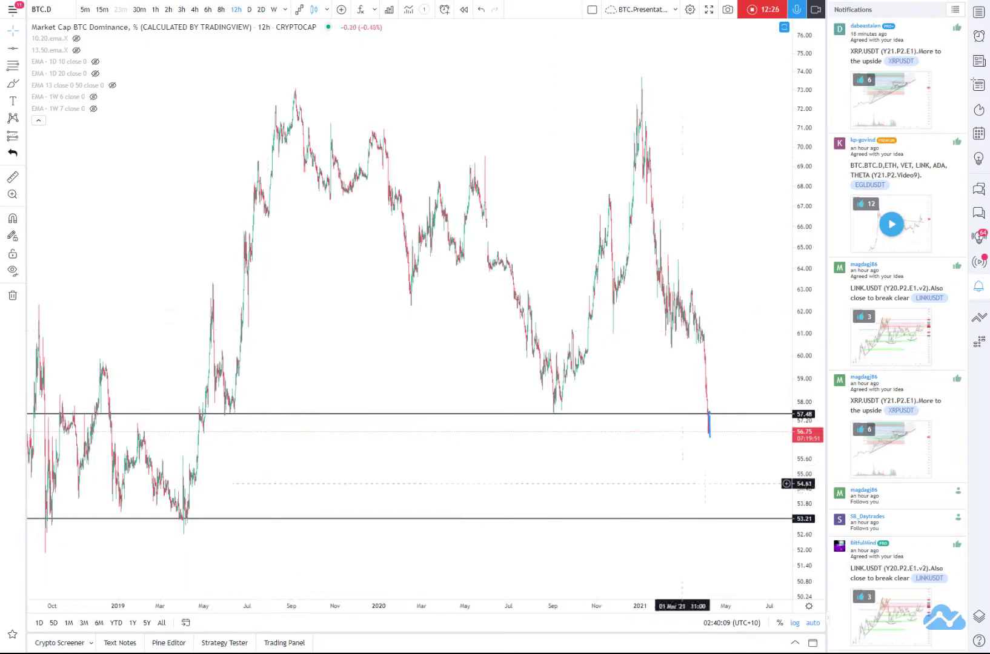
- Delete the blue brush strokes clustered at the April 2021 candles, keeping both horizontal lines
{"action": "left_click", "coordinate": [710, 430]}
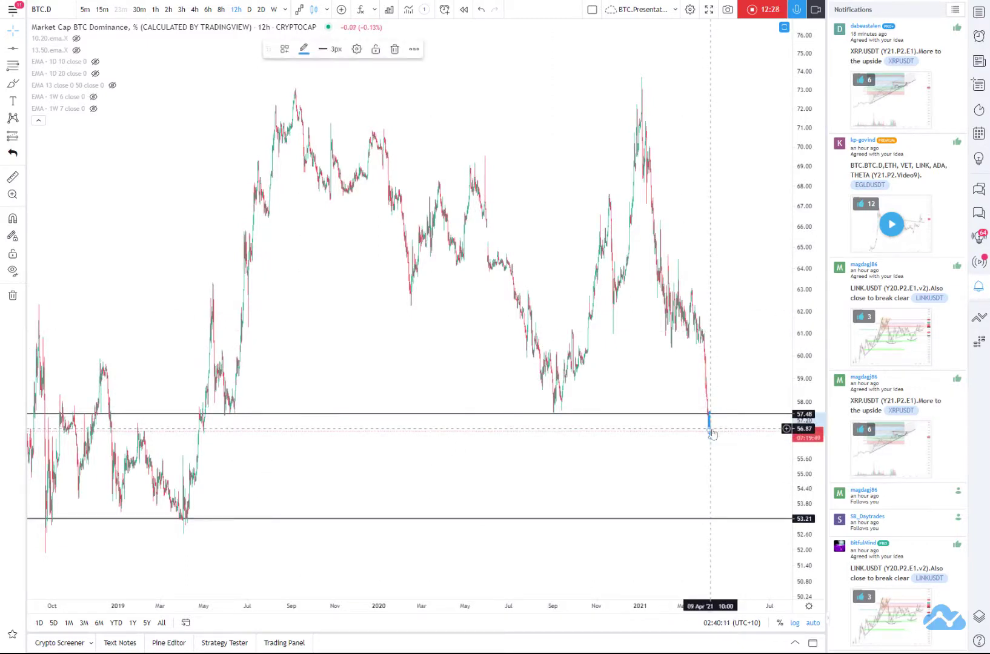
{"action": "left_click", "coordinate": [712, 434]}
{"action": "left_click", "coordinate": [710, 430]}
{"action": "left_click", "coordinate": [716, 434]}
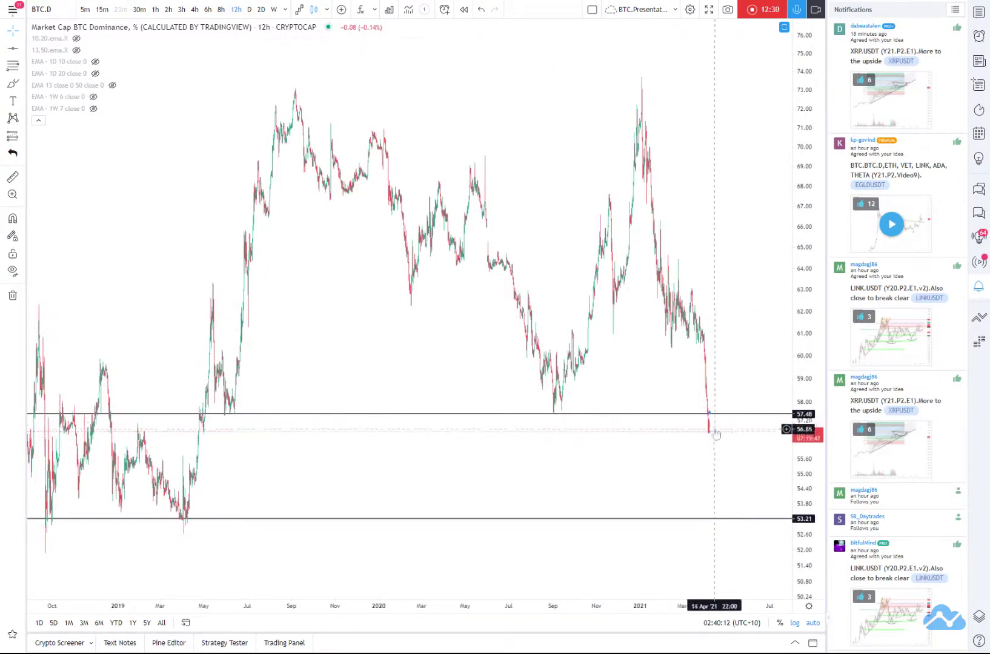
{"action": "left_click", "coordinate": [710, 434]}
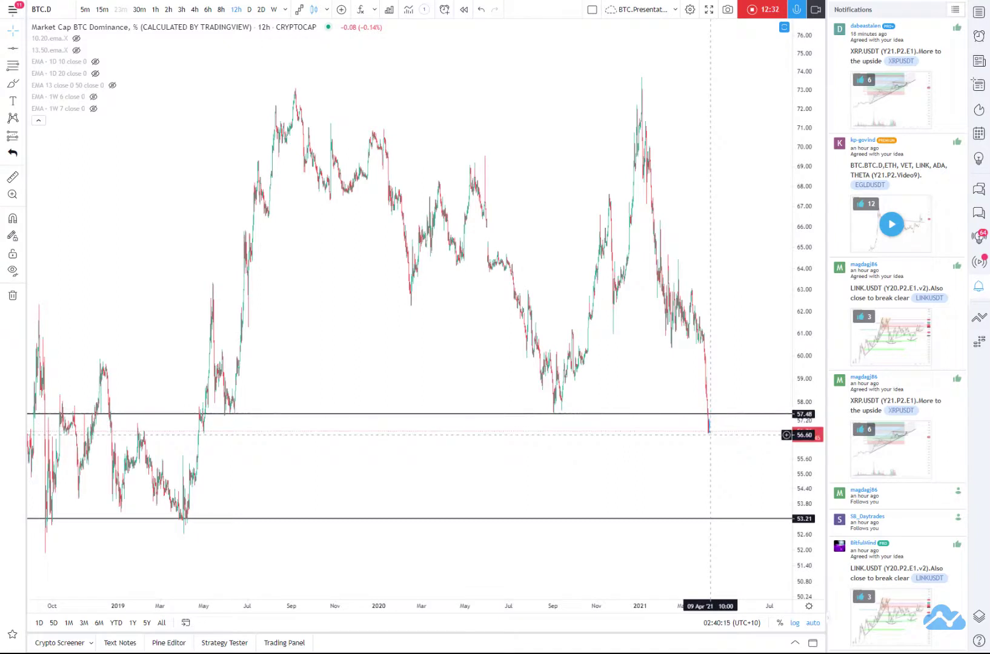
{"action": "left_click", "coordinate": [709, 427]}
{"action": "left_click", "coordinate": [709, 428]}
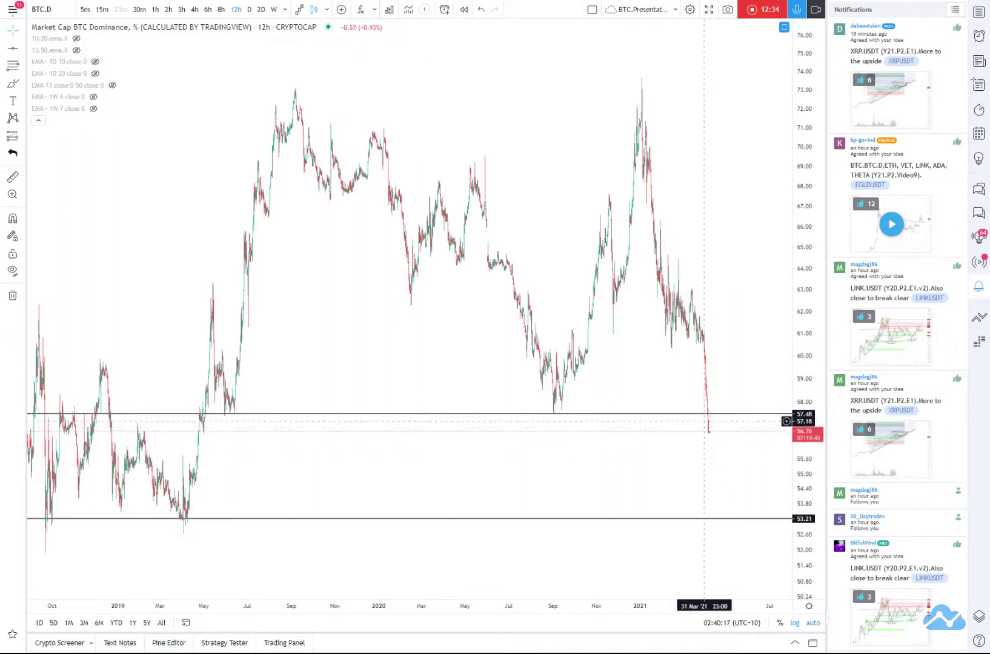